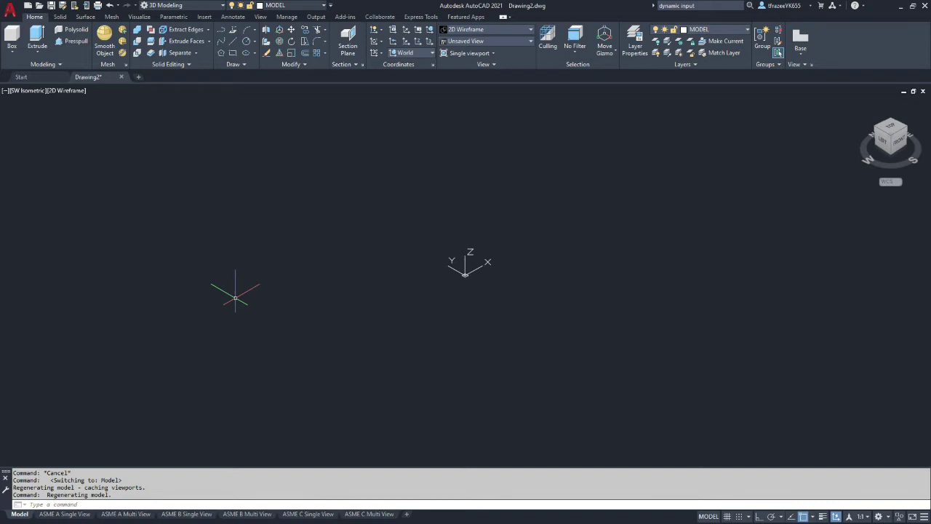
Bring the cap screws PDF over the drawing and review the socket head cap screw table.
{"action": "key", "text": "ctrl+o"}
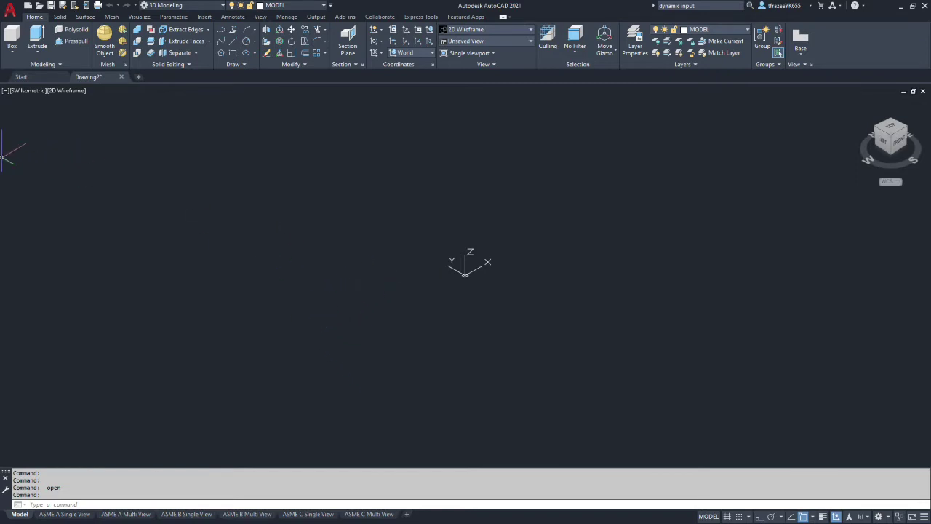
{"action": "key", "text": "alt+Tab"}
{"action": "left_click_drag", "start_coordinate": [276, 67], "coordinate": [418, 71]}
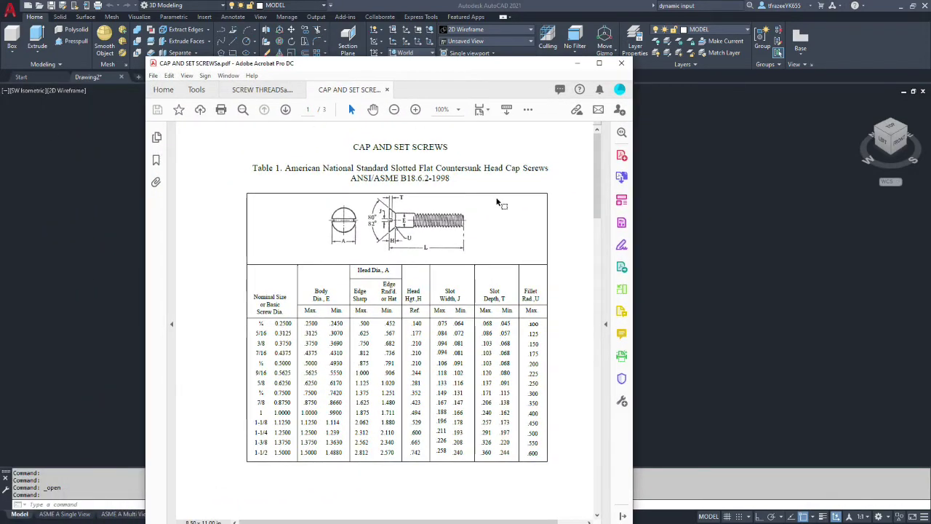
{"action": "scroll", "coordinate": [425, 197], "scroll_direction": "down", "scroll_amount": 10}
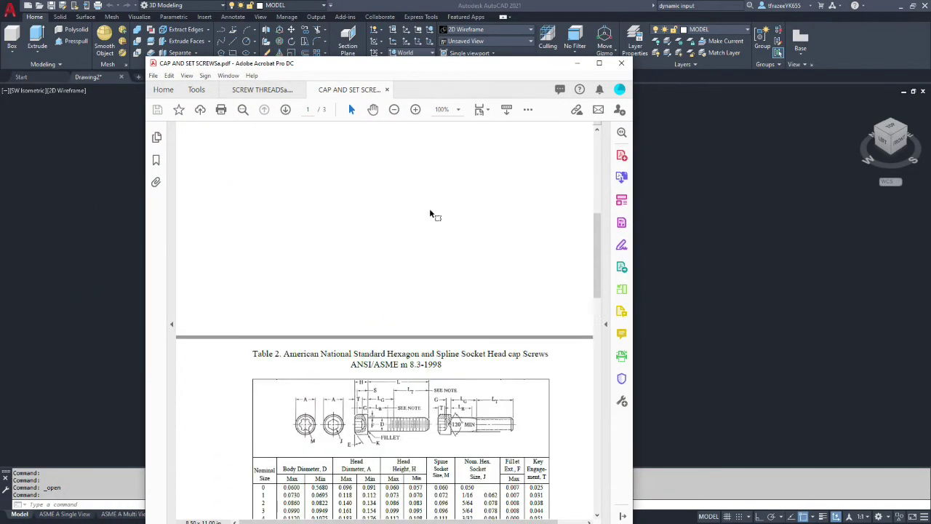
{"action": "scroll", "coordinate": [429, 210], "scroll_direction": "down", "scroll_amount": 4}
{"action": "scroll", "coordinate": [387, 188], "scroll_direction": "up", "scroll_amount": 1}
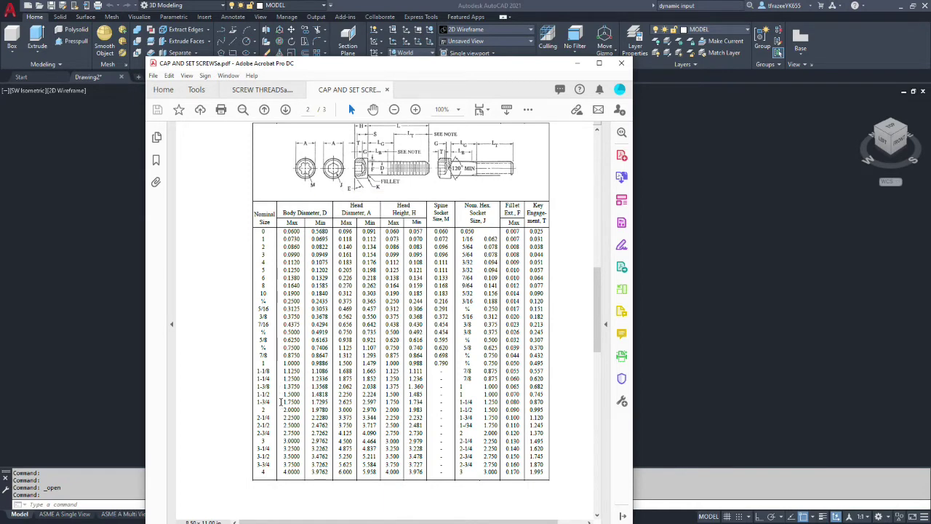
Check the SCREW THREADS table, return to CAP AND SET SCREWS, and move the PDF window aside.
{"action": "key", "text": "ctrl+Tab"}
{"action": "scroll", "coordinate": [320, 291], "scroll_direction": "up", "scroll_amount": 3}
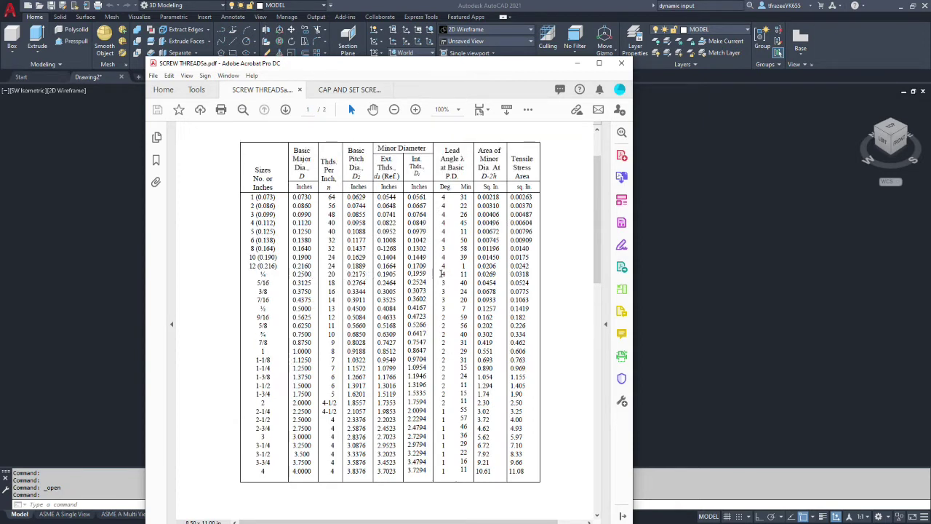
{"action": "left_click_drag", "start_coordinate": [442, 273], "coordinate": [397, 274]}
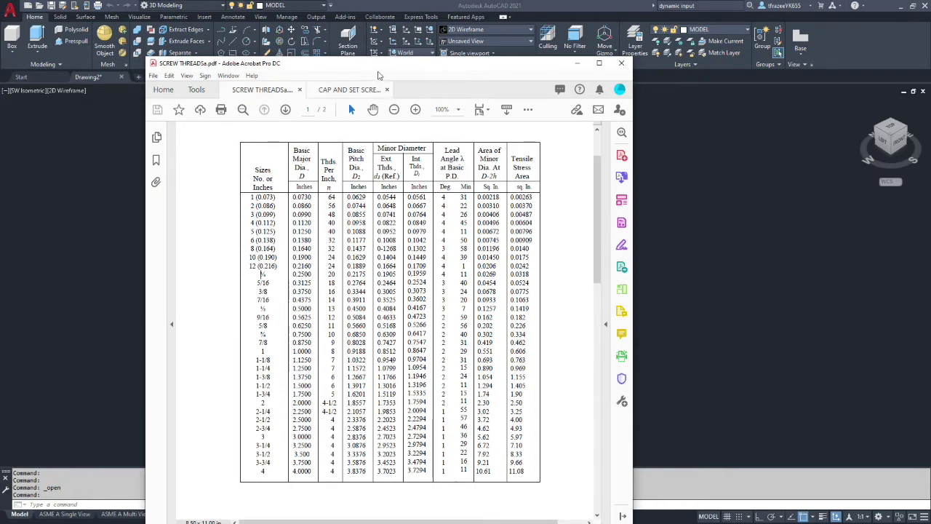
{"action": "left_click", "coordinate": [340, 90]}
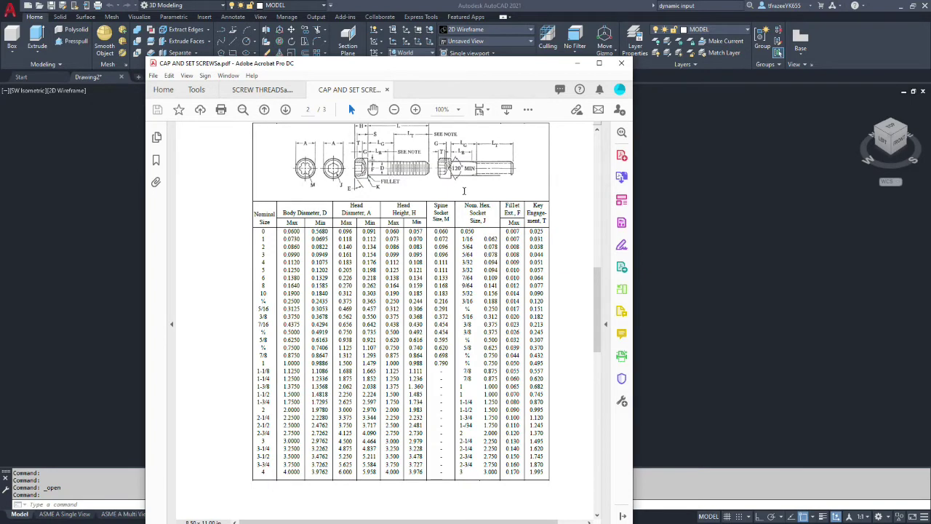
{"action": "left_click_drag", "start_coordinate": [423, 65], "coordinate": [0, 32]}
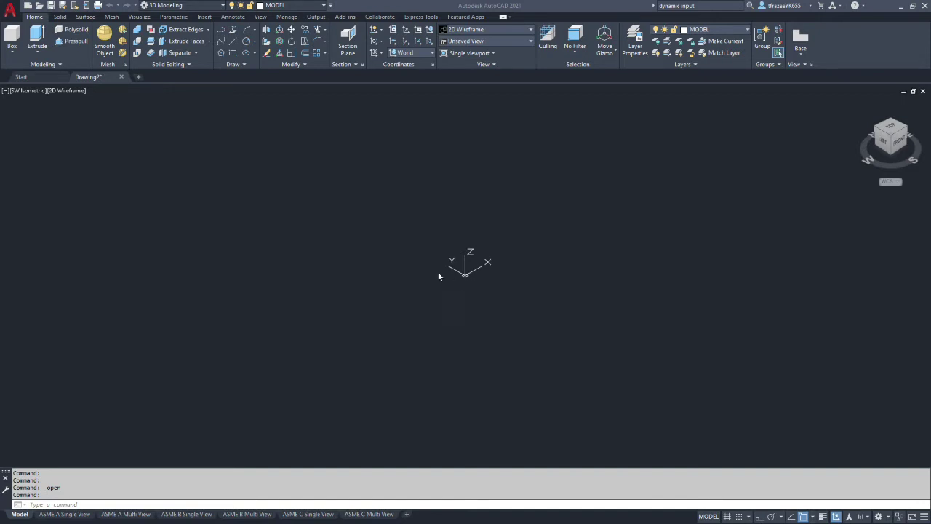
Pick a coordinate system and switch the drawing to the Front view.
{"action": "left_click", "coordinate": [378, 213]}
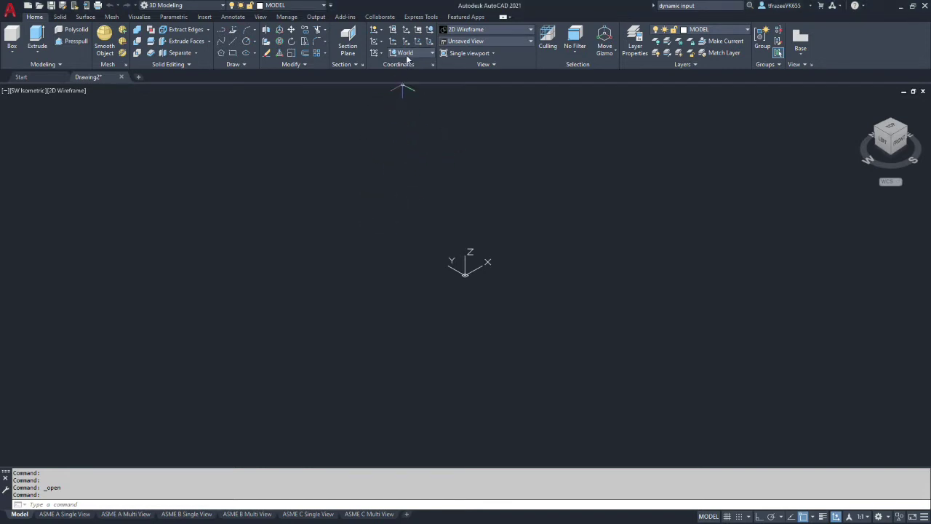
{"action": "left_click", "coordinate": [407, 54]}
{"action": "left_click", "coordinate": [407, 69]}
{"action": "left_click", "coordinate": [478, 42]}
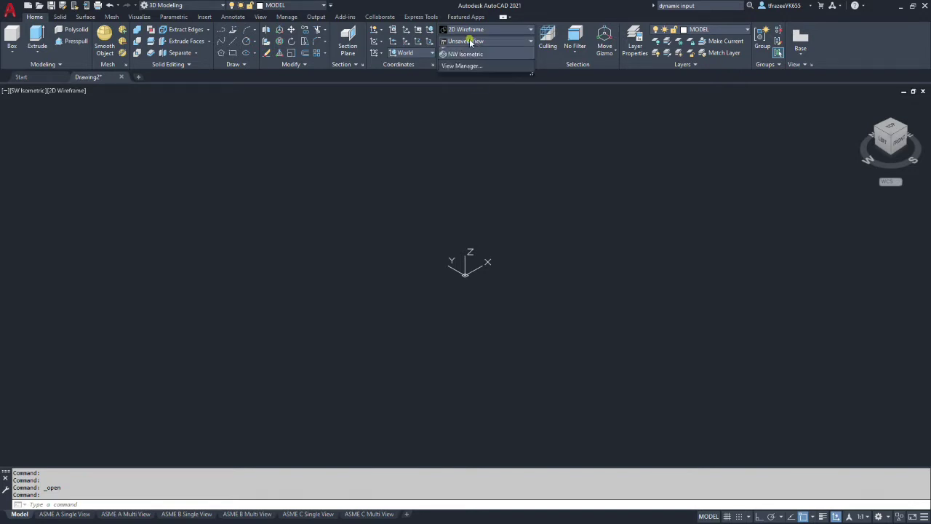
{"action": "left_click", "coordinate": [459, 89]}
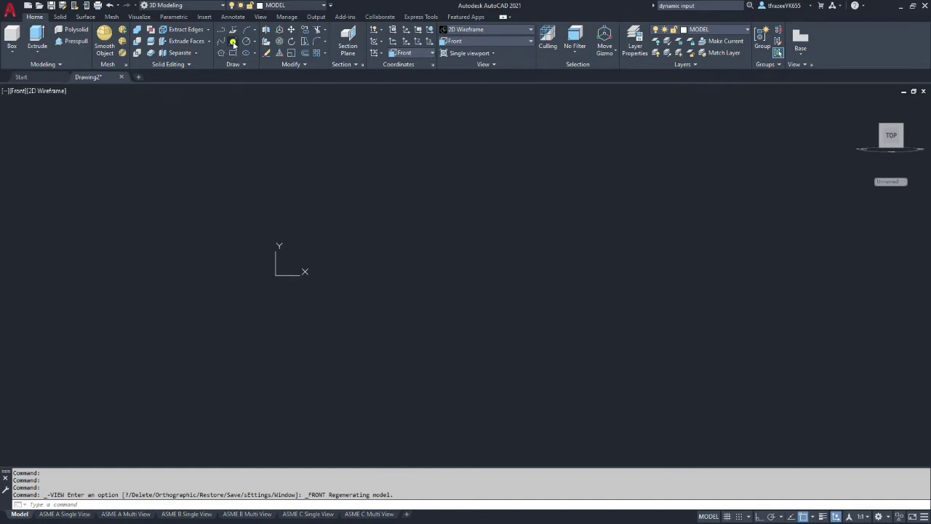
With Snap and Ortho on, draw a 17-unit horizontal line rightward from the origin.
{"action": "left_click", "coordinate": [232, 41]}
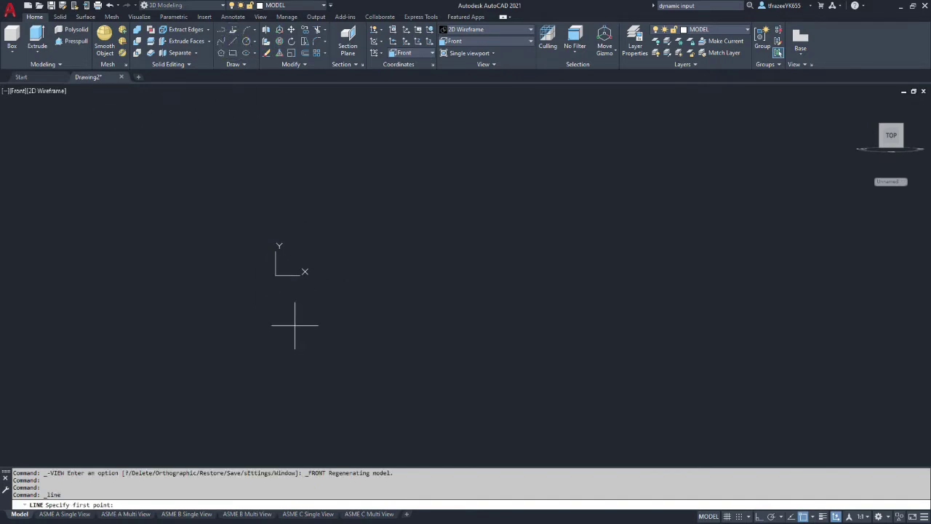
{"action": "left_click", "coordinate": [738, 515]}
{"action": "left_click", "coordinate": [759, 515]}
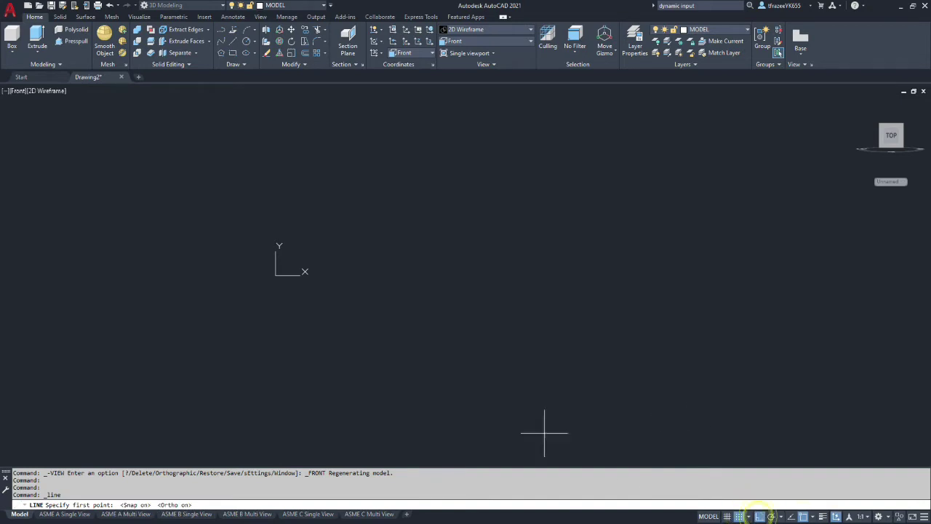
{"action": "left_click", "coordinate": [275, 274]}
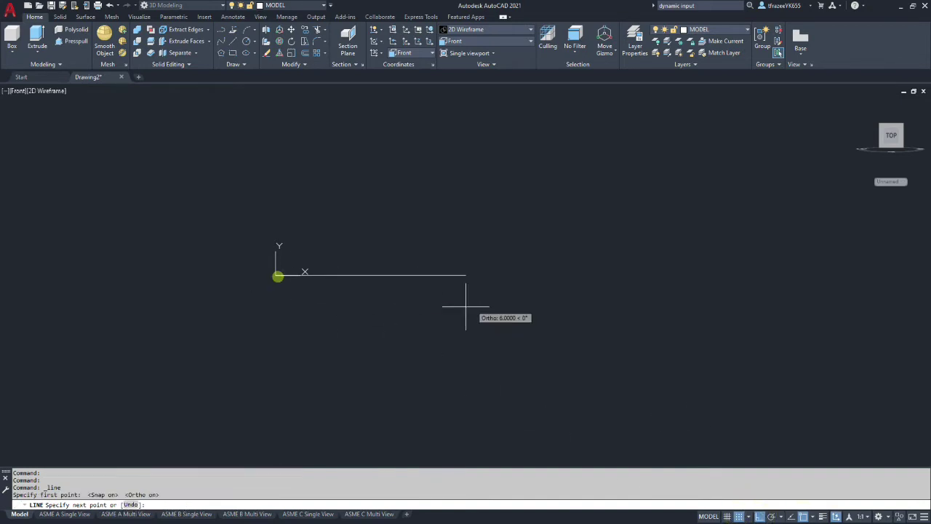
{"action": "left_click", "coordinate": [812, 275]}
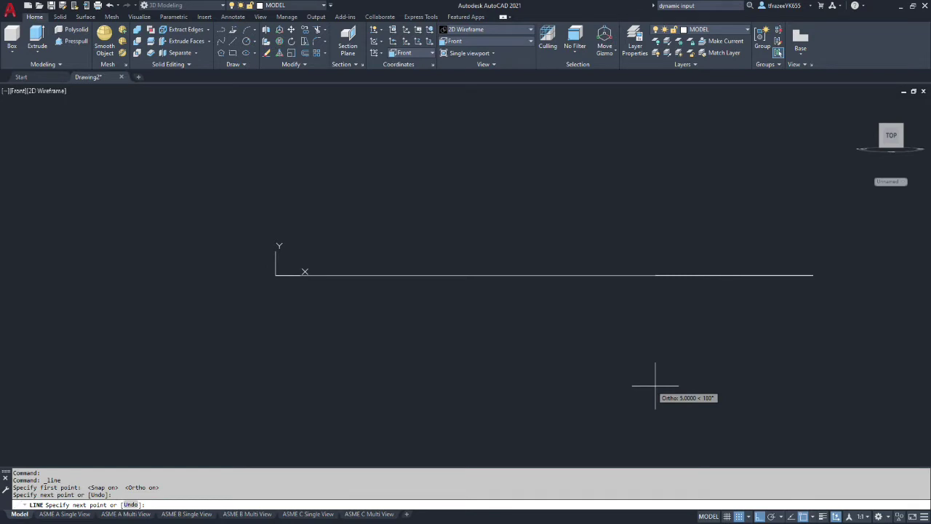
{"action": "key", "text": "Return"}
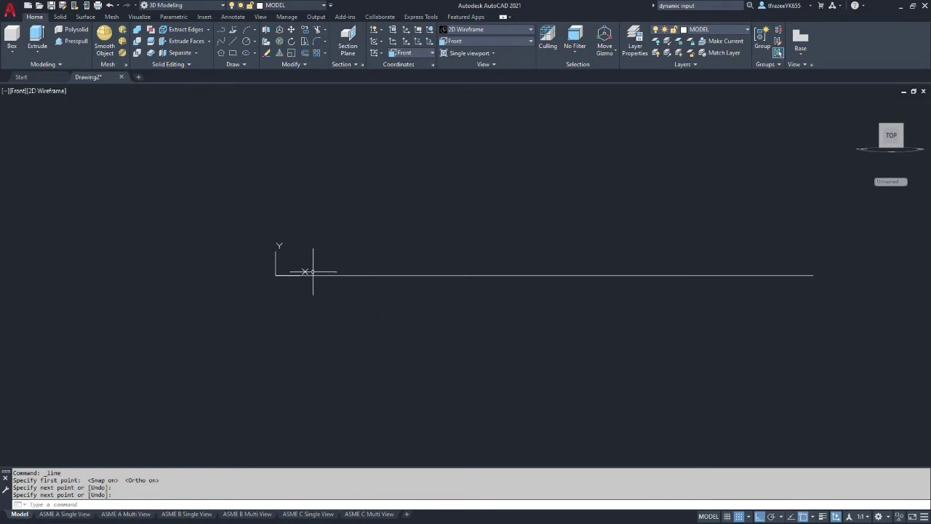
Draw a vertical line straight up from the origin.
{"action": "key", "text": "Return"}
{"action": "left_click", "coordinate": [275, 274]}
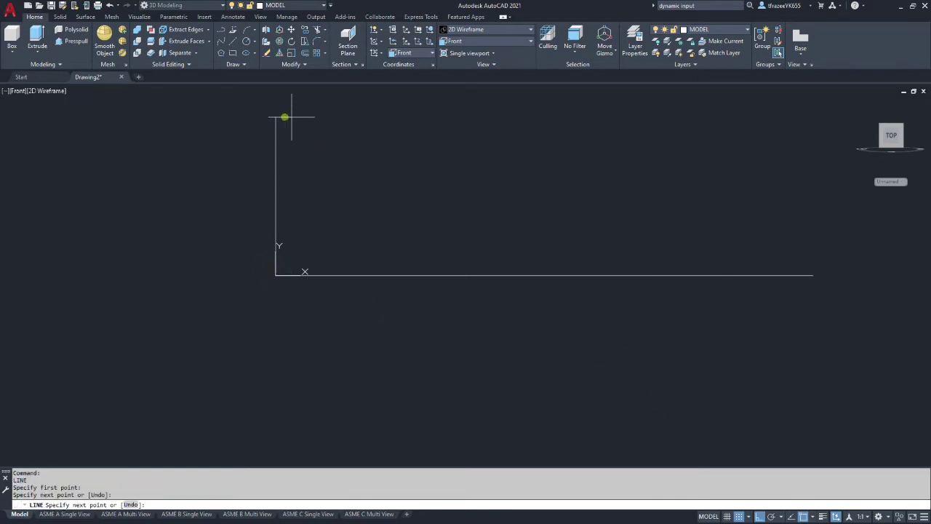
{"action": "left_click", "coordinate": [278, 117]}
{"action": "key", "text": "Escape"}
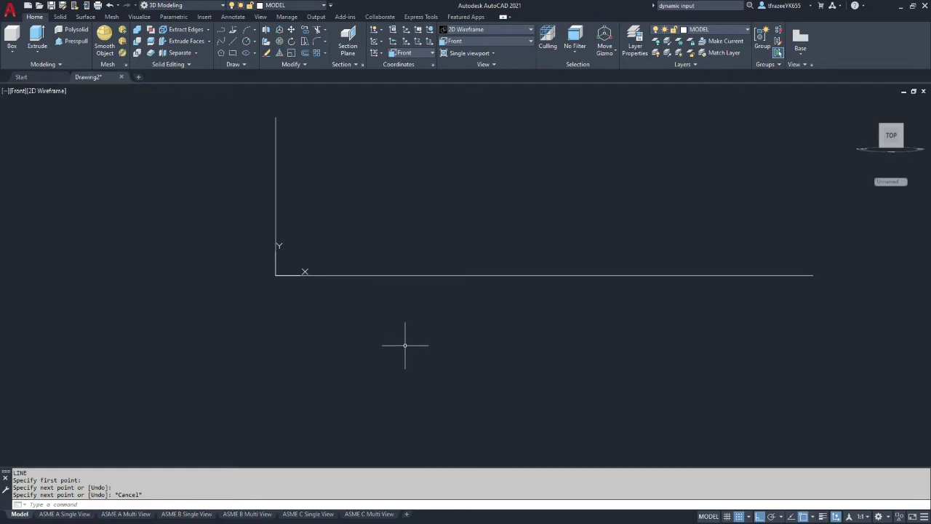
{"action": "left_click", "coordinate": [7, 149]}
Centre the cap screws PDF and zoom the table to 200%.
{"action": "left_click_drag", "start_coordinate": [219, 7], "coordinate": [349, 21]}
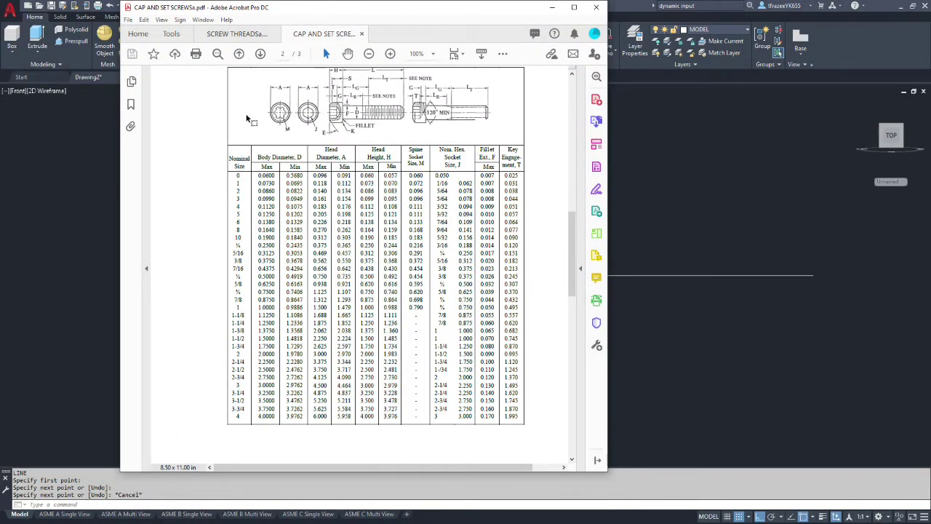
{"action": "left_click", "coordinate": [391, 55]}
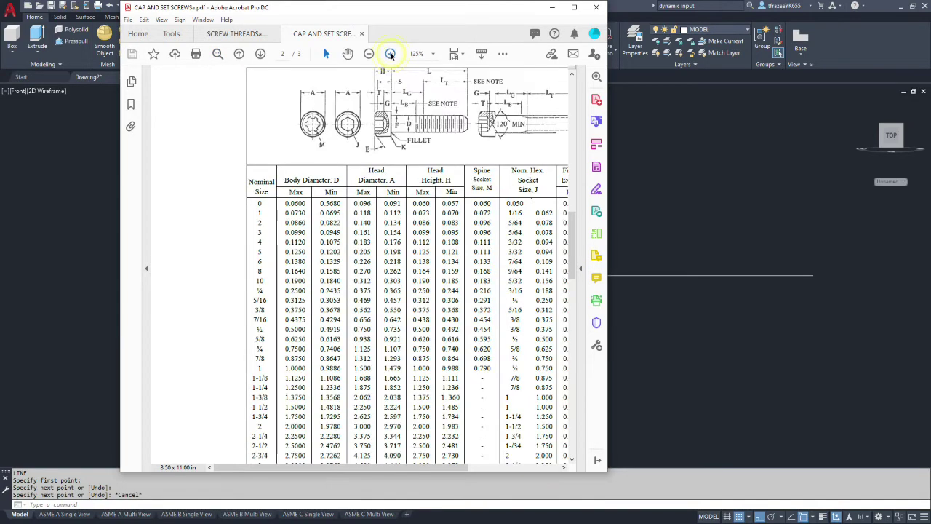
{"action": "left_click", "coordinate": [390, 55]}
{"action": "left_click", "coordinate": [390, 55]}
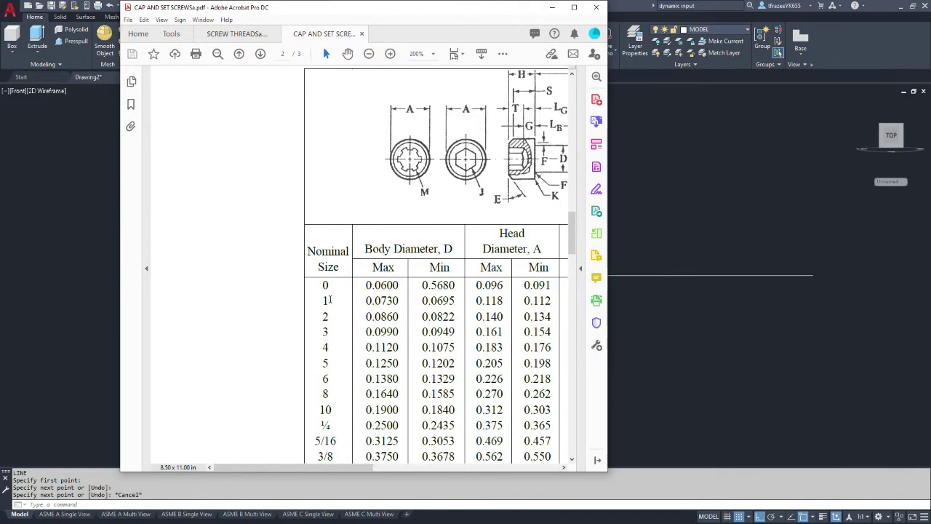
Read through the enlarged Table 2 dimensions, then return to the AutoCAD drawing.
{"action": "left_click_drag", "start_coordinate": [297, 467], "coordinate": [375, 469]}
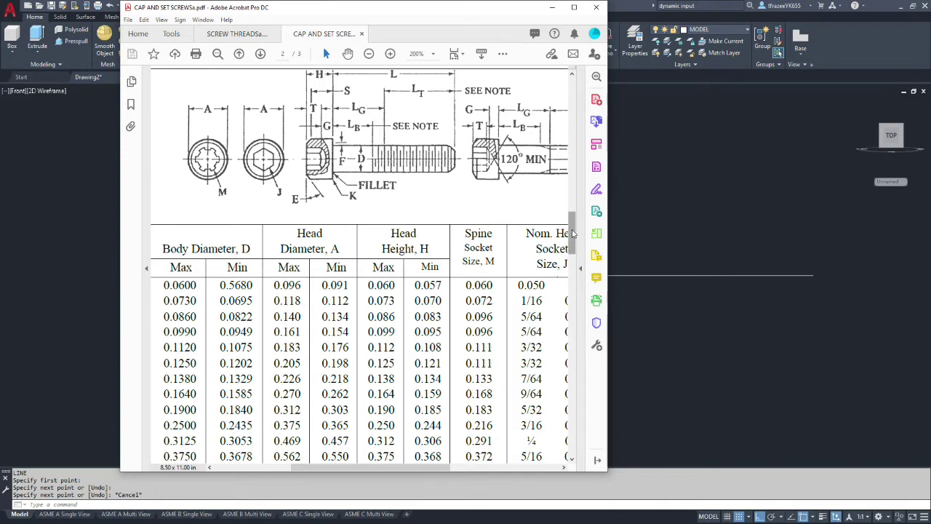
{"action": "scroll", "coordinate": [540, 346], "scroll_direction": "down", "scroll_amount": 10}
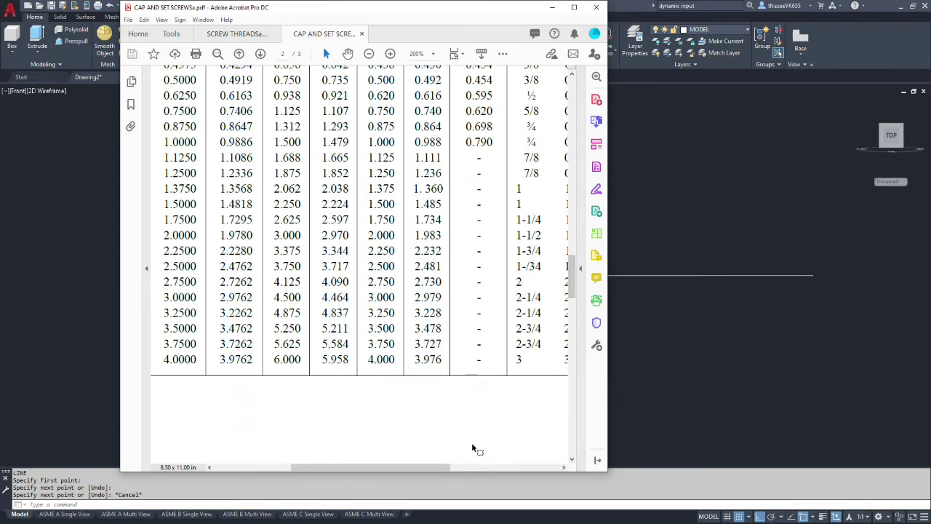
{"action": "left_click_drag", "start_coordinate": [439, 467], "coordinate": [376, 451]}
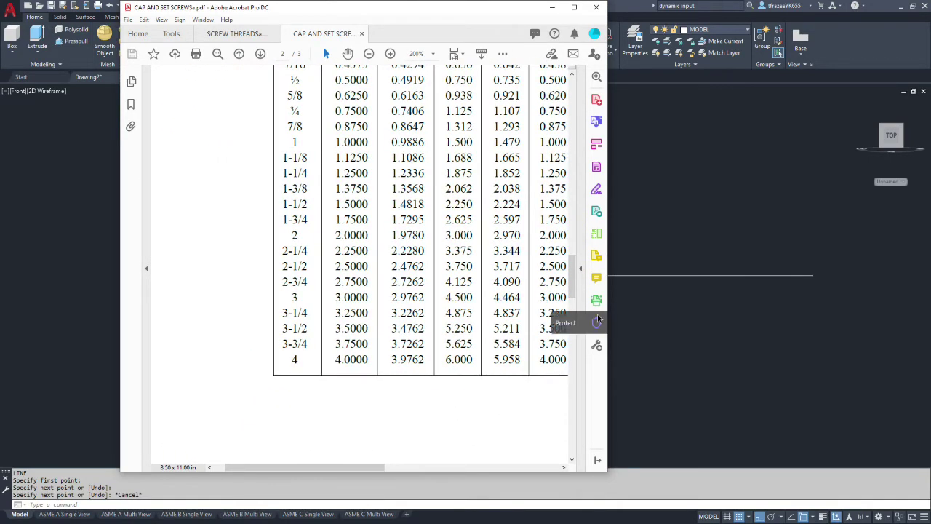
{"action": "scroll", "coordinate": [574, 262], "scroll_direction": "up", "scroll_amount": 3}
{"action": "left_click_drag", "start_coordinate": [573, 260], "coordinate": [573, 249]}
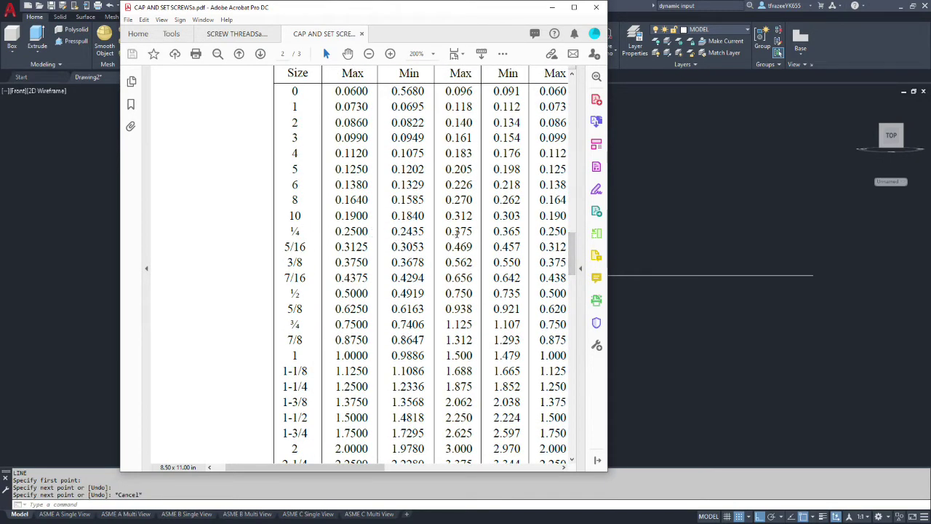
{"action": "left_click_drag", "start_coordinate": [572, 259], "coordinate": [573, 245]}
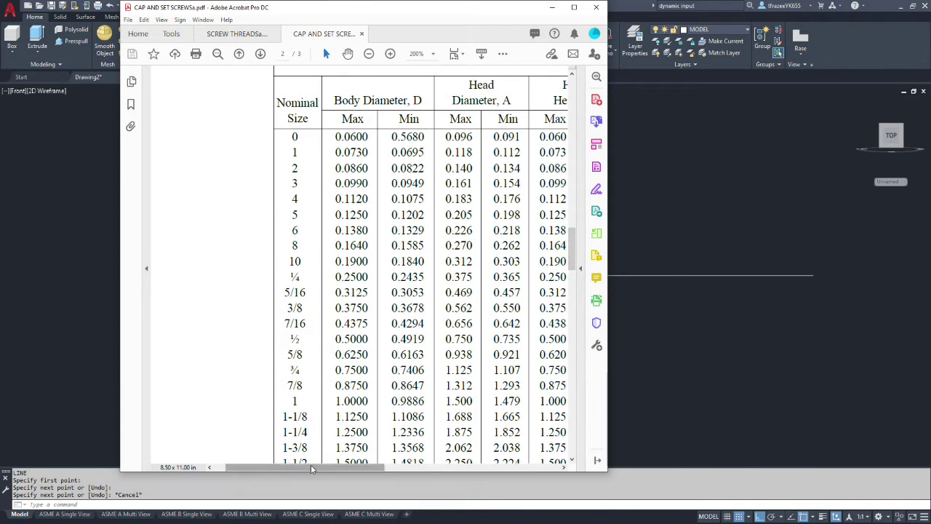
{"action": "left_click_drag", "start_coordinate": [313, 469], "coordinate": [361, 470]}
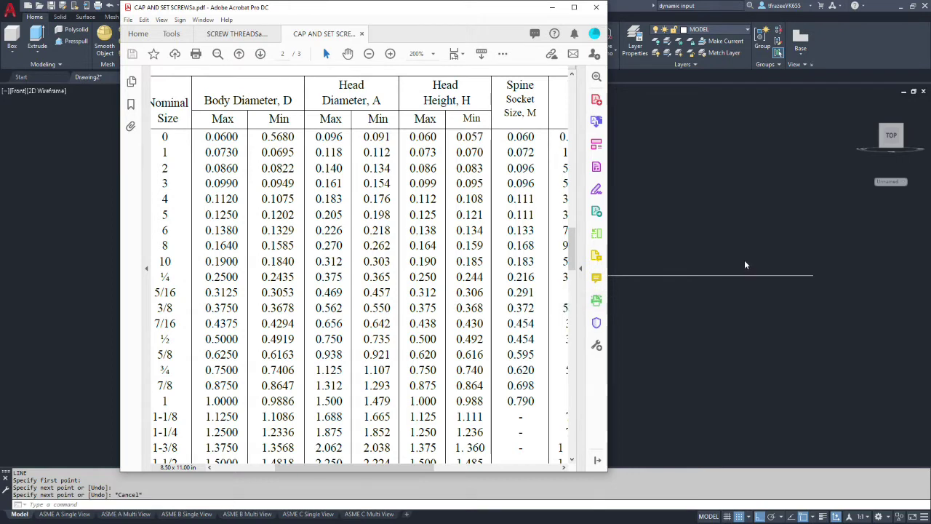
{"action": "left_click", "coordinate": [745, 265]}
{"action": "left_click", "coordinate": [305, 53]}
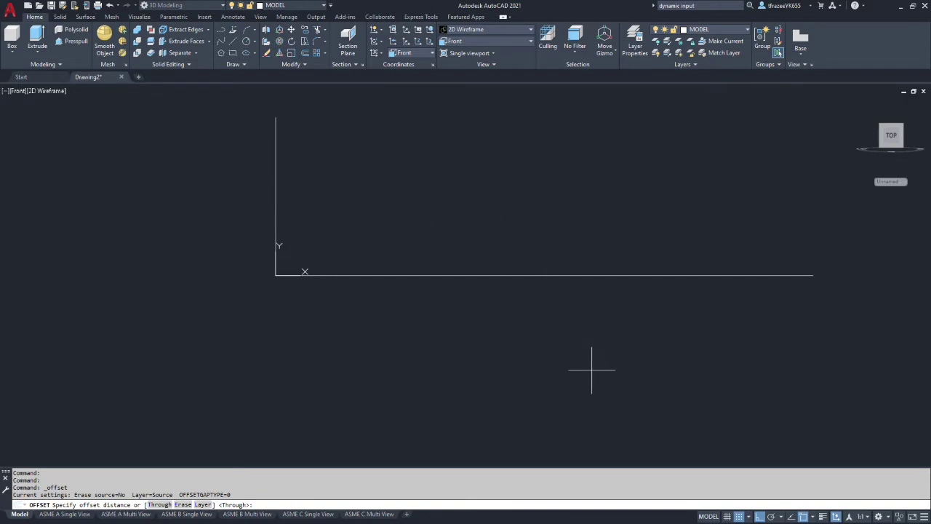
With object snap off, offset the vertical line 0.25 to the right and zoom to inspect it.
{"action": "left_click", "coordinate": [802, 516]}
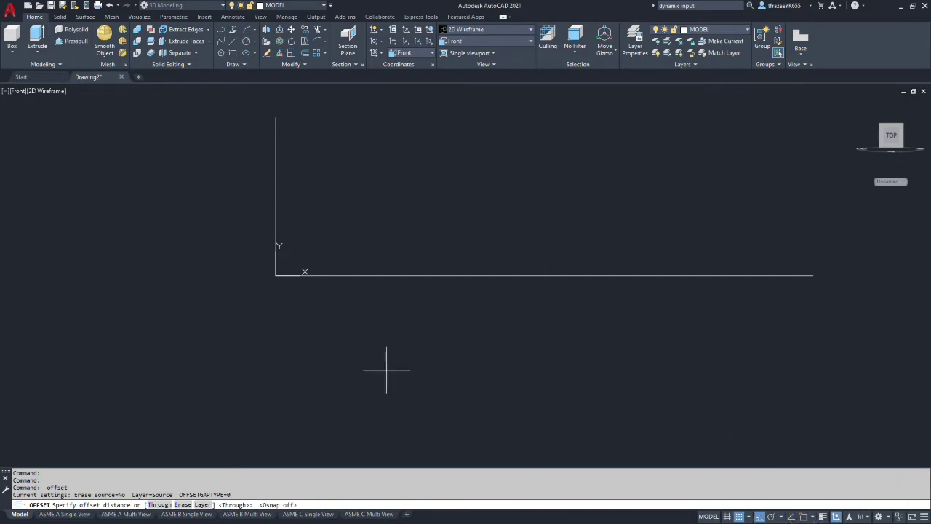
{"action": "type", "text": ".25"}
{"action": "key", "text": "Return"}
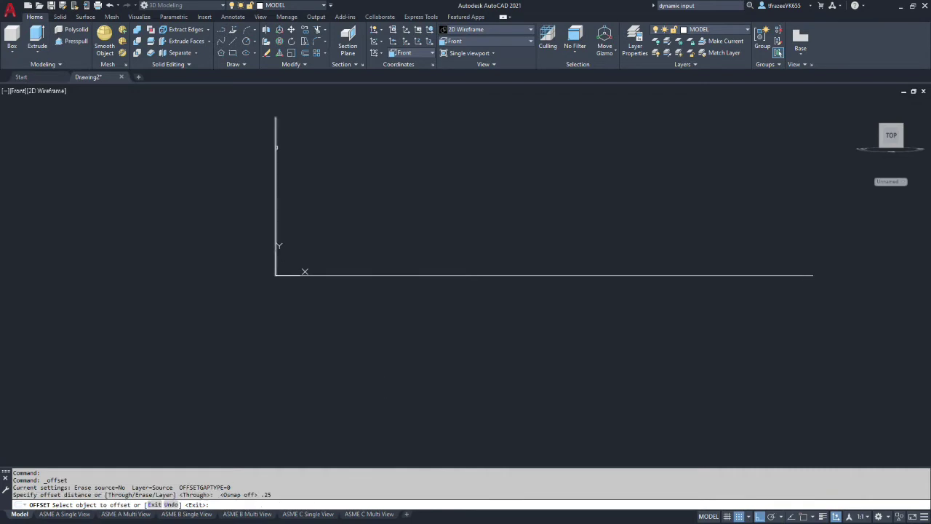
{"action": "left_click", "coordinate": [277, 149]}
{"action": "left_click", "coordinate": [322, 156]}
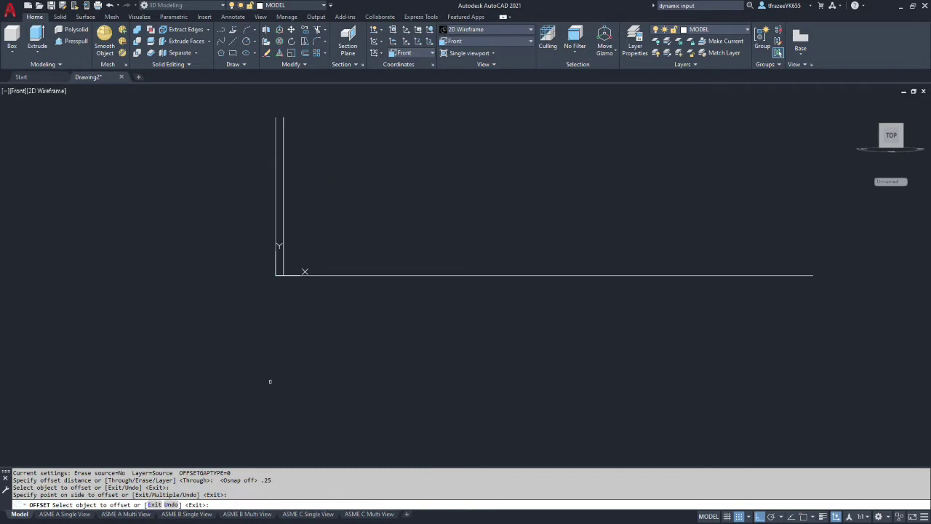
{"action": "scroll", "coordinate": [304, 271], "scroll_direction": "up", "scroll_amount": 3}
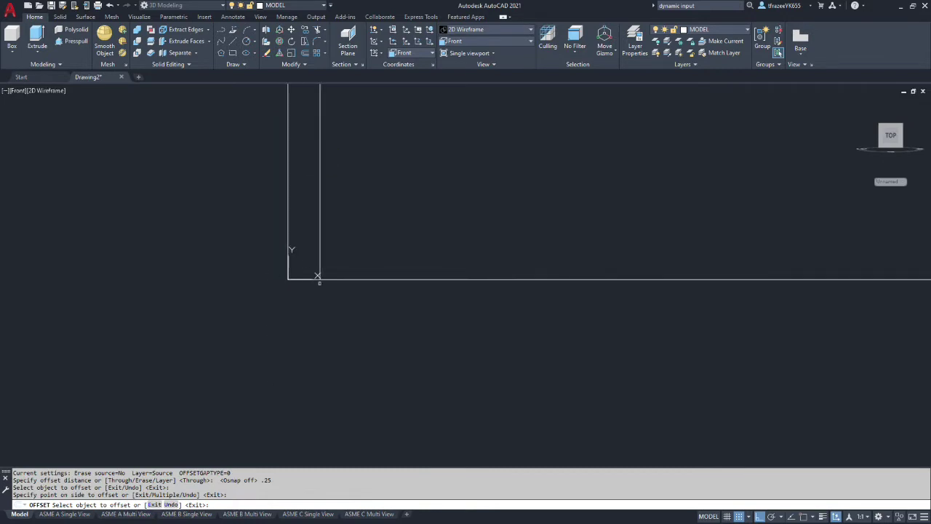
{"action": "scroll", "coordinate": [187, 112], "scroll_direction": "down", "scroll_amount": 3}
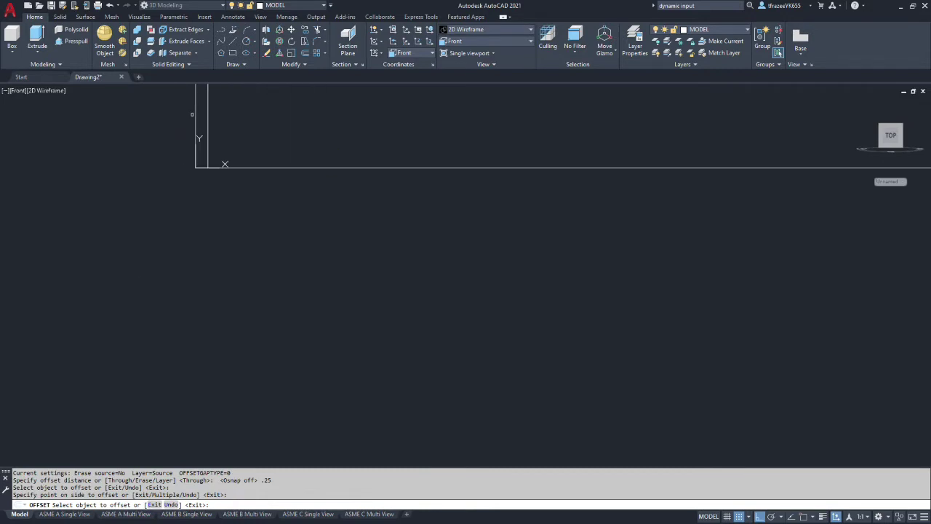
{"action": "scroll", "coordinate": [182, 106], "scroll_direction": "up", "scroll_amount": 5}
{"action": "scroll", "coordinate": [327, 203], "scroll_direction": "down", "scroll_amount": 2}
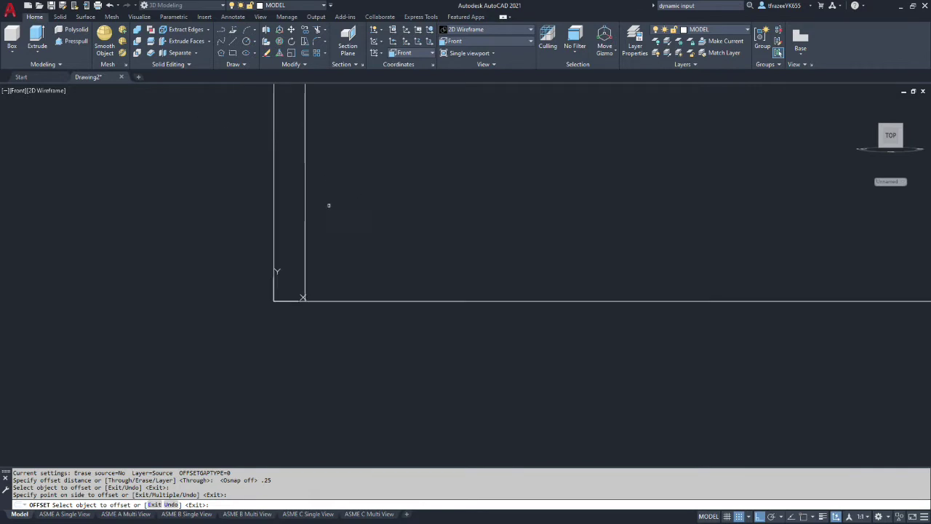
{"action": "scroll", "coordinate": [316, 306], "scroll_direction": "up", "scroll_amount": 2}
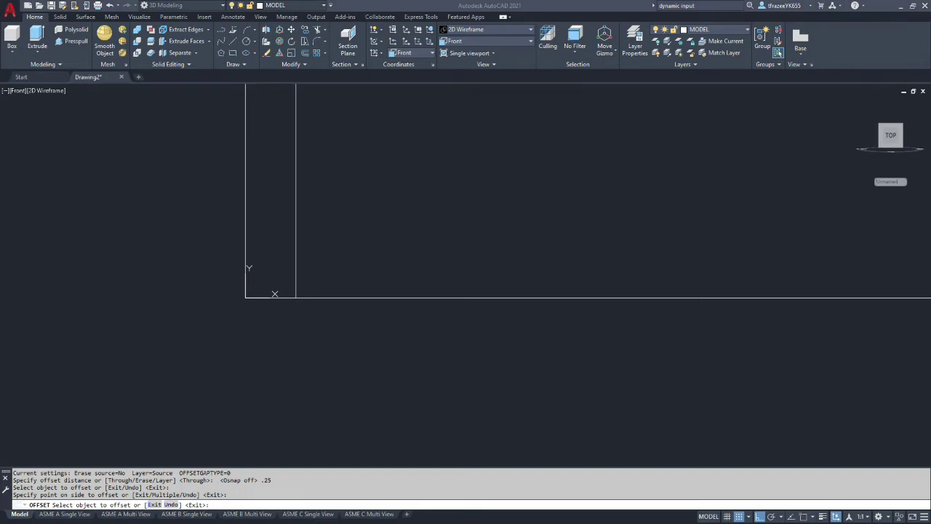
{"action": "key", "text": "alt+Tab"}
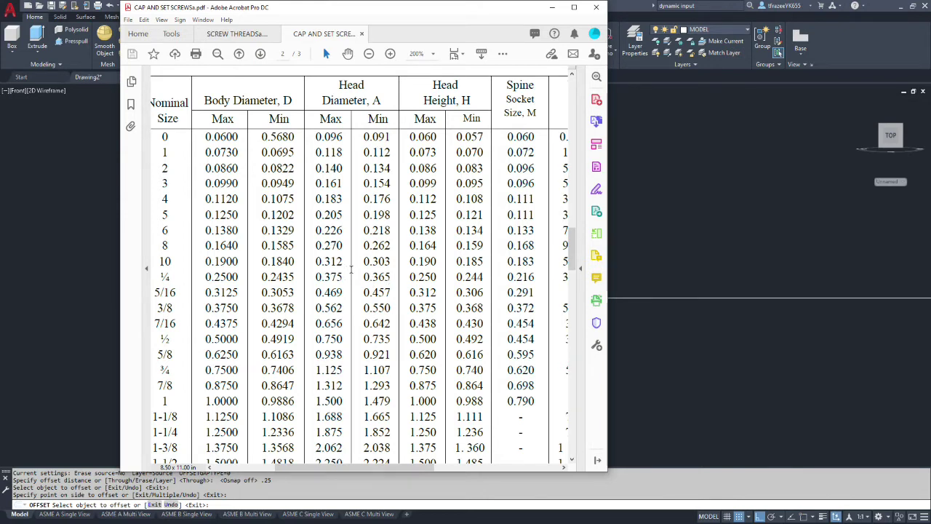
{"action": "left_click", "coordinate": [687, 149]}
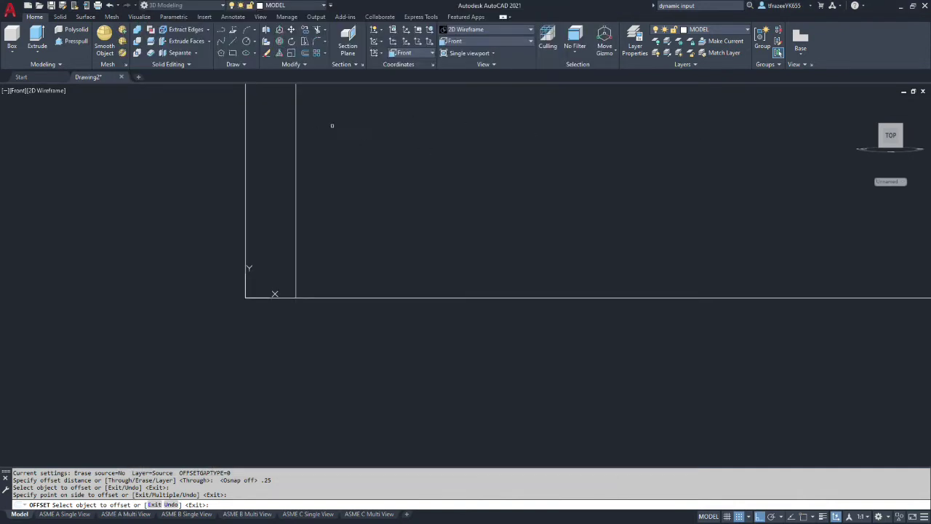
Confirm 0.375 ÷ 2 on the calculator, then offset the horizontal baseline by 0.1875.
{"action": "left_click", "coordinate": [303, 52]}
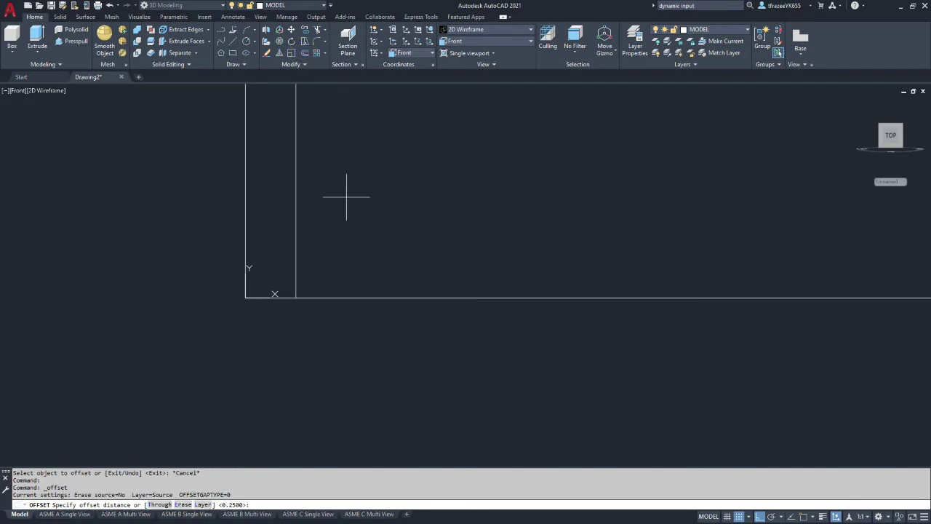
{"action": "key", "text": "alt+Tab"}
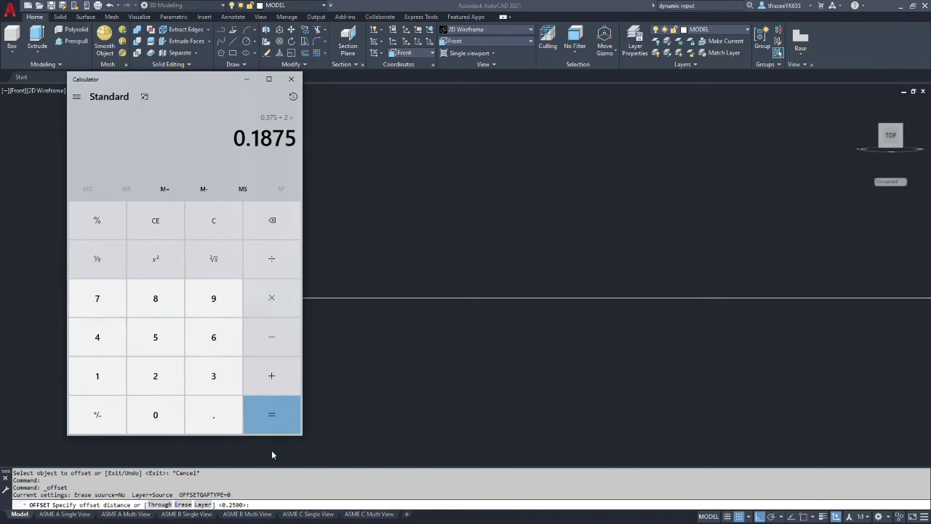
{"action": "left_click", "coordinate": [259, 504]}
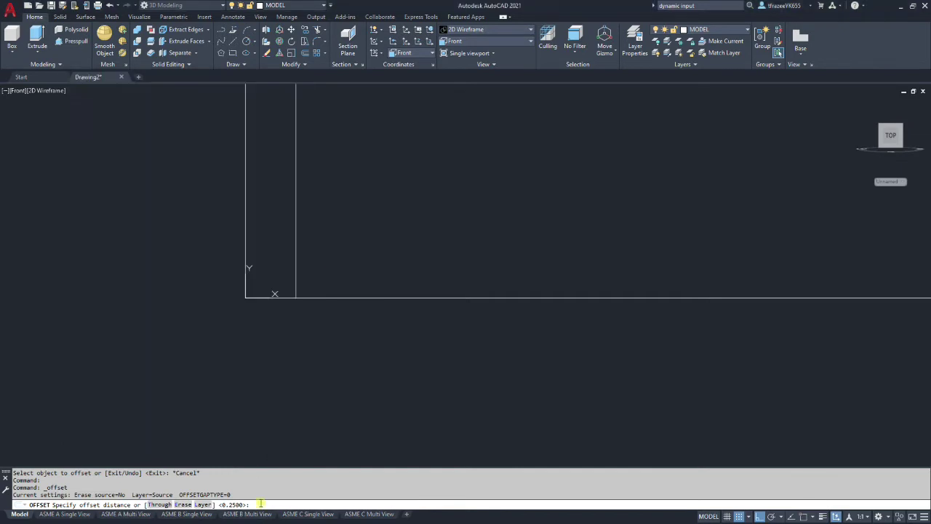
{"action": "type", "text": ".1875"}
{"action": "key", "text": "Return"}
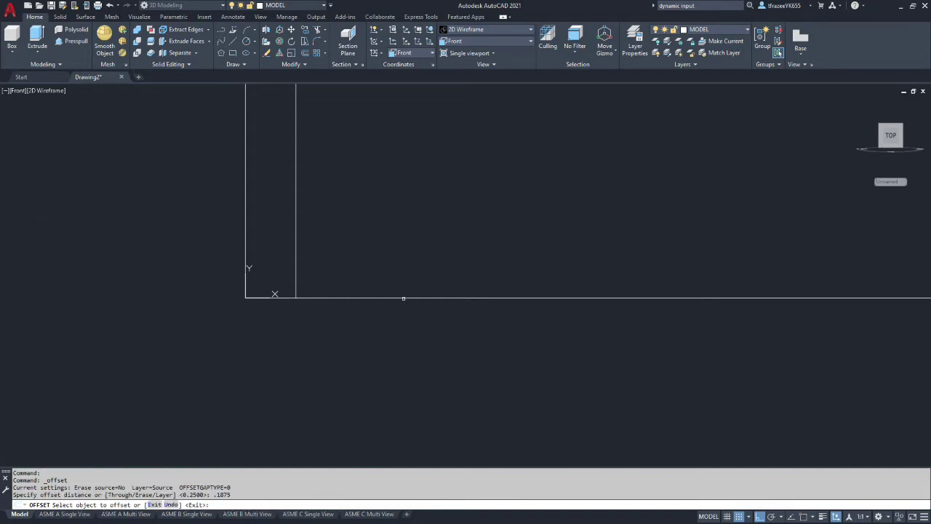
{"action": "left_click", "coordinate": [402, 298]}
Place the baseline copy 0.1875 above and trim the vertical and top line ends to the rectangle.
{"action": "left_click", "coordinate": [390, 238]}
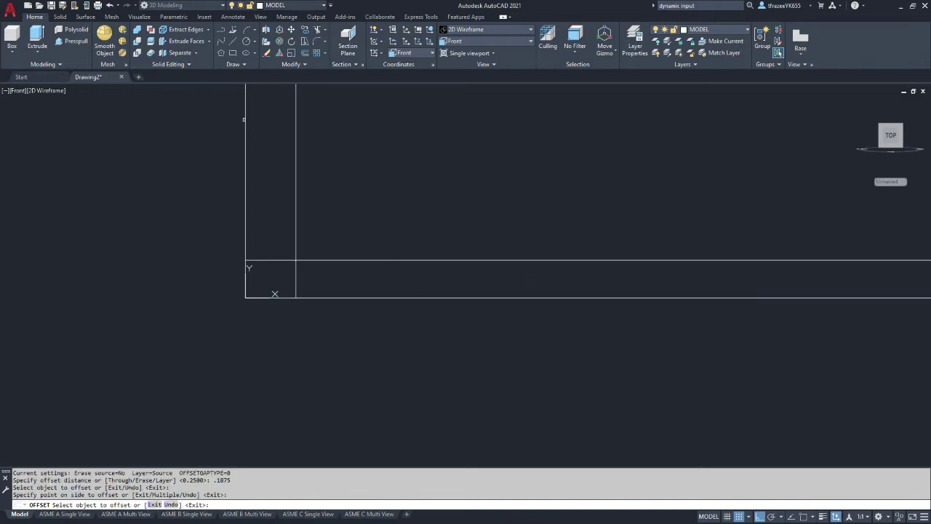
{"action": "left_click", "coordinate": [317, 30]}
{"action": "left_click_drag", "start_coordinate": [251, 187], "coordinate": [243, 194]}
{"action": "left_click", "coordinate": [295, 205]}
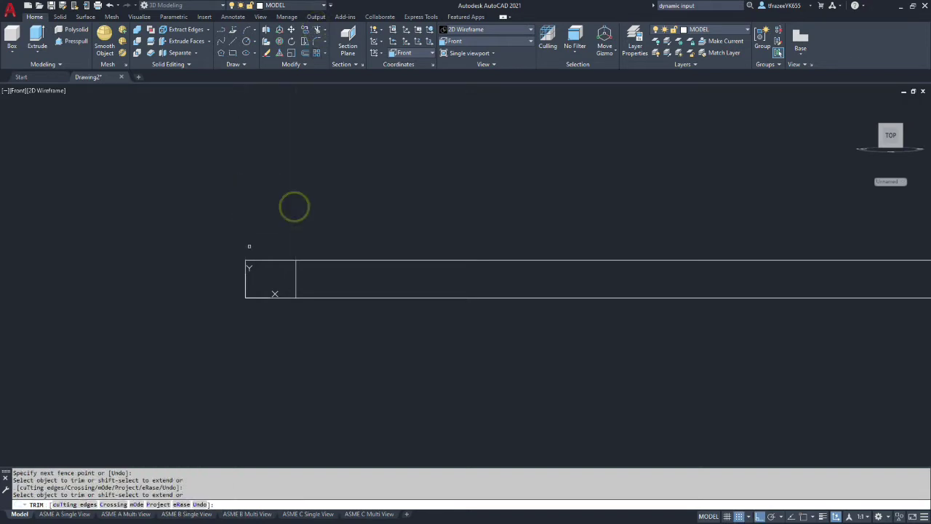
{"action": "scroll", "coordinate": [292, 297], "scroll_direction": "up", "scroll_amount": 4}
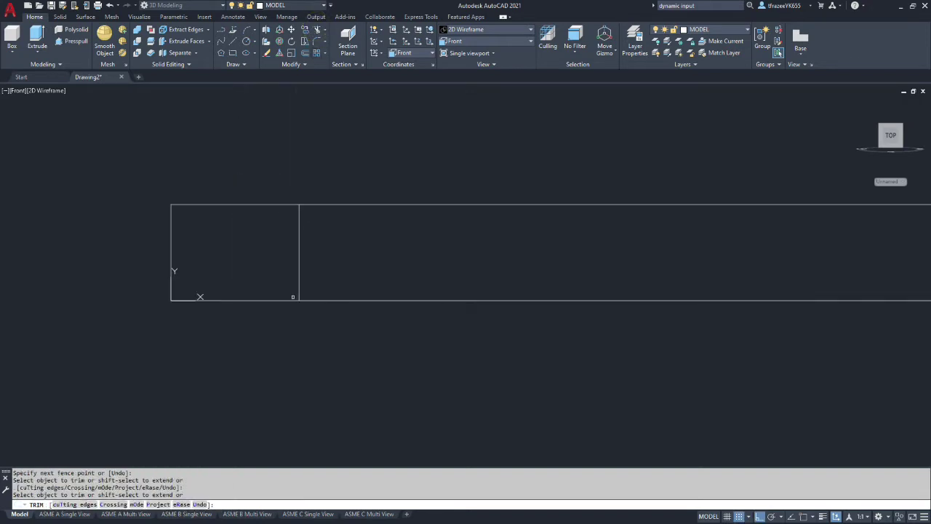
{"action": "left_click", "coordinate": [335, 205]}
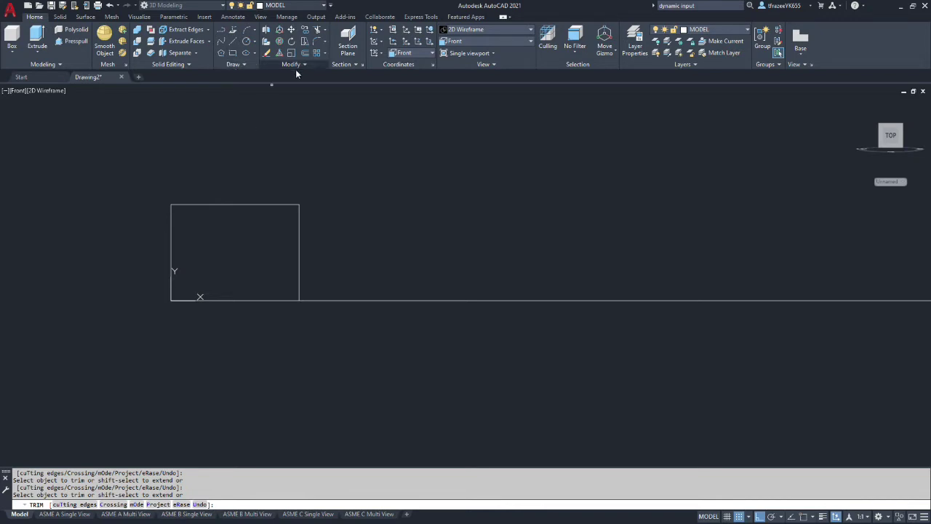
{"action": "left_click", "coordinate": [324, 43]}
{"action": "left_click", "coordinate": [333, 76]}
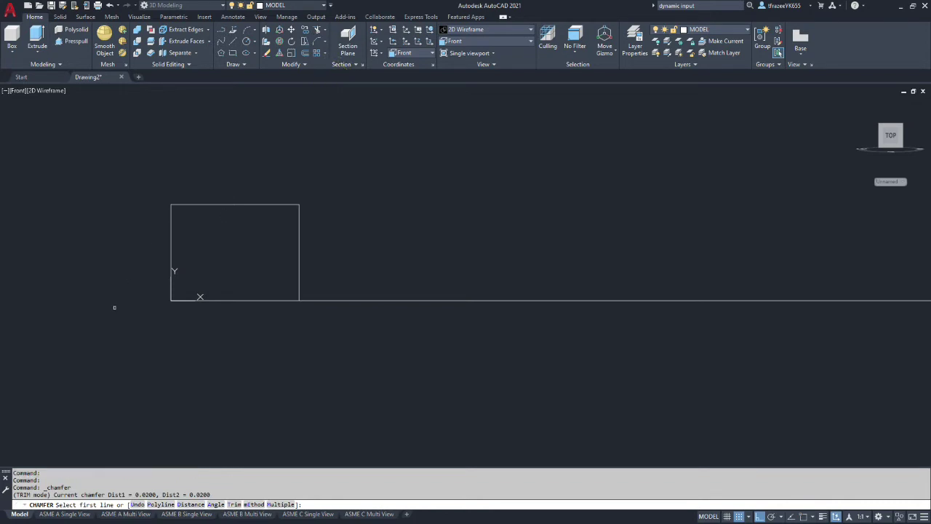
Set both chamfer distances to 0.03 and bevel the corner between the left and top edges.
{"action": "type", "text": "d"}
{"action": "key", "text": "Return"}
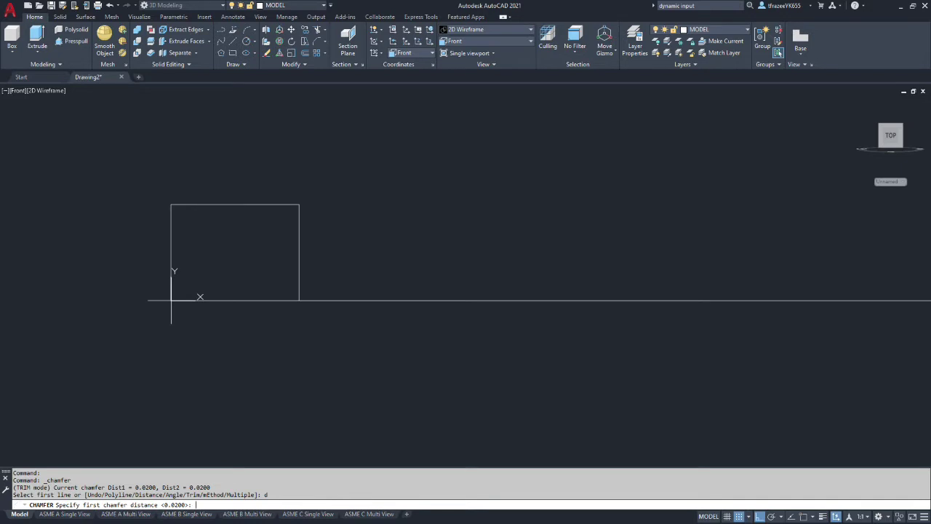
{"action": "type", "text": ".03"}
{"action": "key", "text": "Return"}
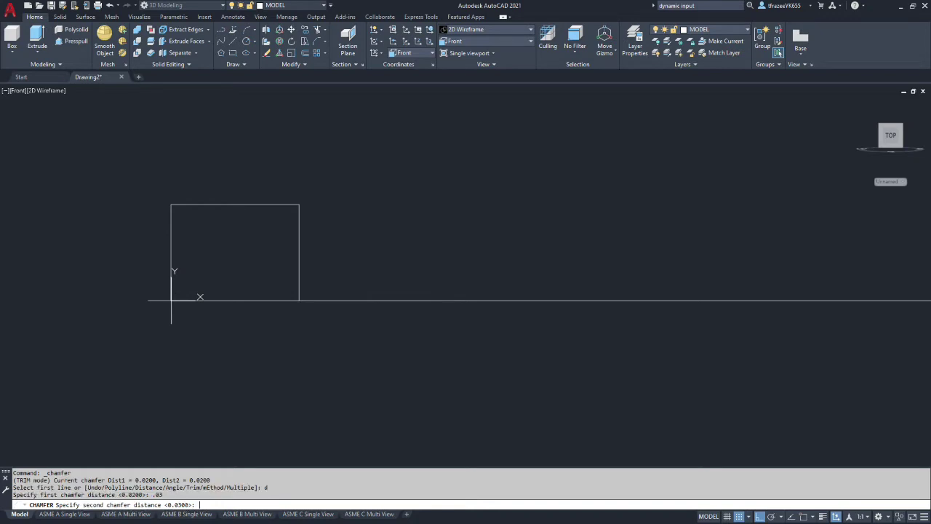
{"action": "type", "text": ".03"}
{"action": "key", "text": "Return"}
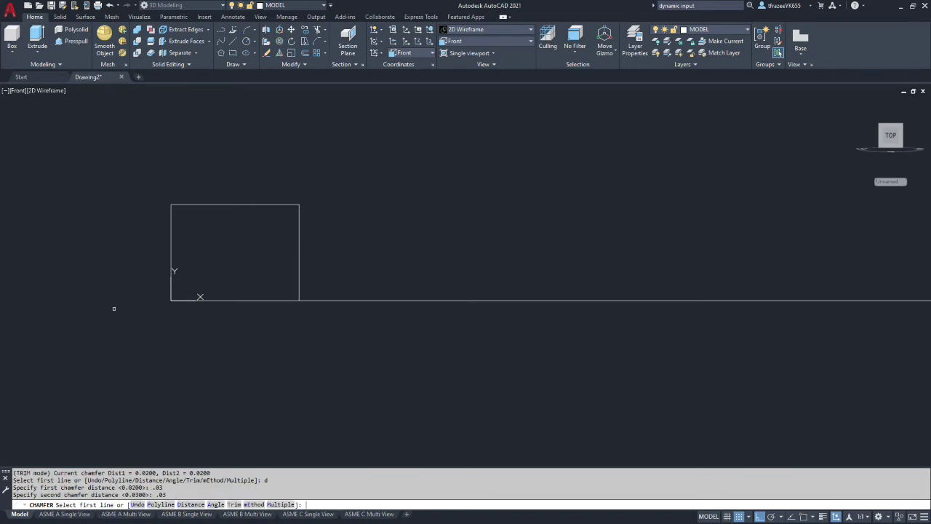
{"action": "left_click", "coordinate": [170, 222]}
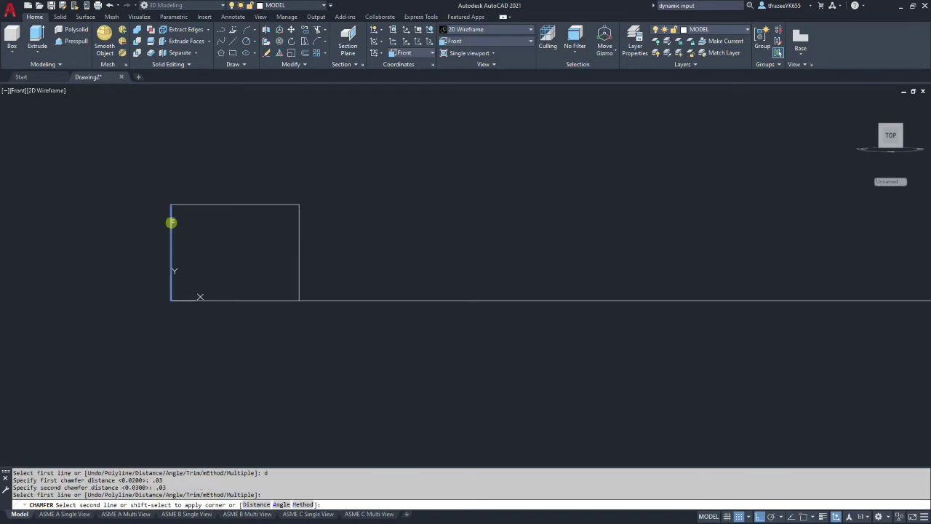
{"action": "left_click", "coordinate": [193, 205]}
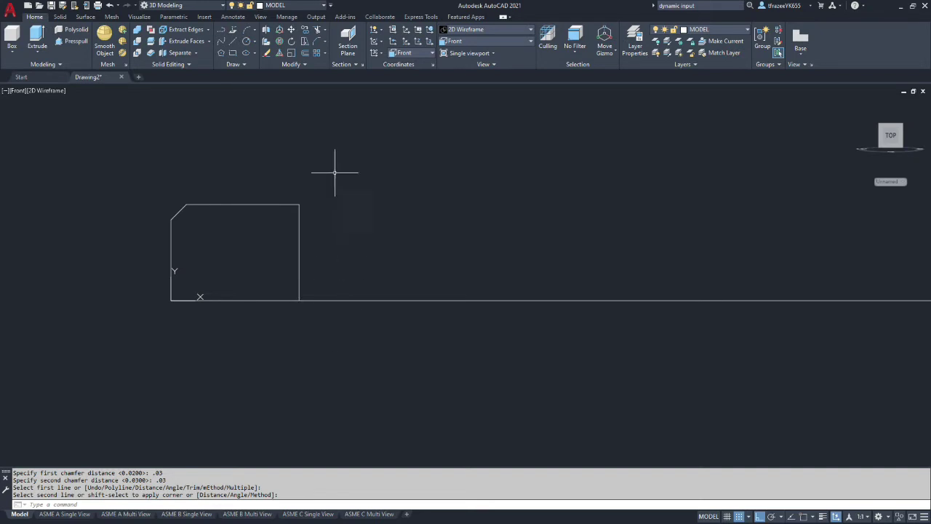
{"action": "left_click", "coordinate": [305, 52]}
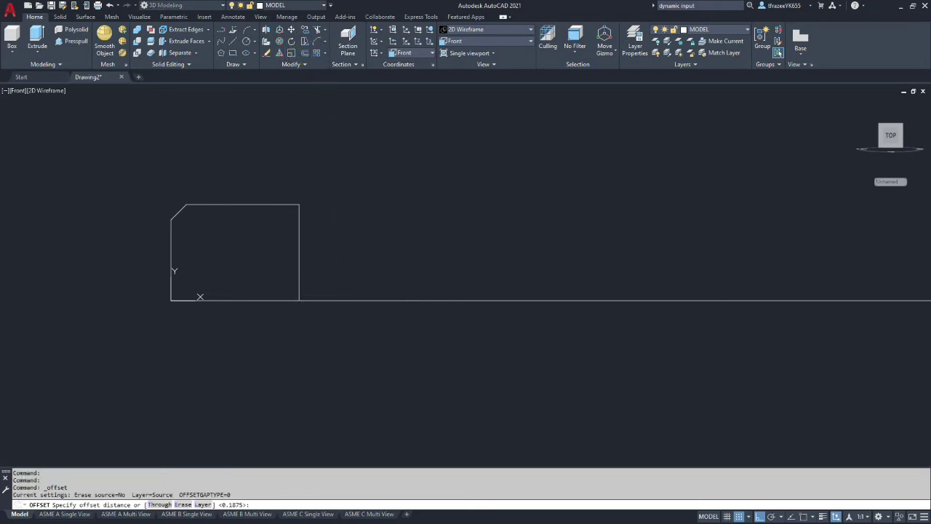
Offset the baseline 0.125 upward and trim the new line's part inside the rectangle.
{"action": "type", "text": ".125"}
{"action": "key", "text": "Return"}
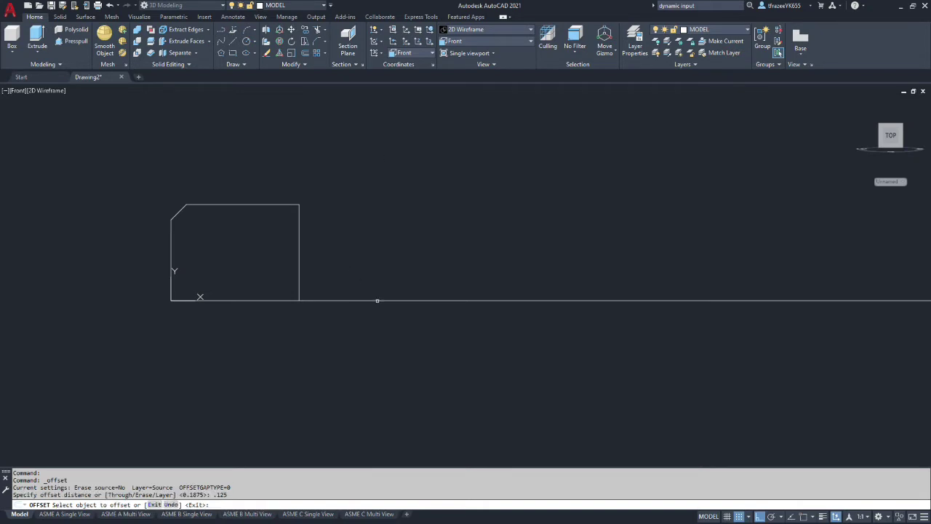
{"action": "left_click", "coordinate": [377, 300]}
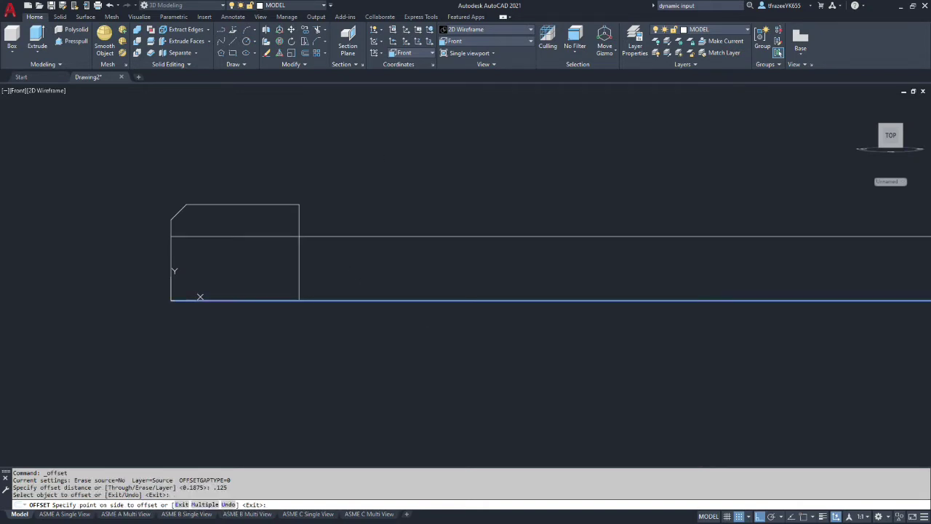
{"action": "left_click", "coordinate": [417, 149]}
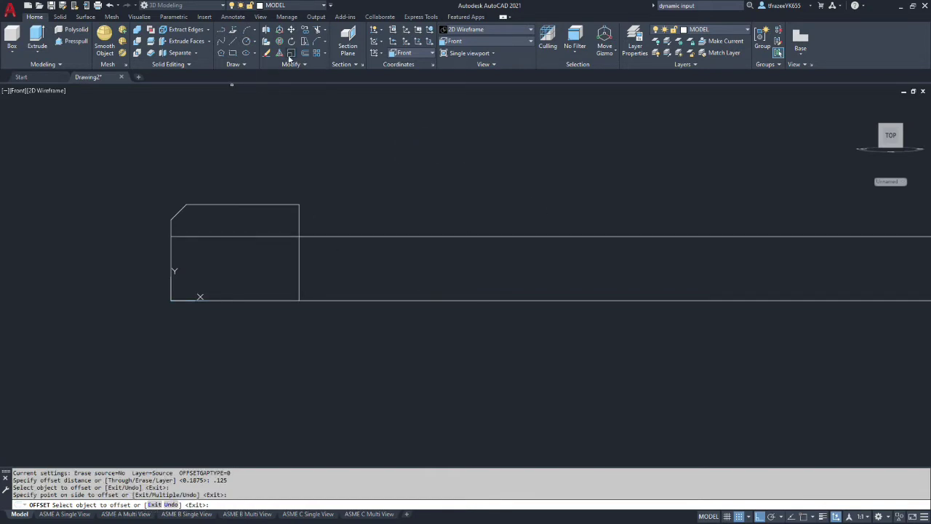
{"action": "left_click", "coordinate": [317, 31]}
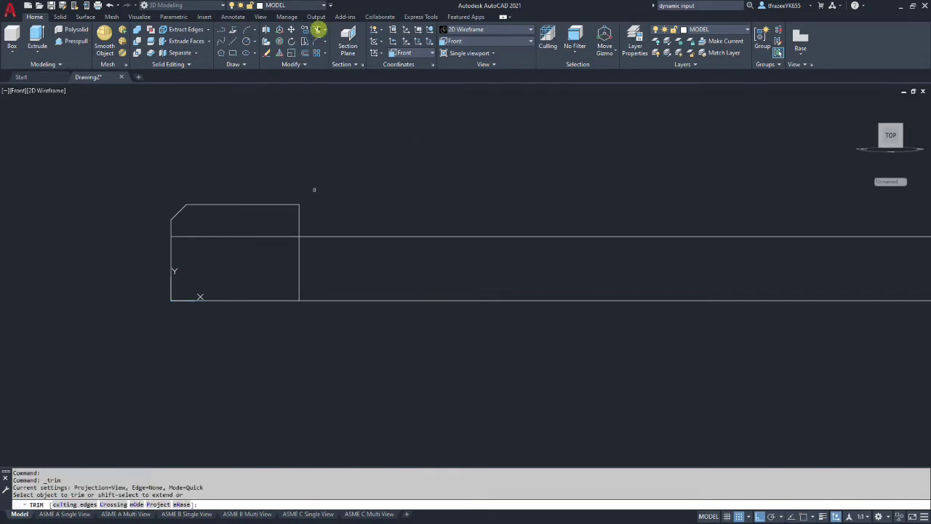
{"action": "left_click", "coordinate": [285, 234]}
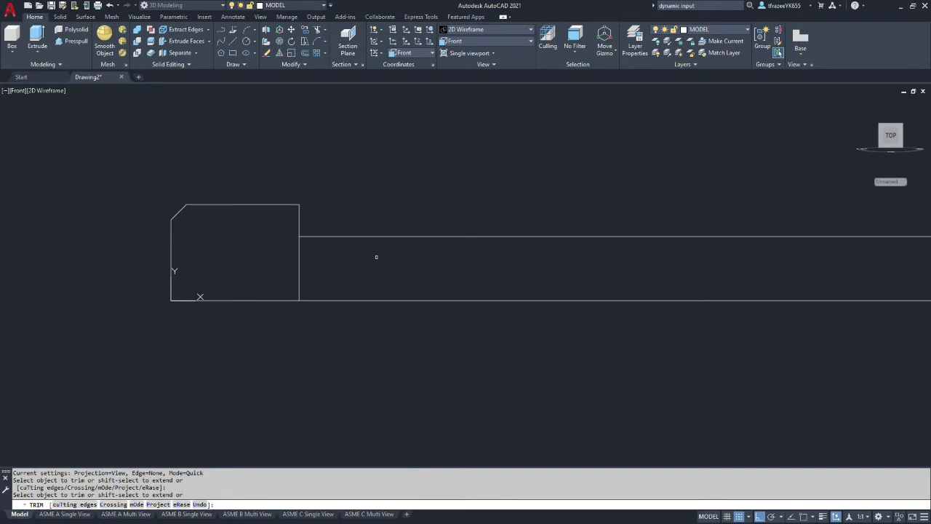
Offset the head's right edge 0.285 to the right to mark the shank end.
{"action": "left_click", "coordinate": [305, 52]}
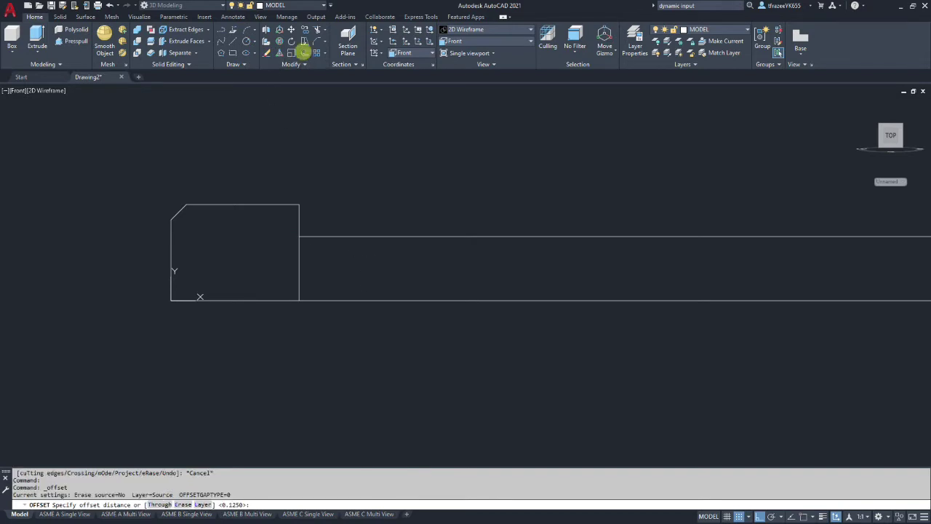
{"action": "type", "text": ".285"}
{"action": "key", "text": "Return"}
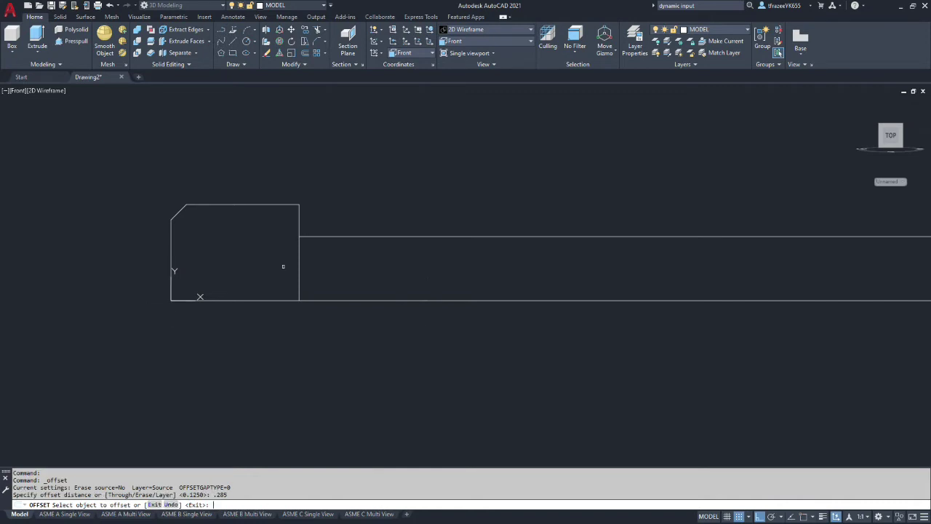
{"action": "left_click", "coordinate": [296, 260]}
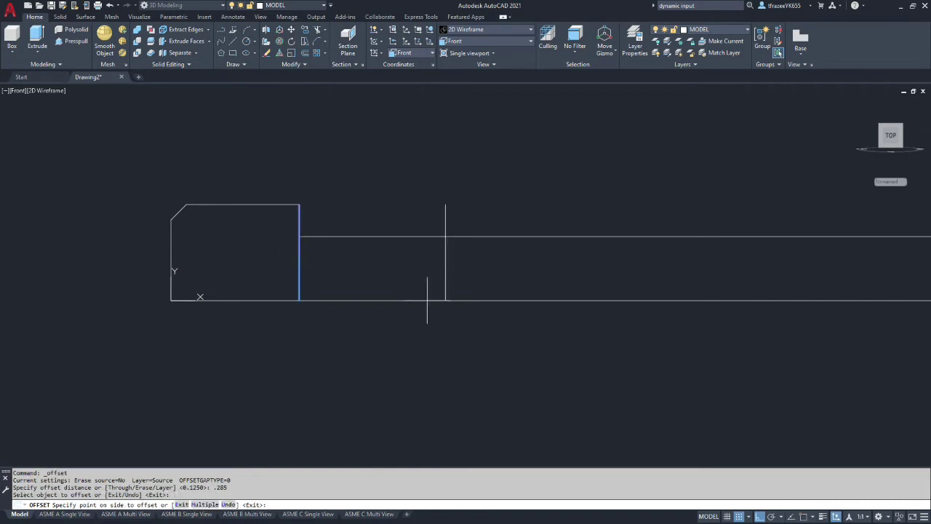
{"action": "left_click", "coordinate": [492, 291]}
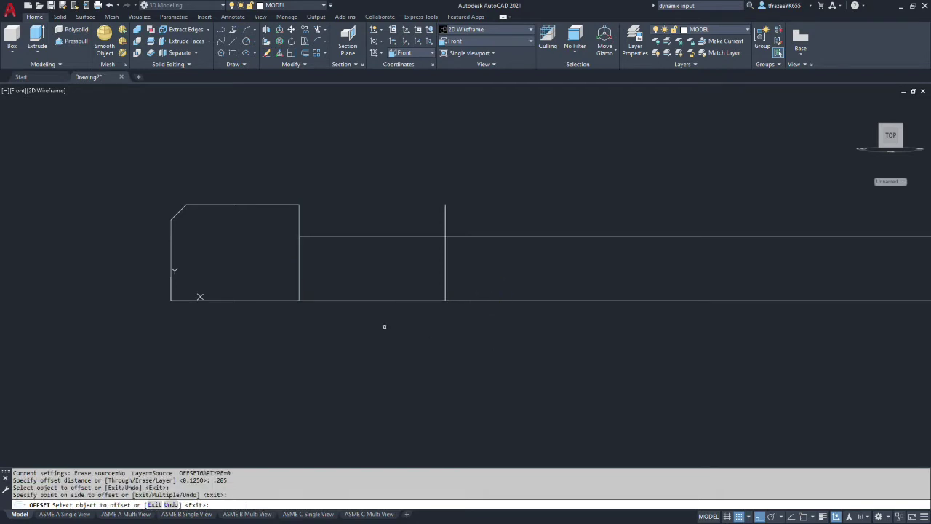
Trim the vertical, bottom and top lines overhanging past the shank end.
{"action": "left_click", "coordinate": [317, 29]}
{"action": "left_click", "coordinate": [445, 218]}
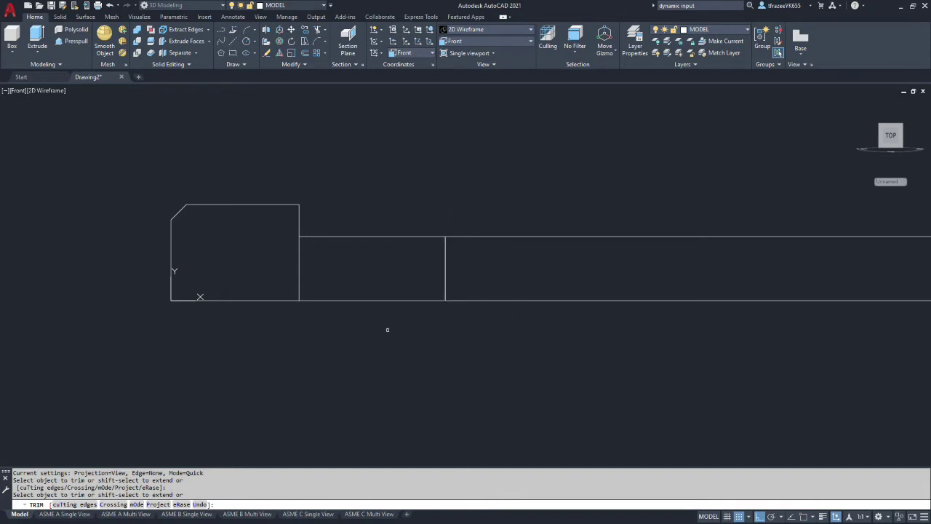
{"action": "left_click", "coordinate": [472, 300]}
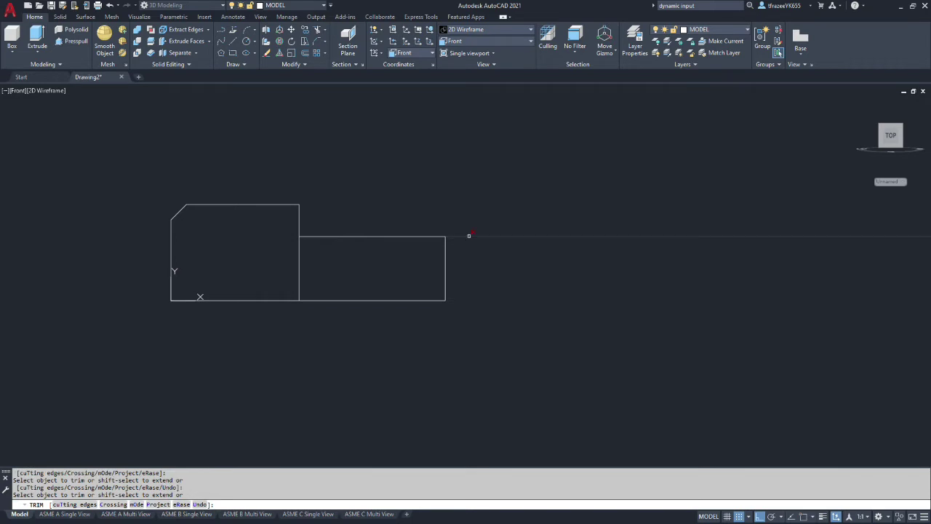
{"action": "left_click", "coordinate": [469, 236]}
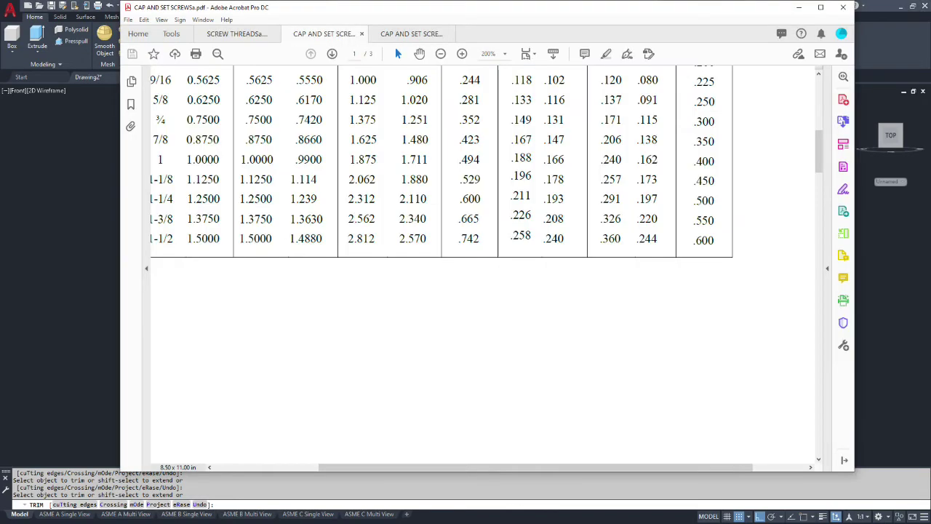
{"action": "scroll", "coordinate": [353, 348], "scroll_direction": "up", "scroll_amount": 3}
{"action": "scroll", "coordinate": [343, 345], "scroll_direction": "up", "scroll_amount": 5}
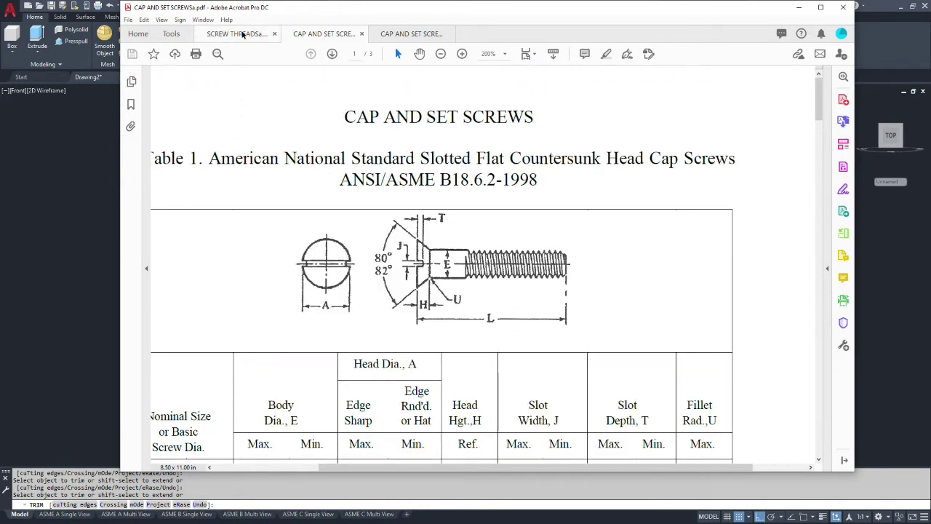
{"action": "left_click", "coordinate": [249, 40]}
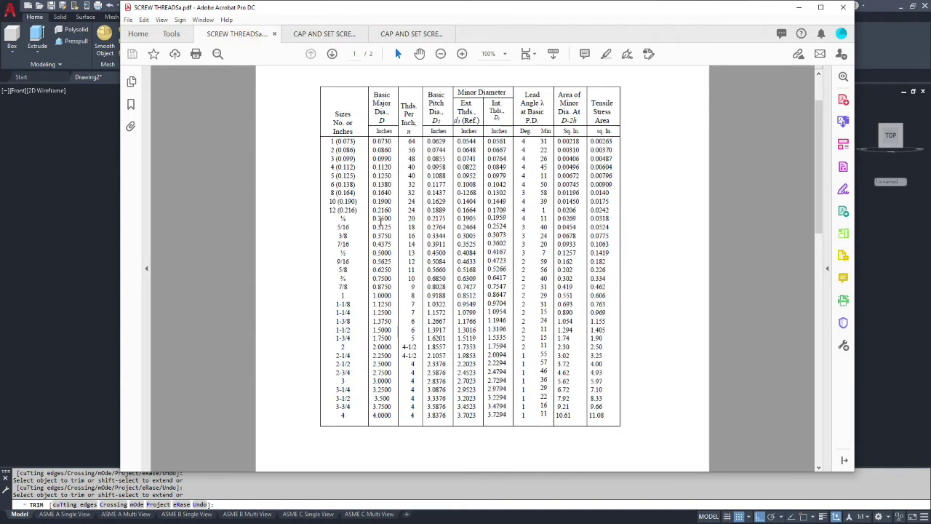
{"action": "scroll", "coordinate": [381, 221], "scroll_direction": "up", "scroll_amount": 2}
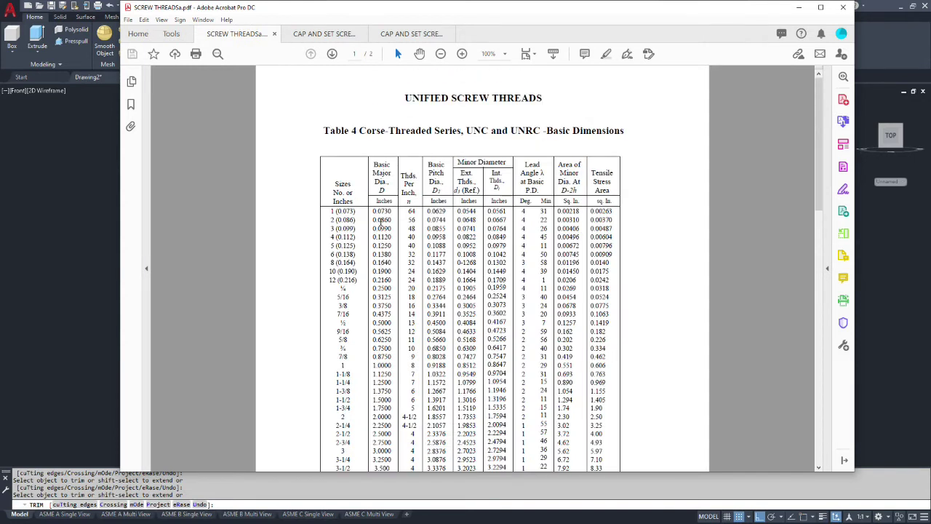
{"action": "scroll", "coordinate": [381, 221], "scroll_direction": "down", "scroll_amount": 2}
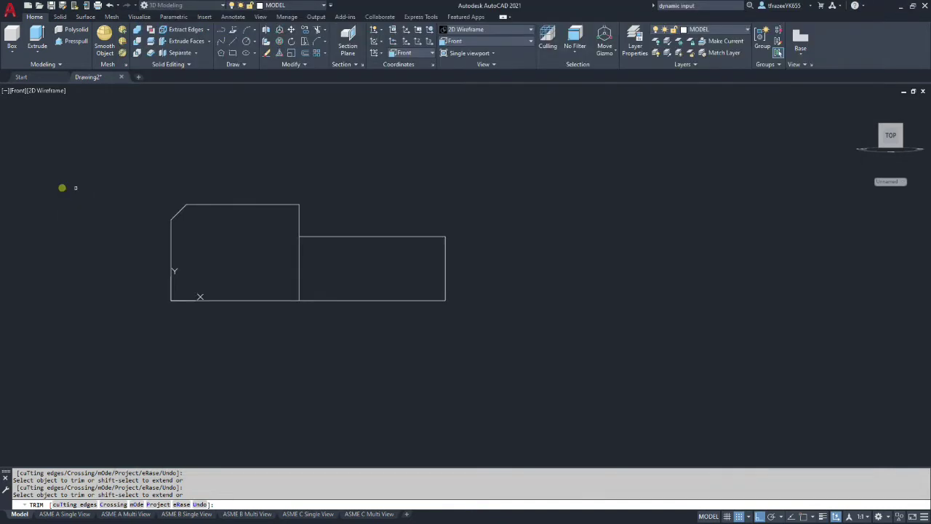
{"action": "left_click", "coordinate": [64, 190]}
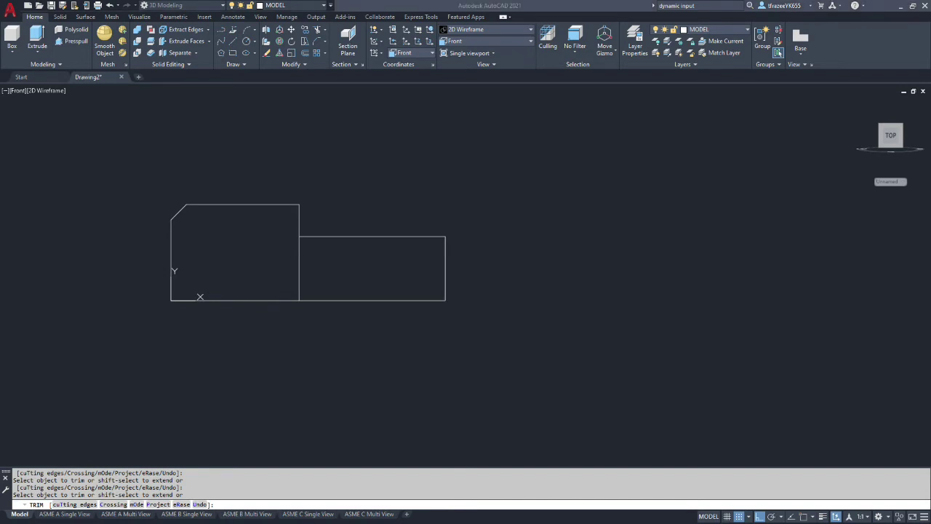
{"action": "key", "text": "alt+Tab"}
Calculate .1905/2 = 0.09525 in Calculator and move its window aside.
{"action": "left_click", "coordinate": [155, 232]}
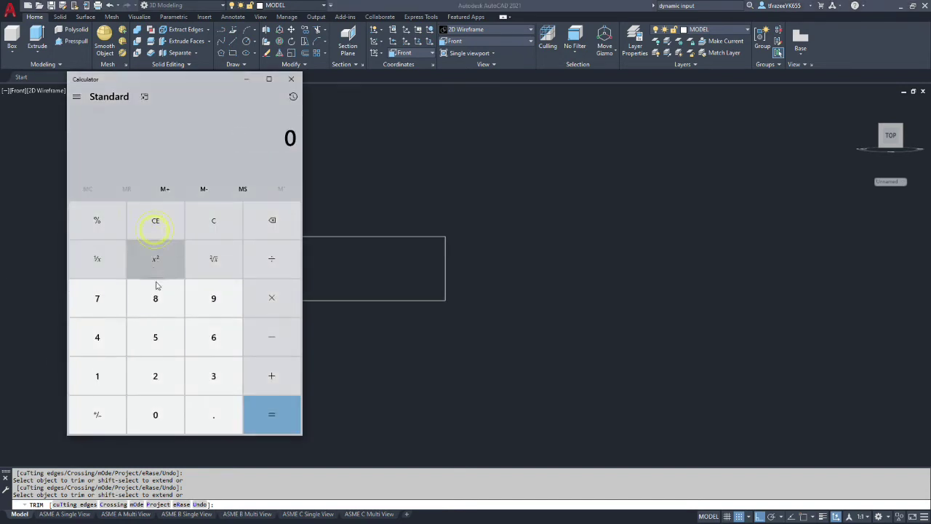
{"action": "type", "text": ".1"}
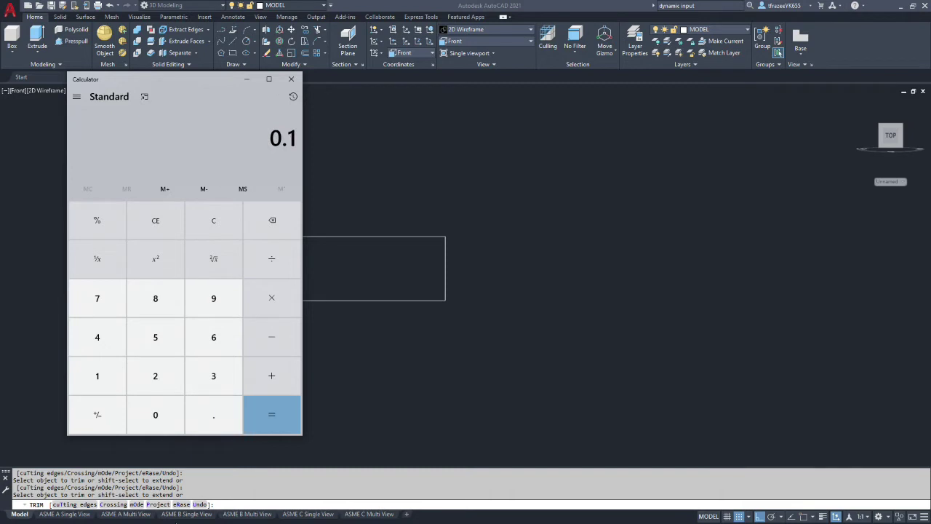
{"action": "type", "text": "905/2"}
{"action": "key", "text": "Return"}
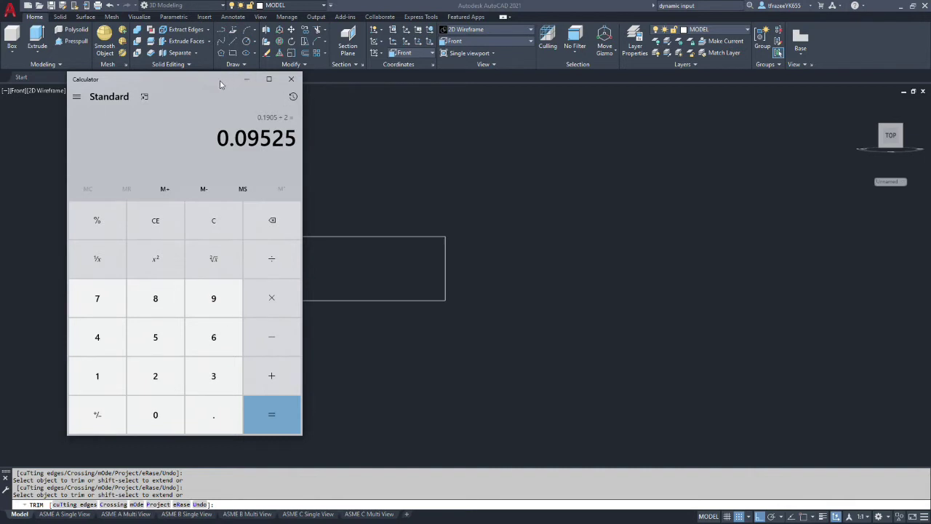
{"action": "left_click_drag", "start_coordinate": [218, 83], "coordinate": [149, 91]}
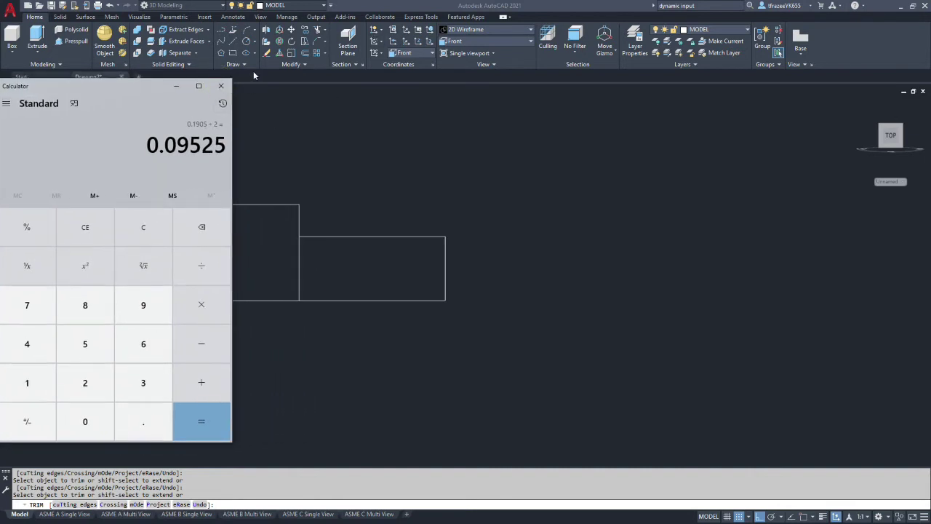
{"action": "left_click", "coordinate": [306, 57]}
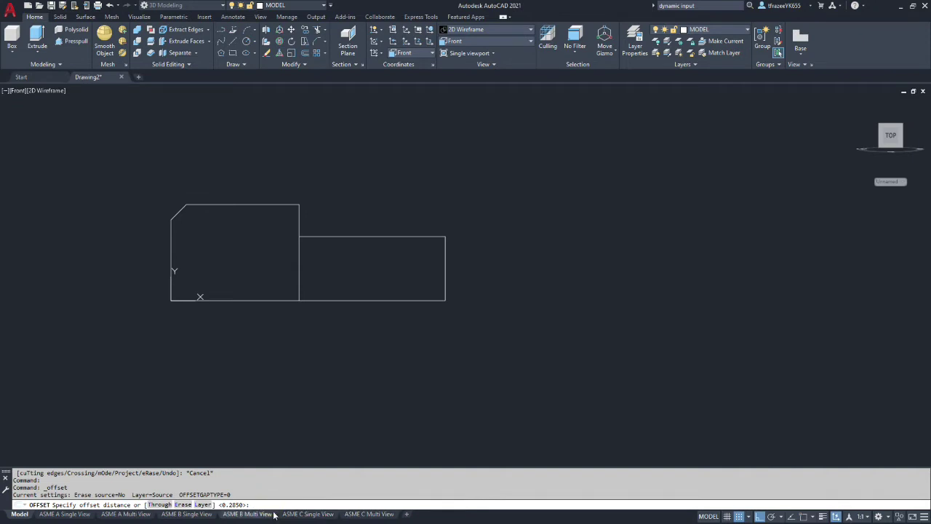
Offset the profile's bottom edge by 0.09525, with grid snap turned off.
{"action": "mouse_move", "coordinate": [274, 515]}
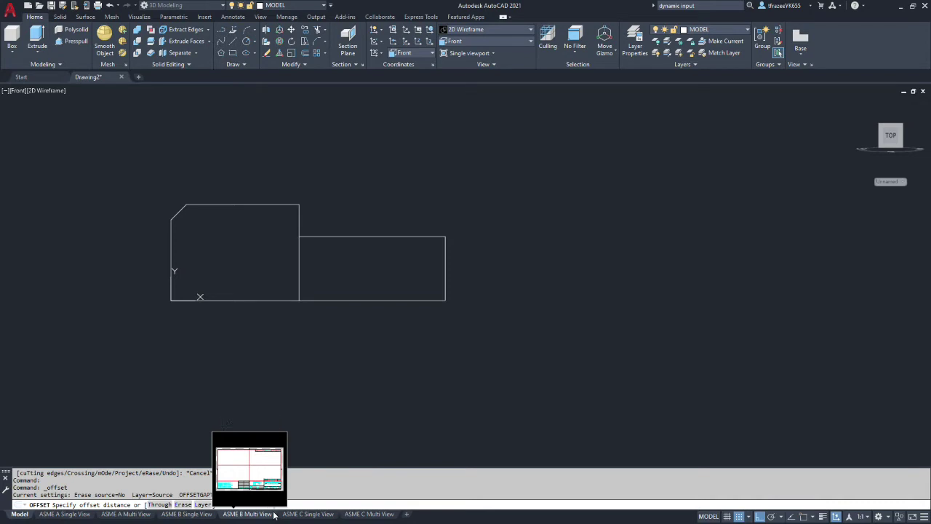
{"action": "type", "text": ".09525"}
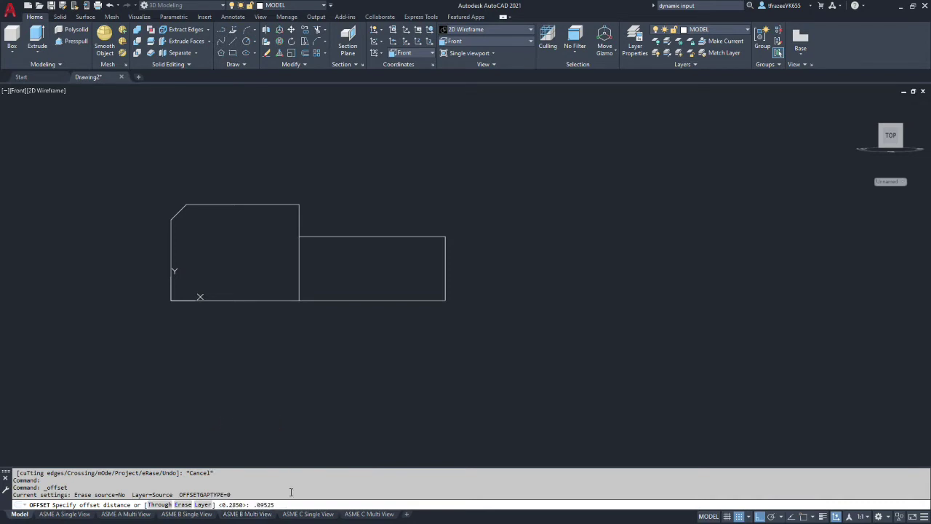
{"action": "key", "text": "Return"}
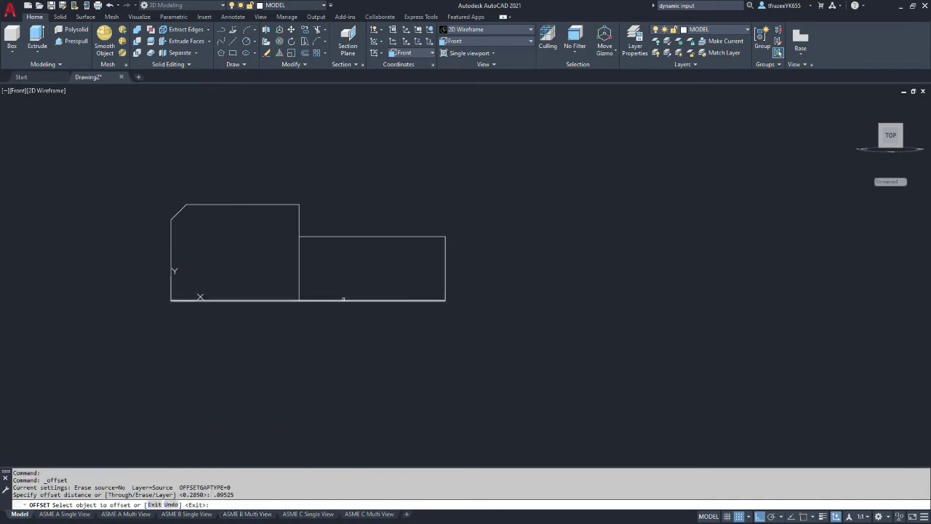
{"action": "left_click", "coordinate": [342, 300]}
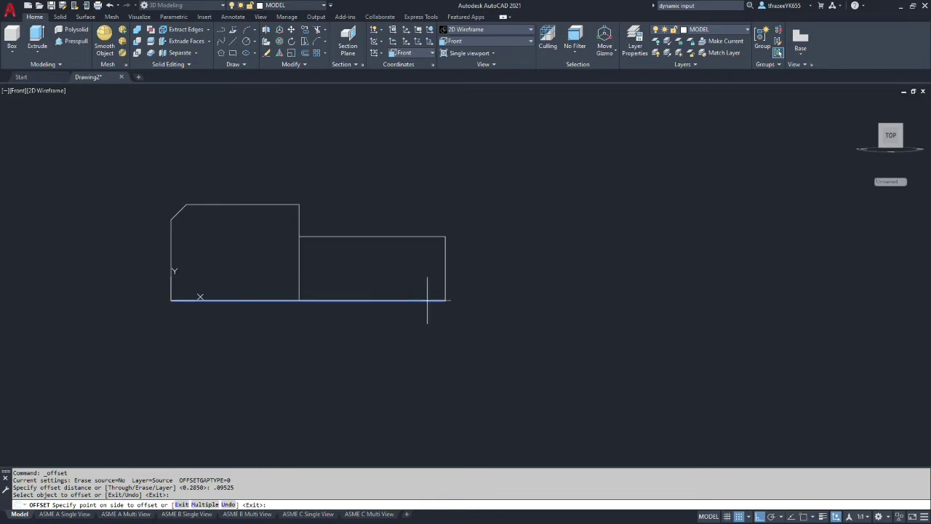
{"action": "left_click", "coordinate": [673, 363]}
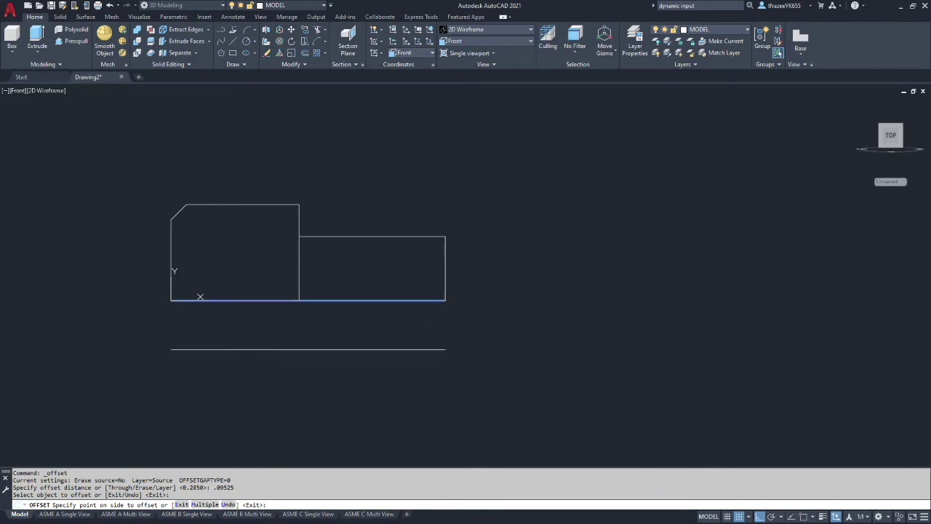
{"action": "left_click", "coordinate": [738, 516]}
{"action": "left_click", "coordinate": [338, 270]}
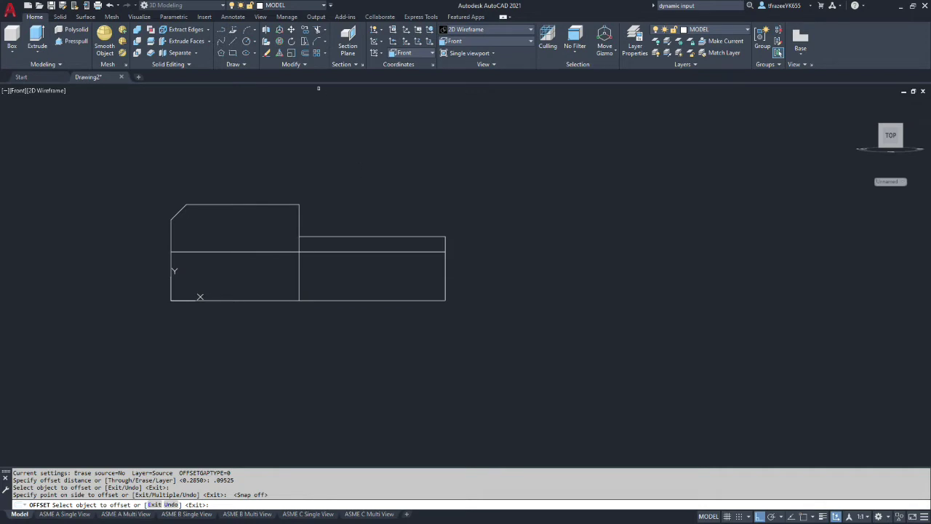
Repeat the 0.0953 offset to add a copy below the bottom edge.
{"action": "left_click", "coordinate": [303, 52]}
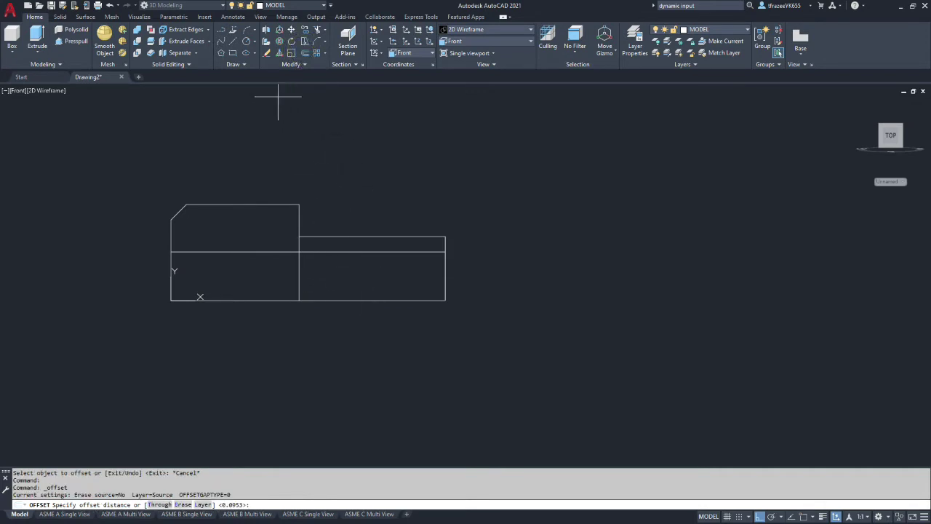
{"action": "key", "text": "Return"}
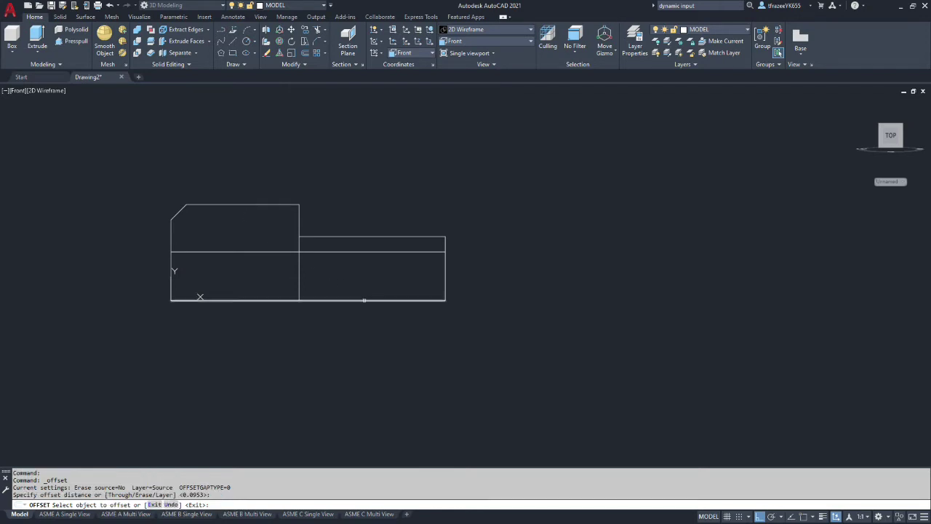
{"action": "left_click", "coordinate": [363, 300]}
{"action": "left_click", "coordinate": [359, 319]}
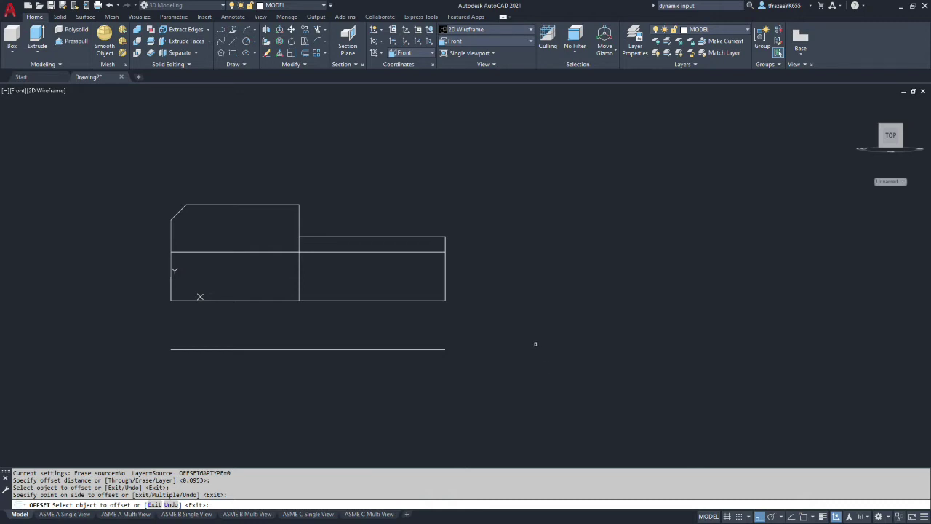
Draw two 0.1-radius circles, one at the shank's end and one on the lower line.
{"action": "left_click", "coordinate": [255, 42]}
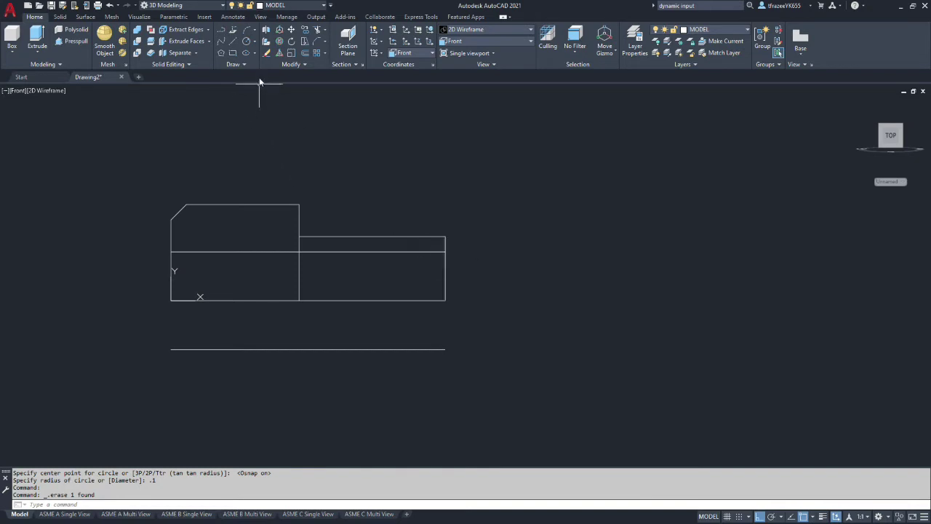
{"action": "left_click", "coordinate": [245, 41]}
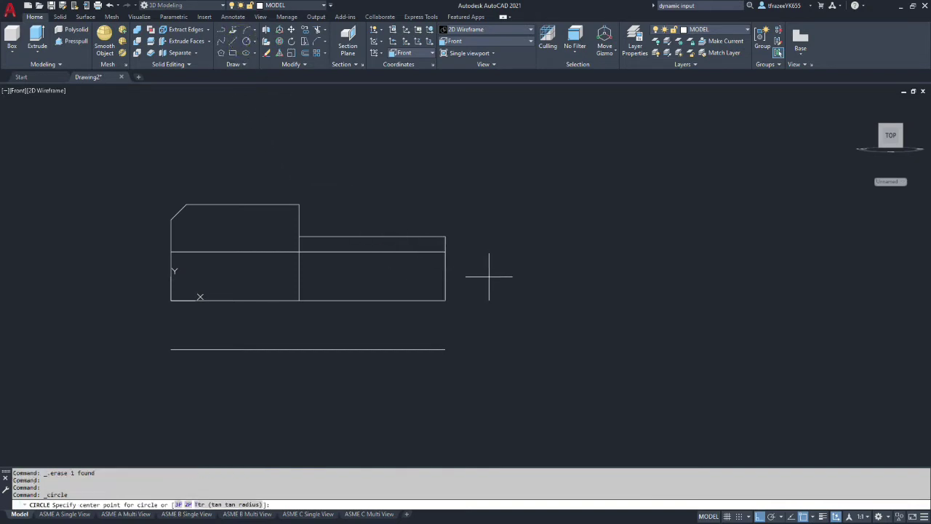
{"action": "left_click", "coordinate": [445, 252]}
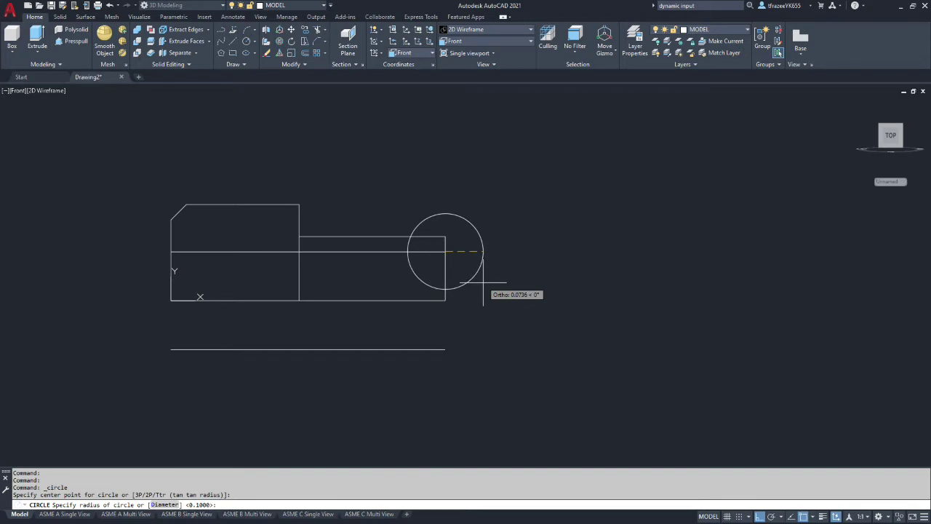
{"action": "key", "text": "Return"}
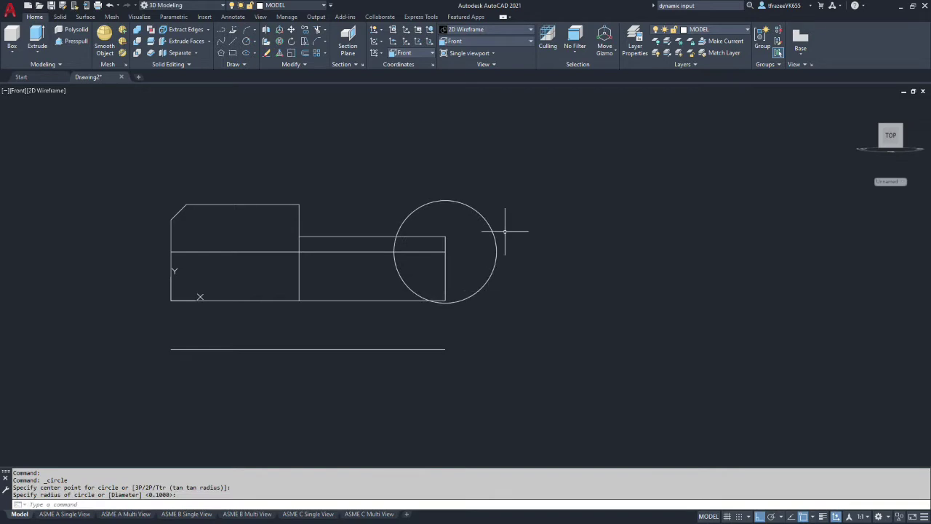
{"action": "left_click", "coordinate": [248, 42]}
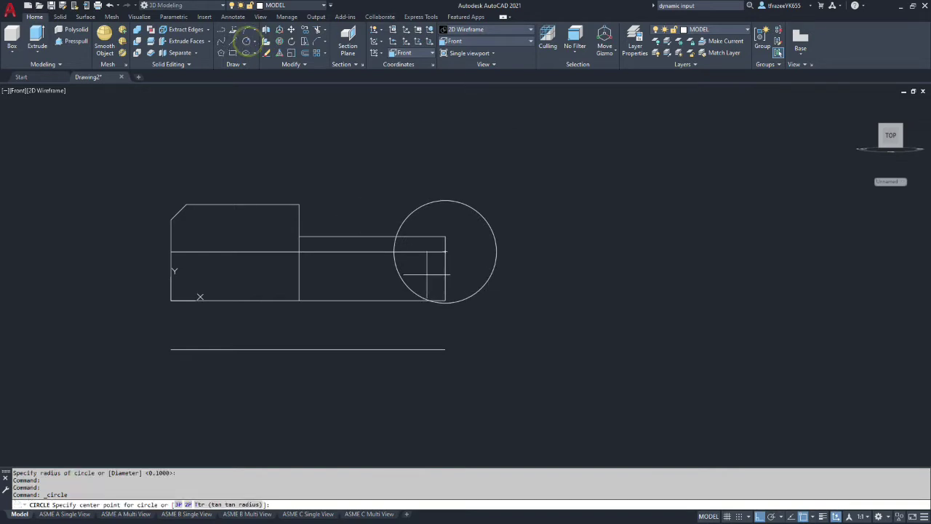
{"action": "left_click", "coordinate": [445, 349]}
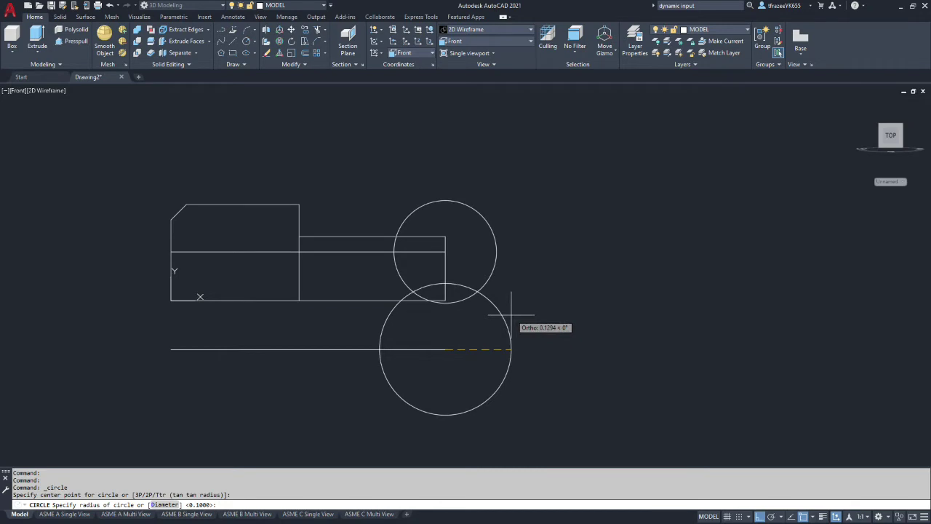
{"action": "key", "text": "Return"}
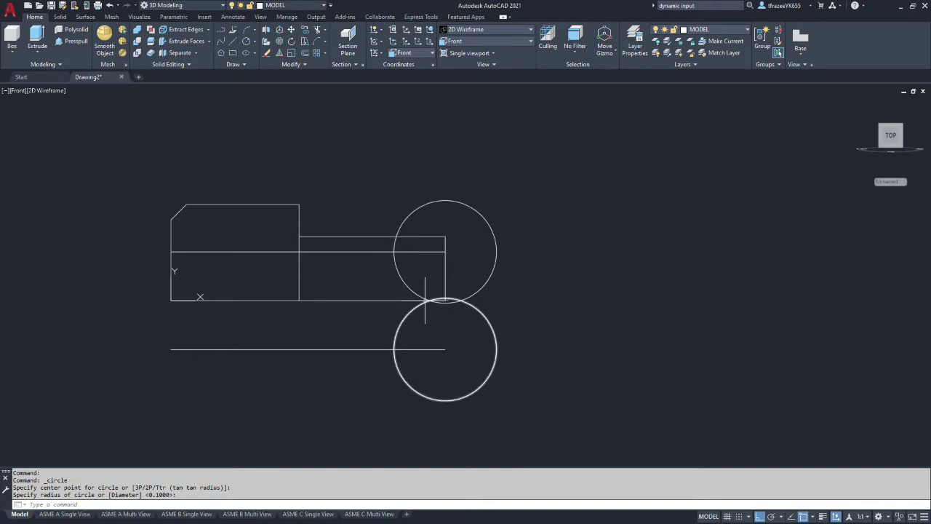
Add a third 0.1-radius circle centred where the two circles touch.
{"action": "left_click", "coordinate": [246, 42]}
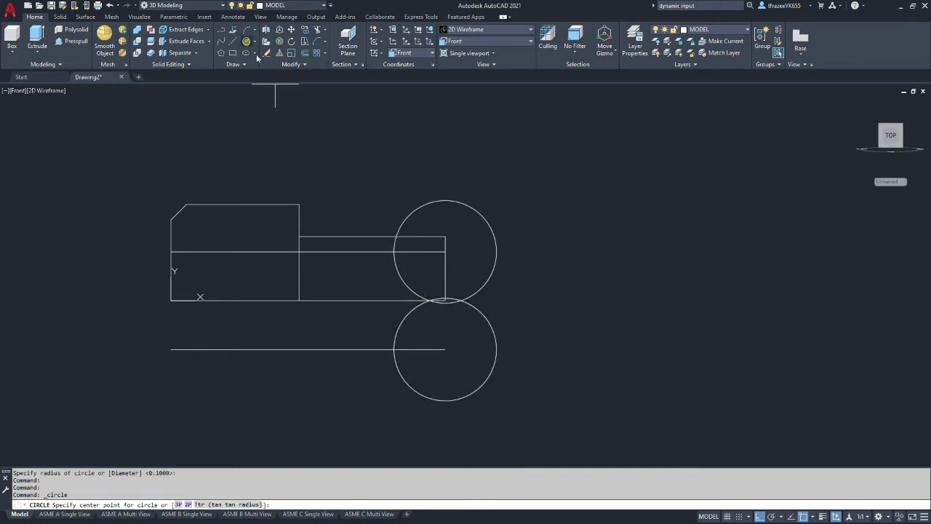
{"action": "left_click", "coordinate": [430, 302]}
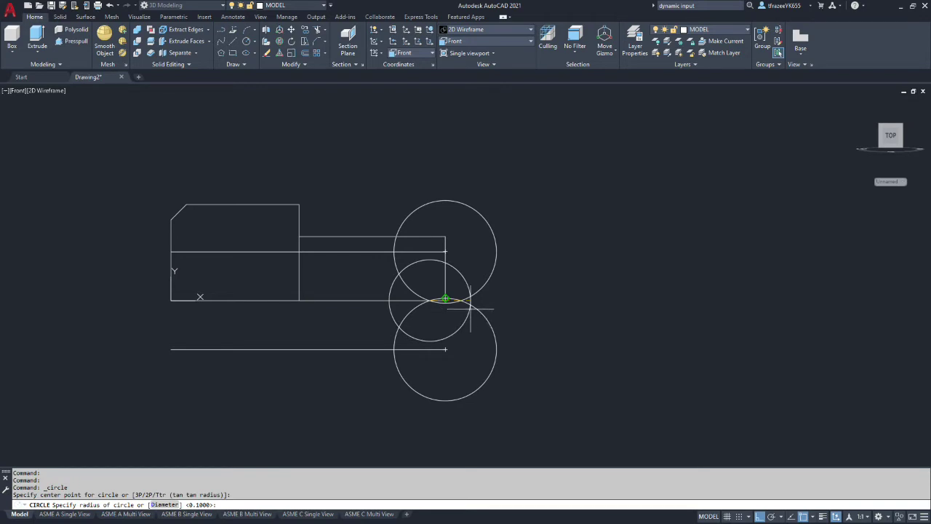
{"action": "type", "text": ".1"}
{"action": "key", "text": "Return"}
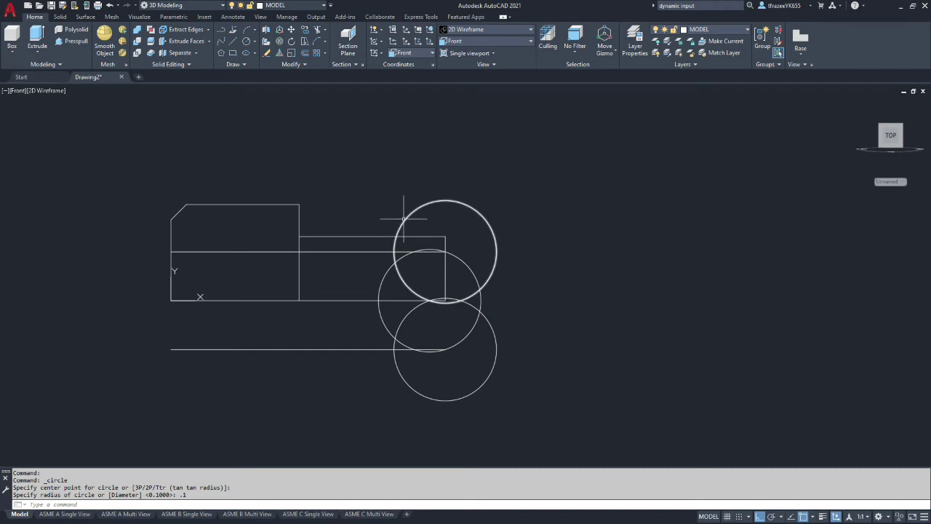
{"action": "scroll", "coordinate": [445, 259], "scroll_direction": "up", "scroll_amount": 8}
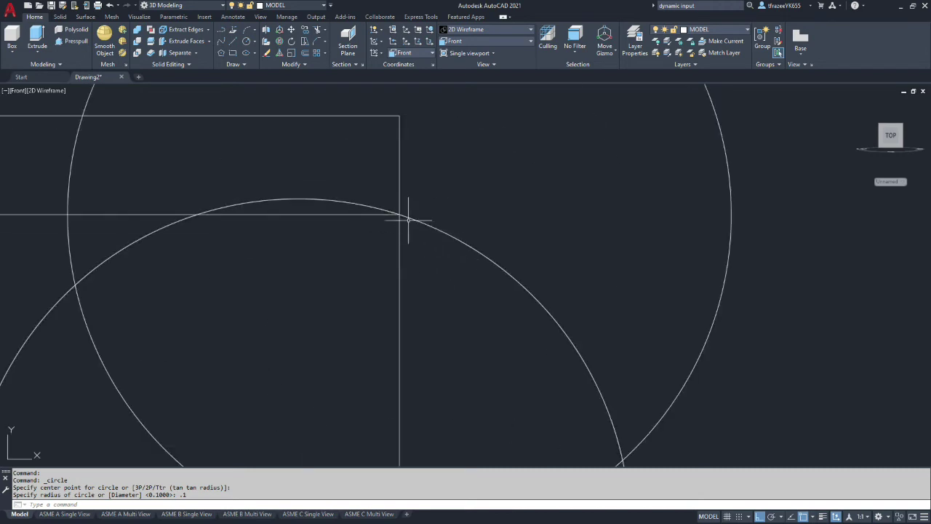
{"action": "scroll", "coordinate": [428, 238], "scroll_direction": "down", "scroll_amount": 6}
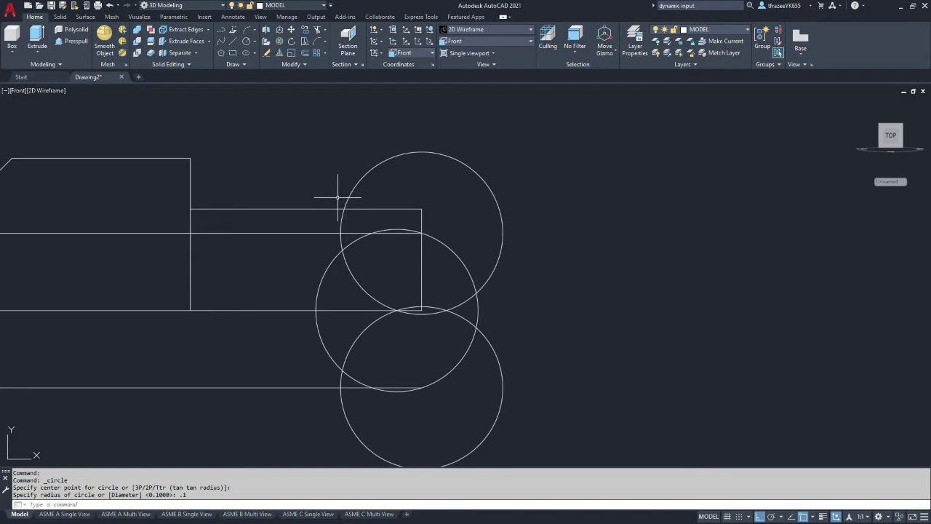
{"action": "key", "text": "Escape"}
Erase the top circle, the lower circle and the long bottom horizontal line.
{"action": "left_click", "coordinate": [385, 158]}
{"action": "key", "text": "Delete"}
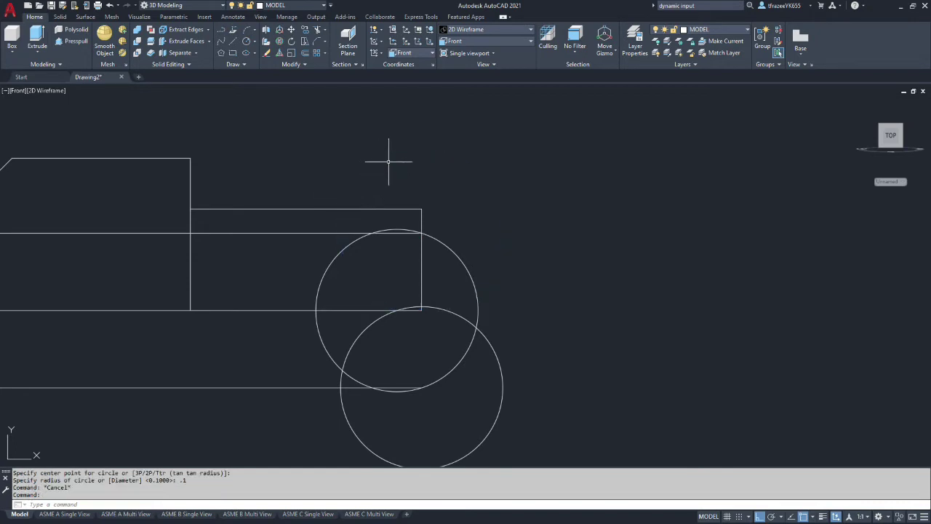
{"action": "left_click", "coordinate": [496, 355]}
{"action": "key", "text": "Delete"}
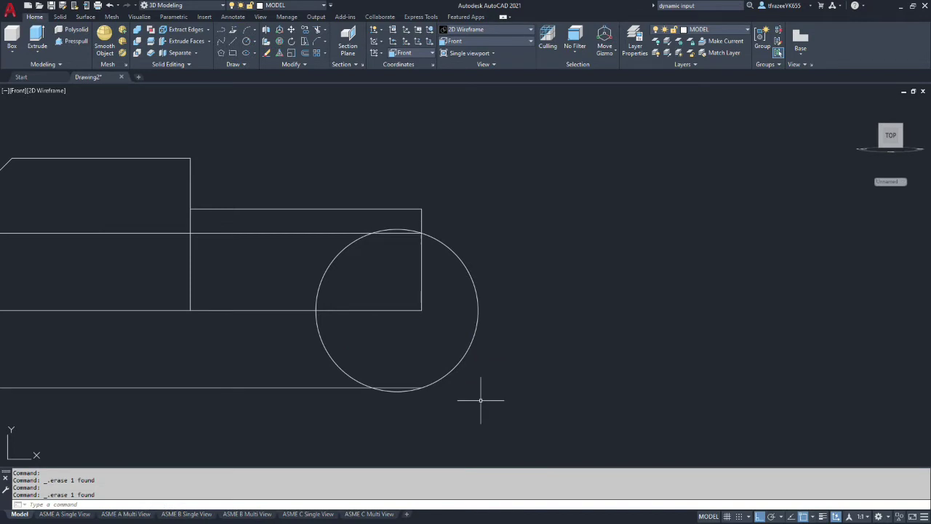
{"action": "left_click", "coordinate": [272, 386]}
{"action": "key", "text": "Delete"}
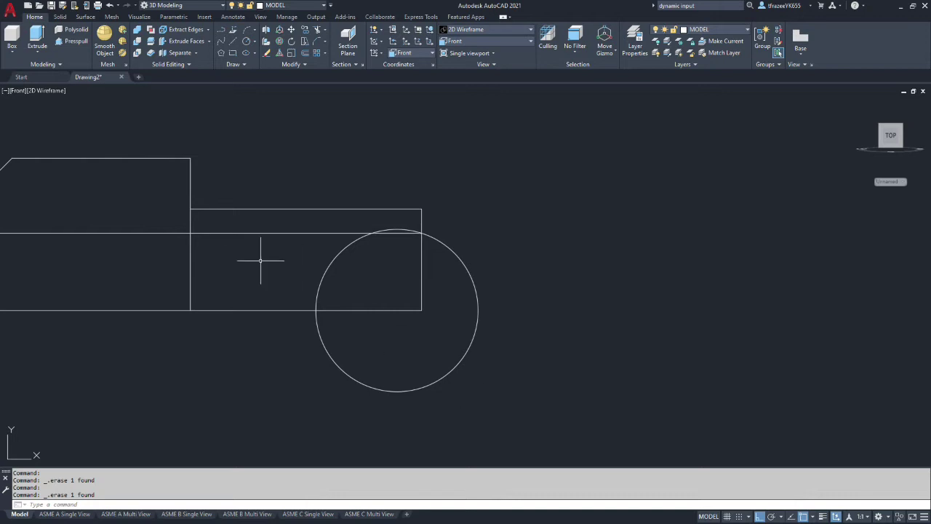
Trim the short vertical segment, the line inside the circle and the arc inside the rectangle.
{"action": "left_click", "coordinate": [318, 32]}
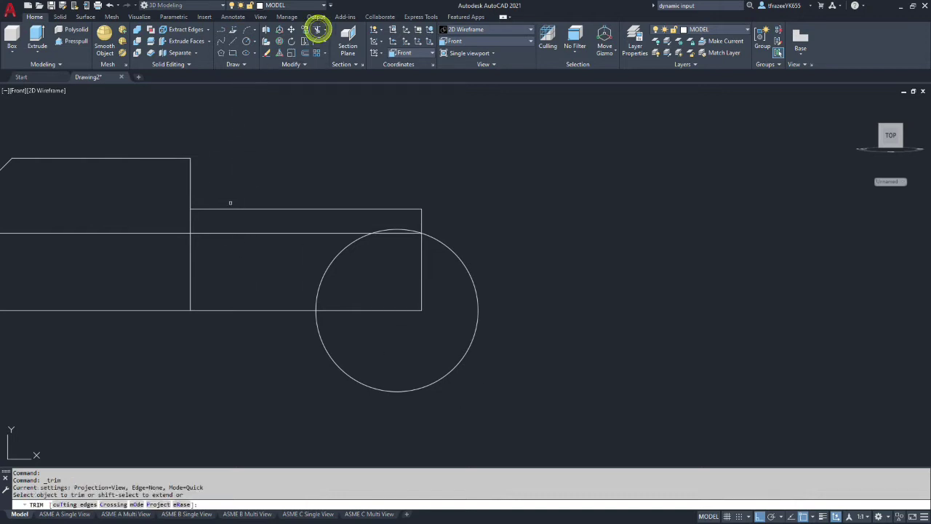
{"action": "left_click", "coordinate": [190, 252]}
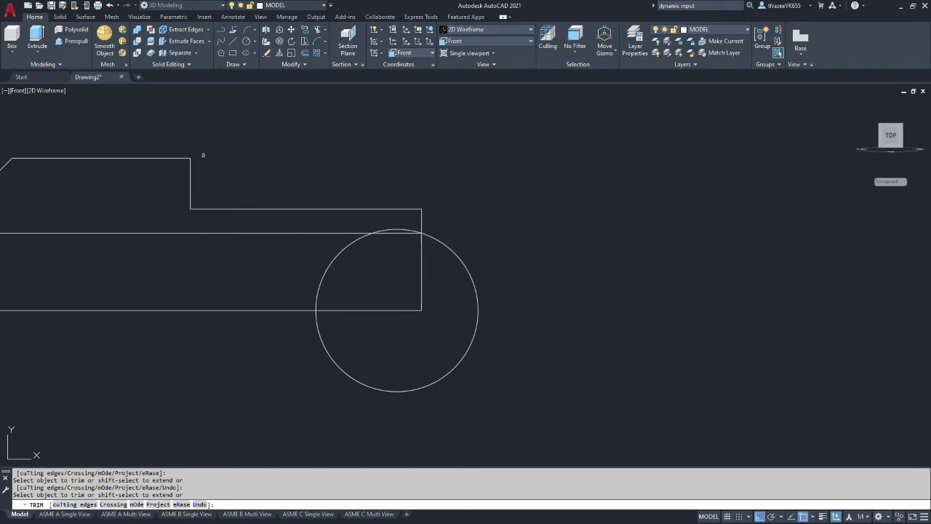
{"action": "left_click", "coordinate": [397, 233]}
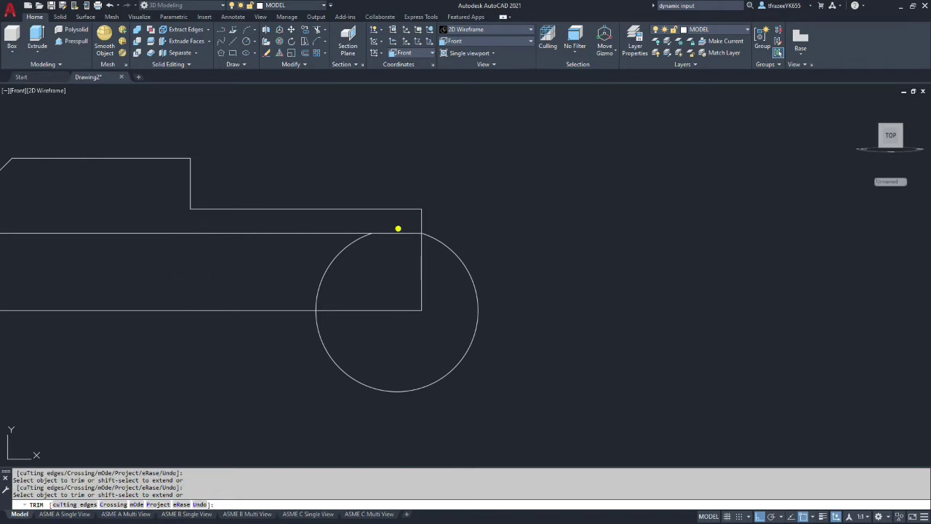
{"action": "left_click", "coordinate": [349, 243]}
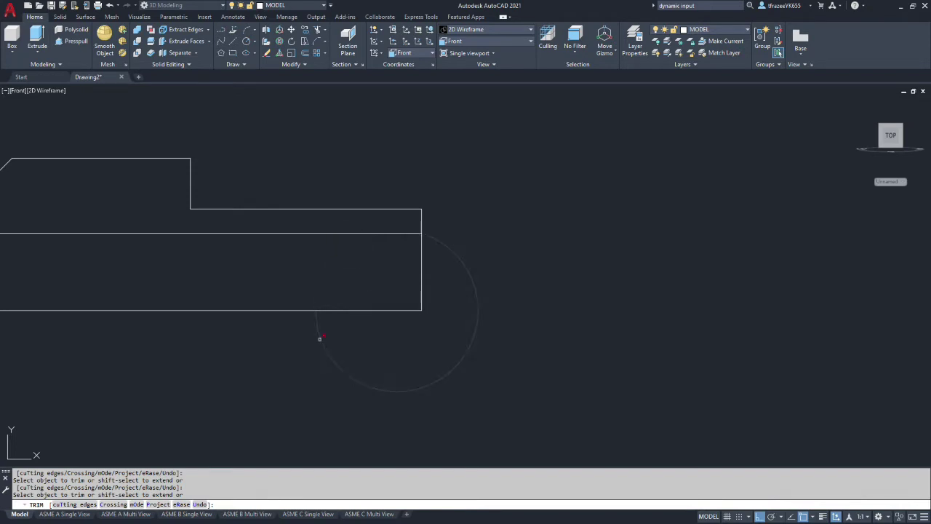
Draw a line right from the circle centre and trim to leave a quarter-round arc.
{"action": "left_click", "coordinate": [231, 40]}
{"action": "left_click", "coordinate": [422, 310]}
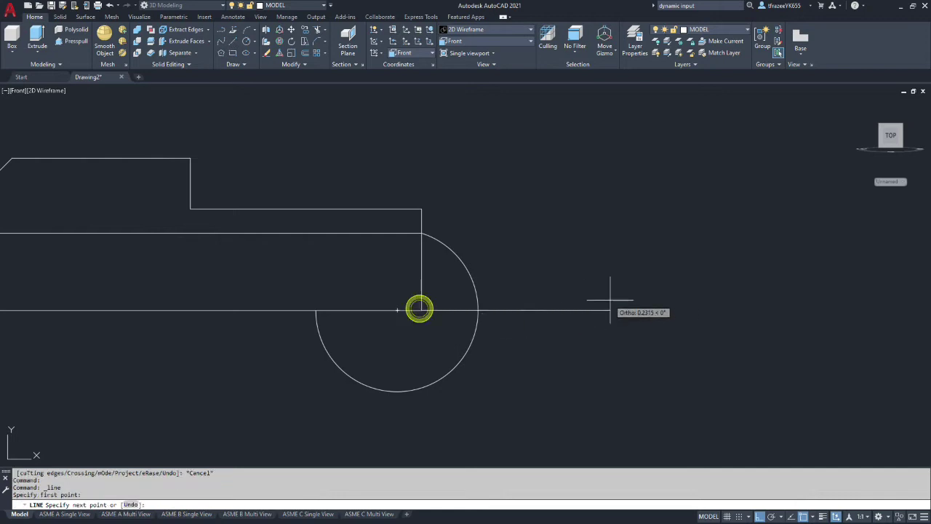
{"action": "left_click", "coordinate": [609, 310]}
{"action": "key", "text": "Escape"}
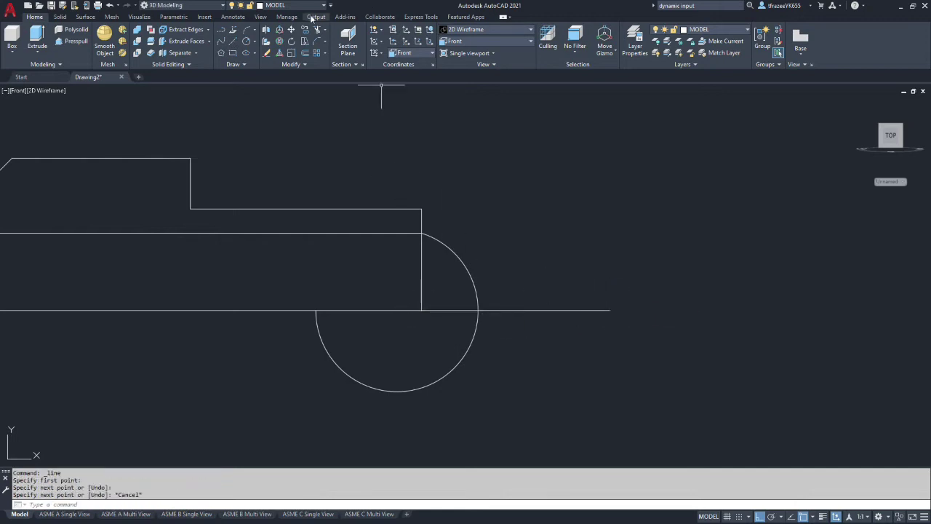
{"action": "left_click", "coordinate": [318, 29]}
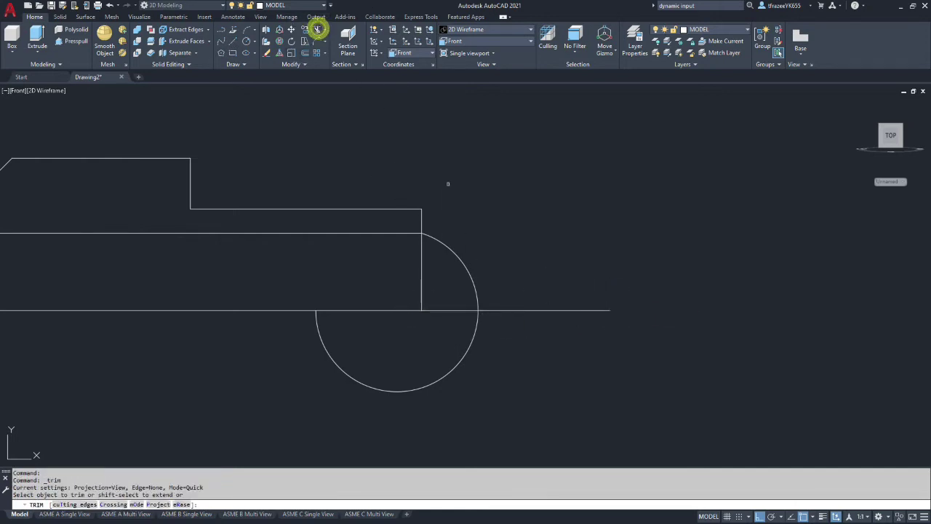
{"action": "left_click", "coordinate": [473, 334]}
{"action": "left_click", "coordinate": [512, 311]}
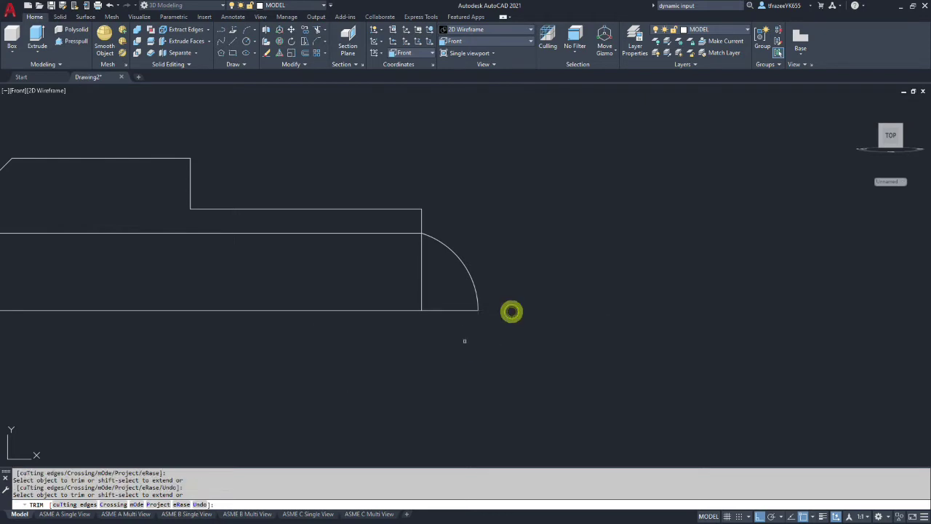
{"action": "left_click", "coordinate": [422, 258]}
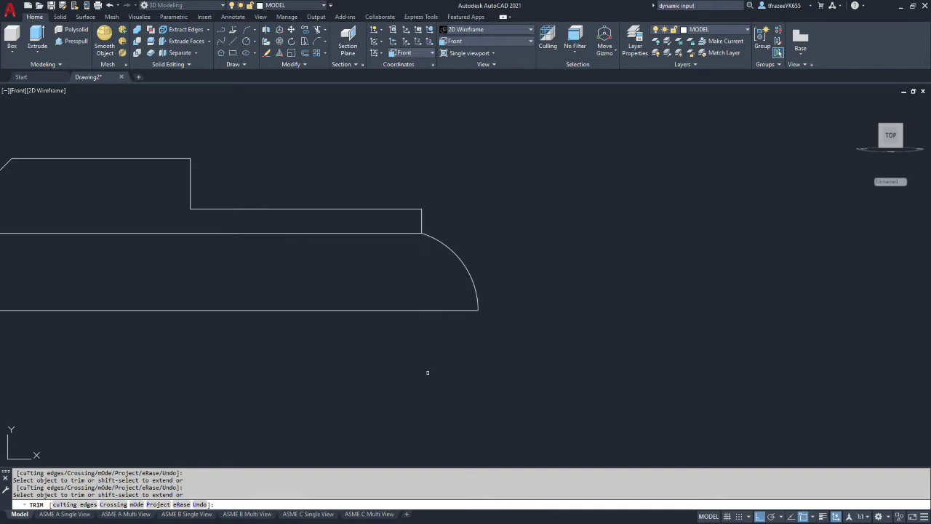
{"action": "scroll", "coordinate": [235, 257], "scroll_direction": "down", "scroll_amount": 4}
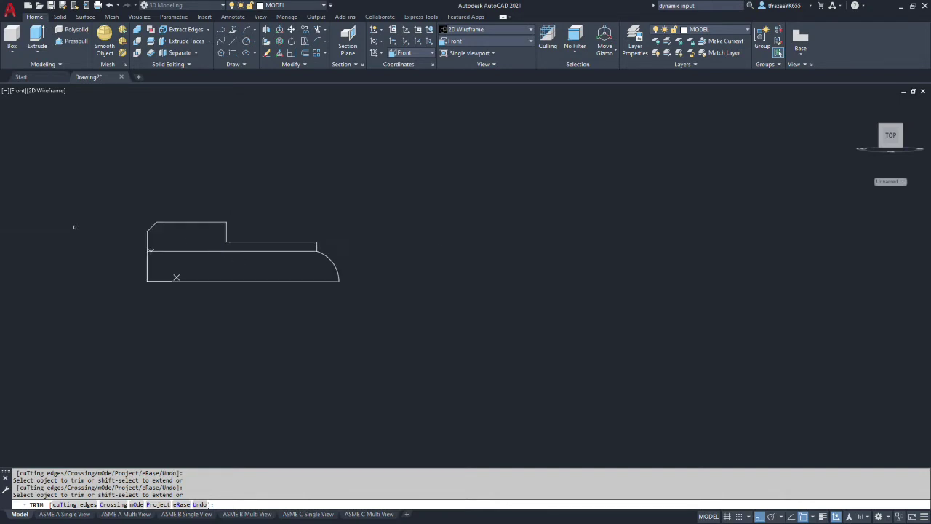
Move the inner horizontal line onto the CONST layer and turn CONST off.
{"action": "scroll", "coordinate": [74, 227], "scroll_direction": "up", "scroll_amount": 6}
{"action": "scroll", "coordinate": [437, 277], "scroll_direction": "down", "scroll_amount": 4}
{"action": "scroll", "coordinate": [702, 326], "scroll_direction": "up", "scroll_amount": 2}
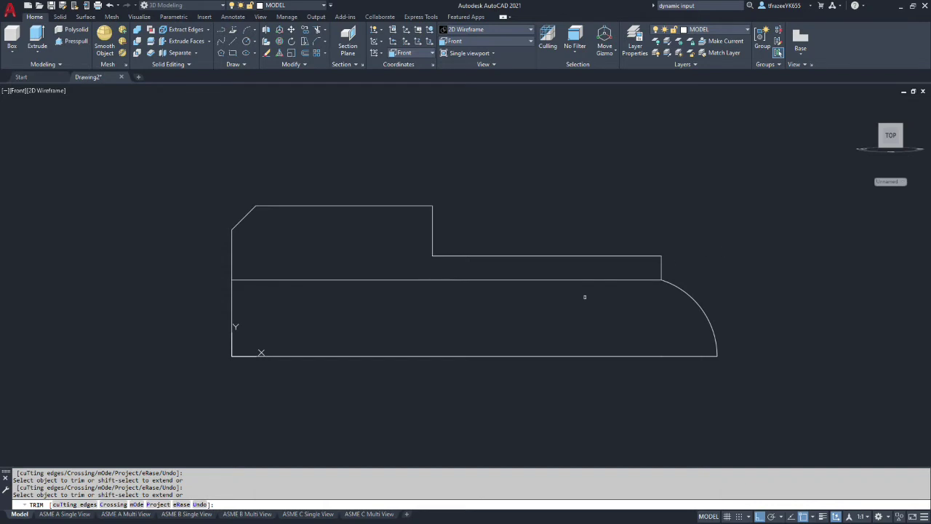
{"action": "key", "text": "Escape"}
{"action": "left_click", "coordinate": [555, 280]}
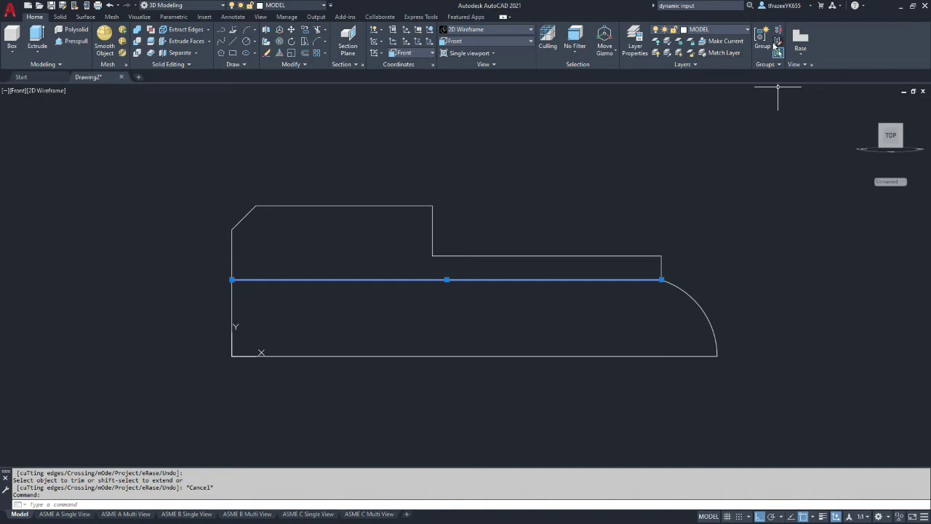
{"action": "left_click", "coordinate": [747, 31]}
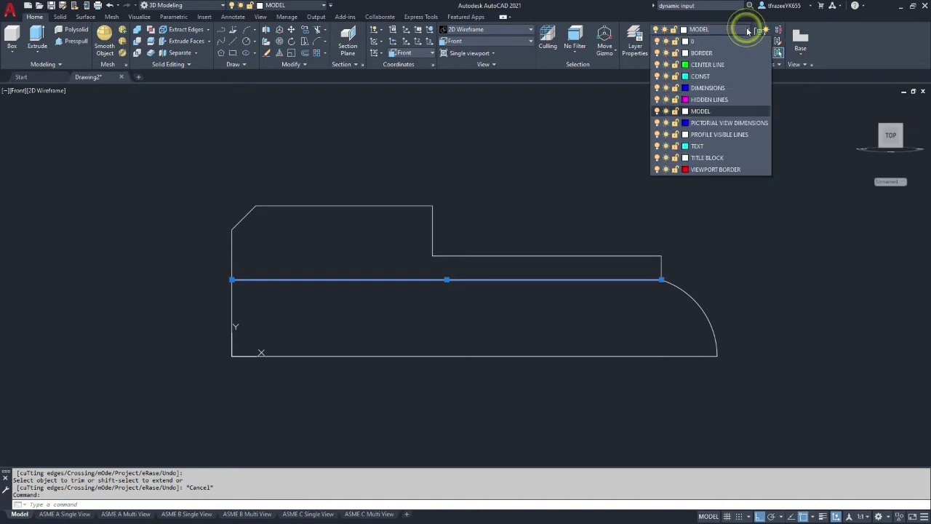
{"action": "left_click", "coordinate": [699, 76]}
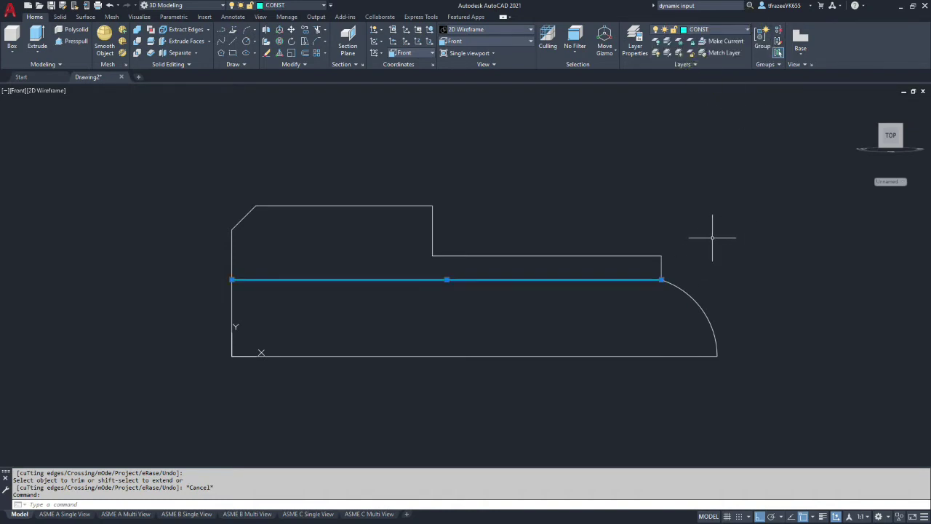
{"action": "key", "text": "Escape"}
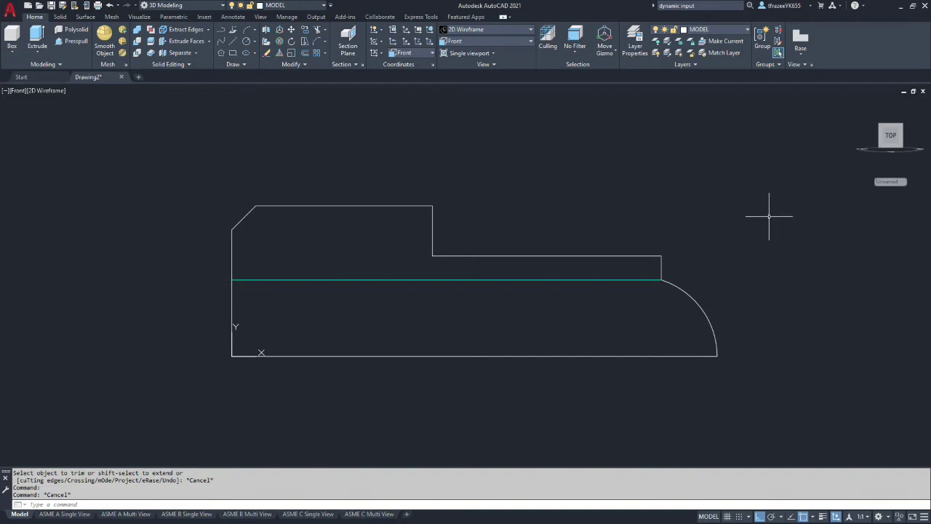
{"action": "left_click", "coordinate": [747, 30]}
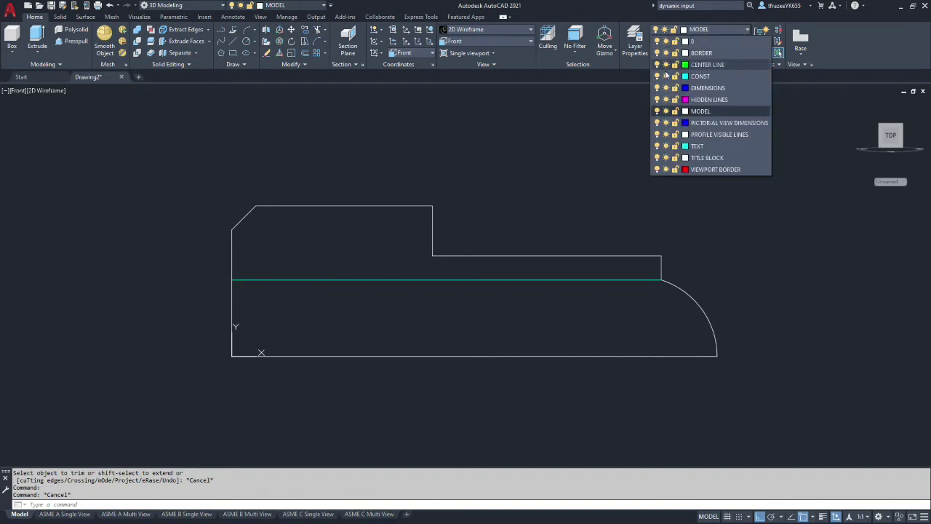
{"action": "left_click", "coordinate": [657, 76]}
{"action": "left_click", "coordinate": [574, 122]}
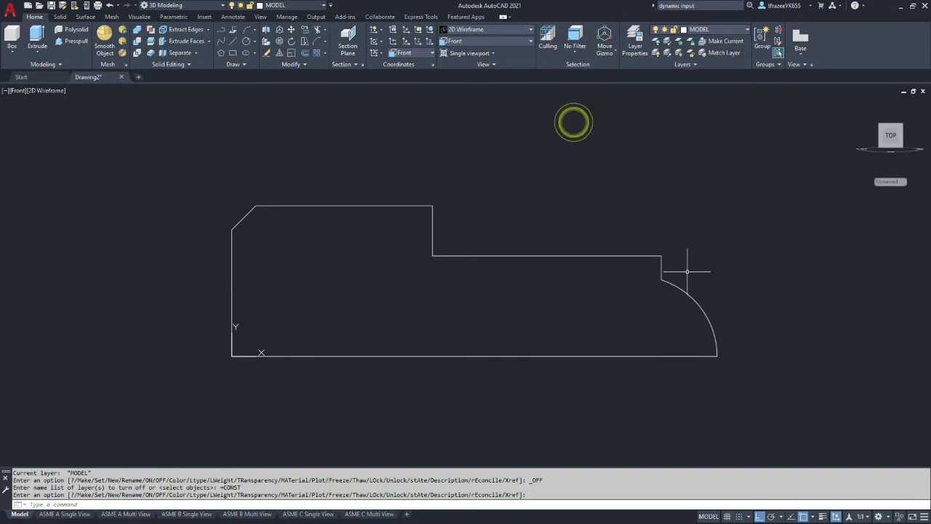
Window-select the profile and JOIN its nine pieces into one polyline.
{"action": "left_click", "coordinate": [820, 411]}
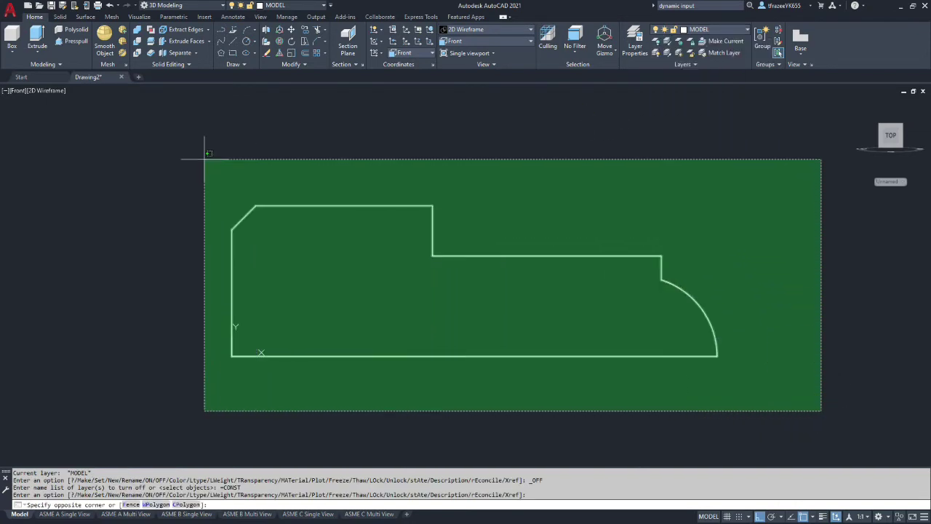
{"action": "left_click", "coordinate": [204, 159]}
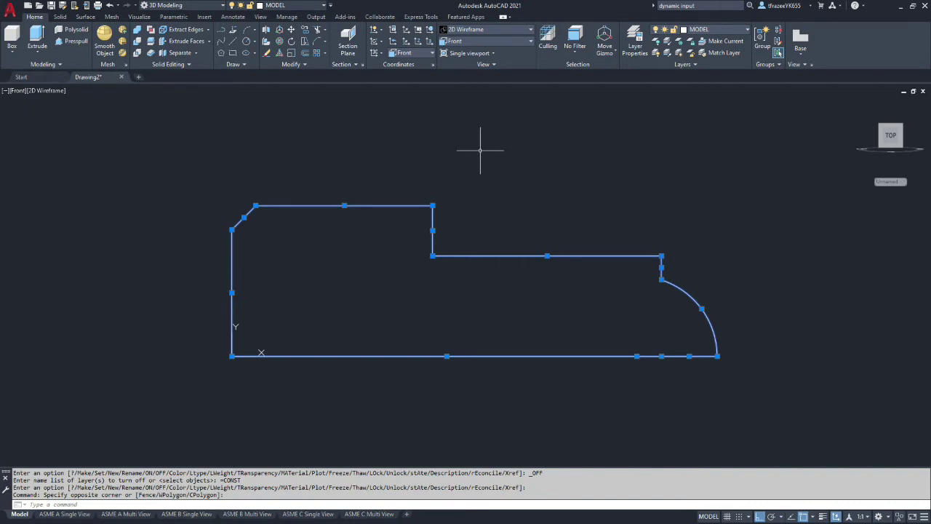
{"action": "type", "text": "JOin"}
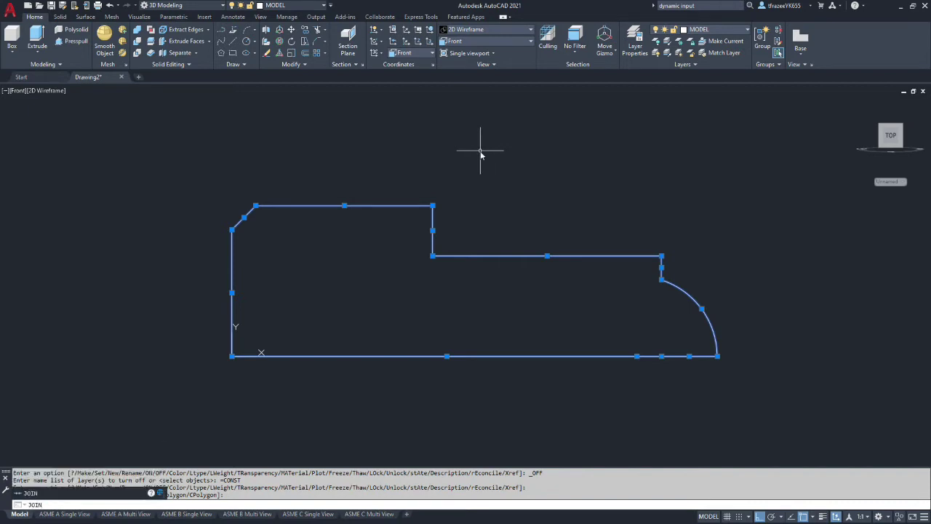
{"action": "key", "text": "Return"}
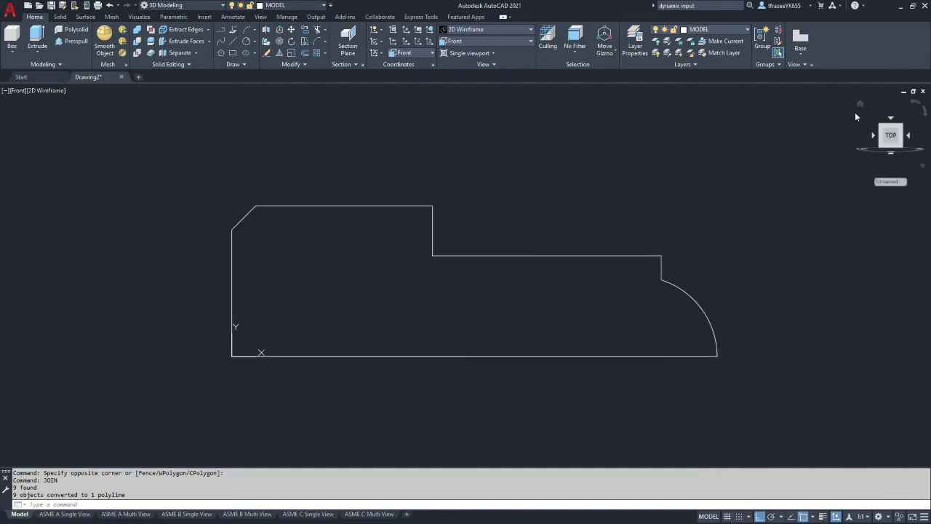
From the isometric home view, revolve the profile polyline 360° about the X axis.
{"action": "left_click", "coordinate": [855, 107]}
{"action": "left_click", "coordinate": [860, 105]}
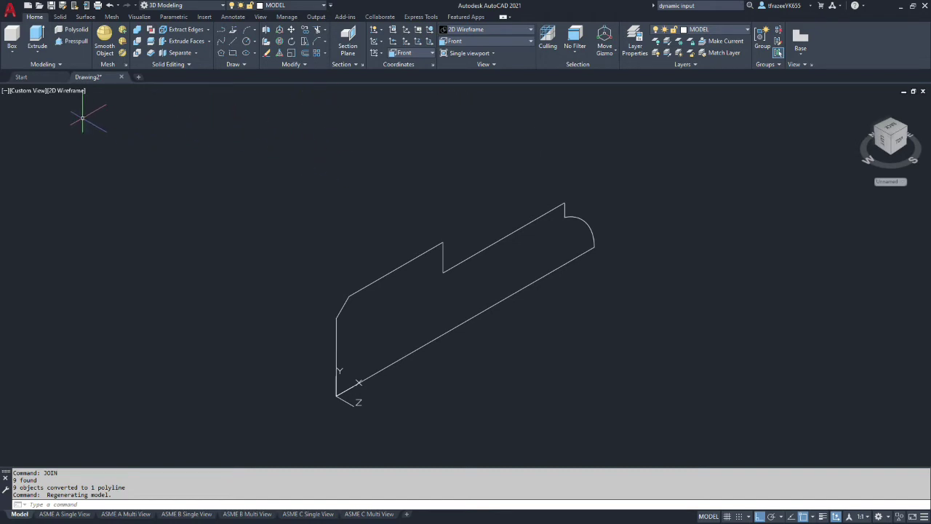
{"action": "left_click", "coordinate": [38, 55]}
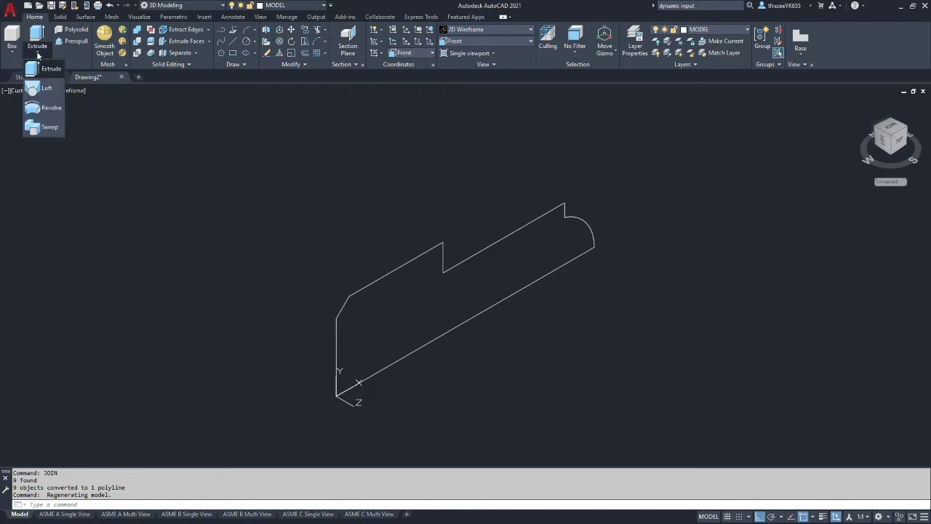
{"action": "left_click", "coordinate": [35, 109]}
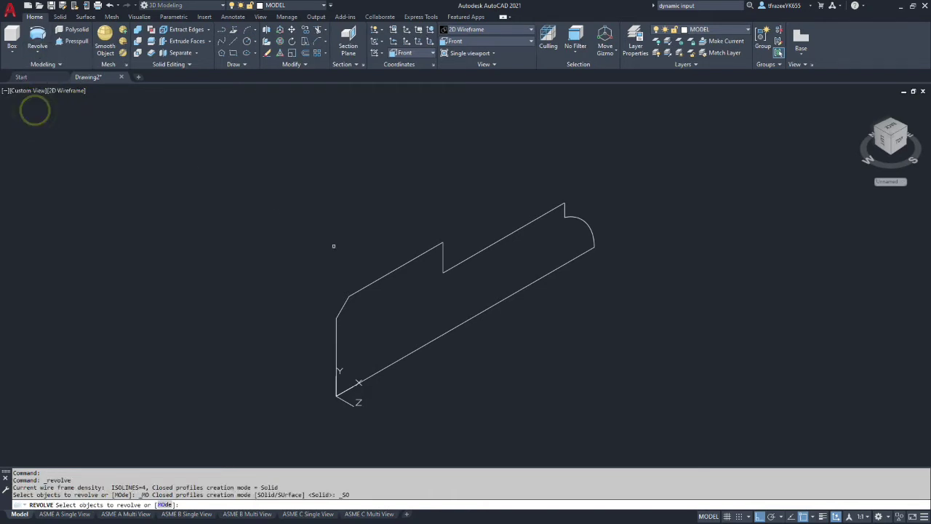
{"action": "left_click", "coordinate": [400, 266]}
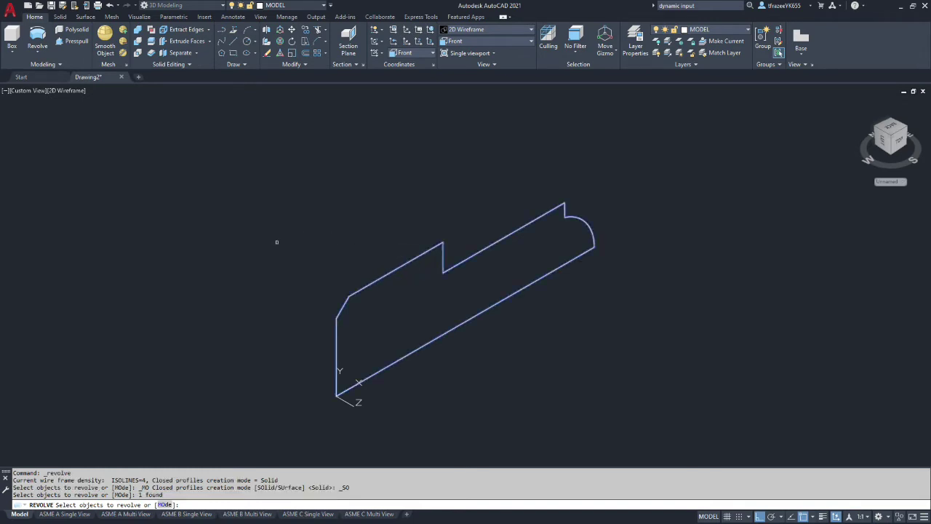
{"action": "key", "text": "Return"}
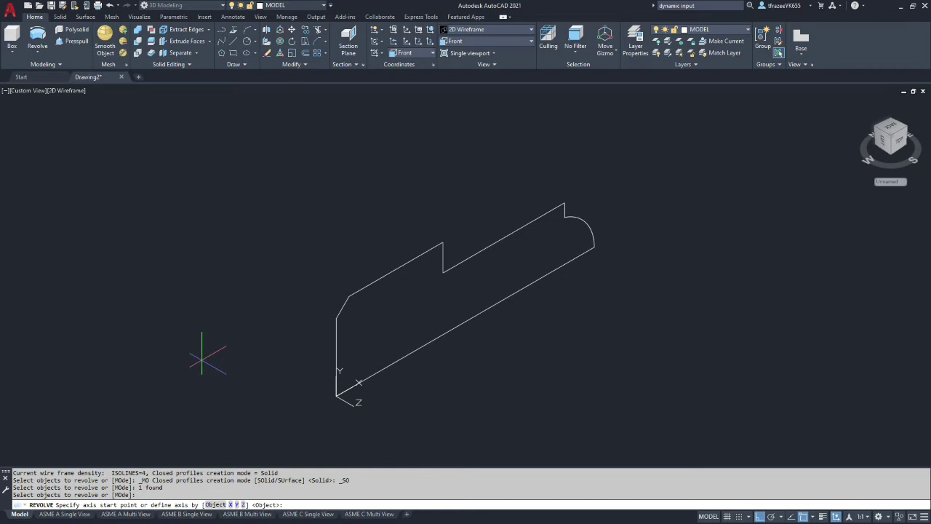
{"action": "key", "text": "Return"}
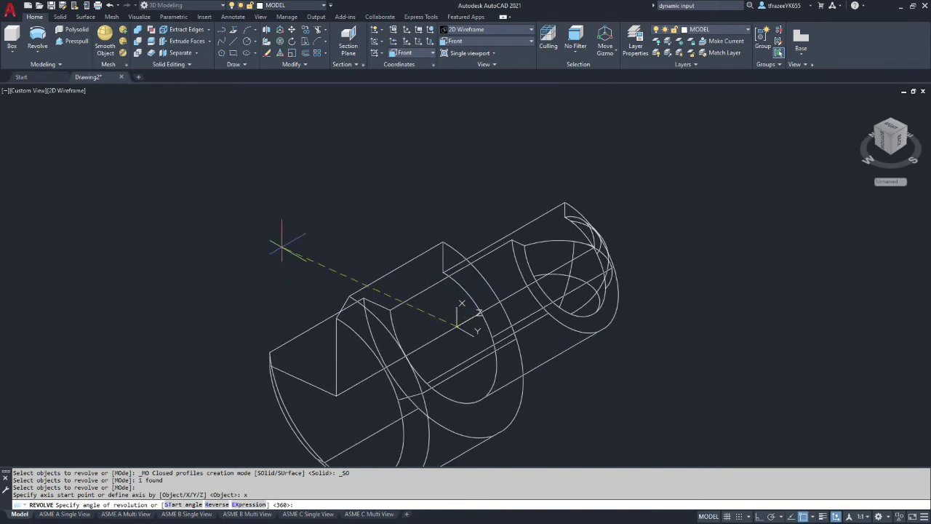
{"action": "key", "text": "Return"}
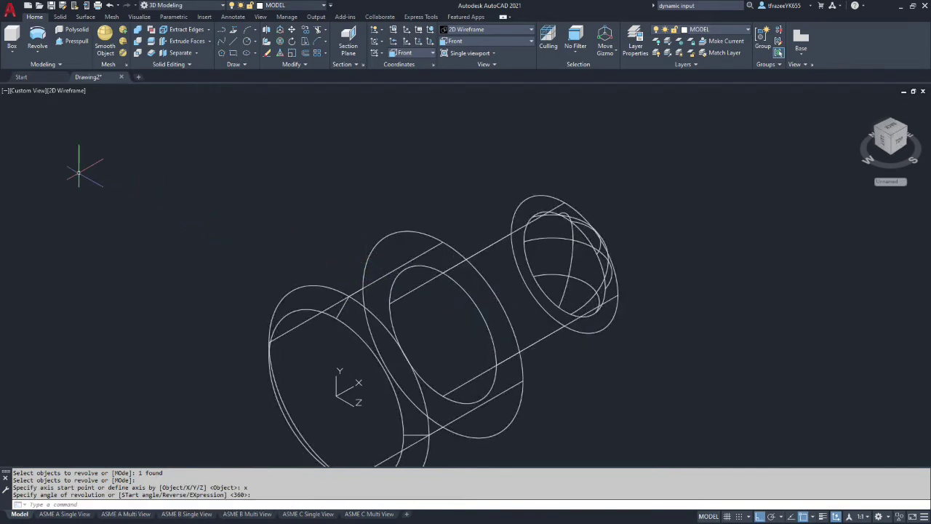
{"action": "left_click", "coordinate": [66, 90]}
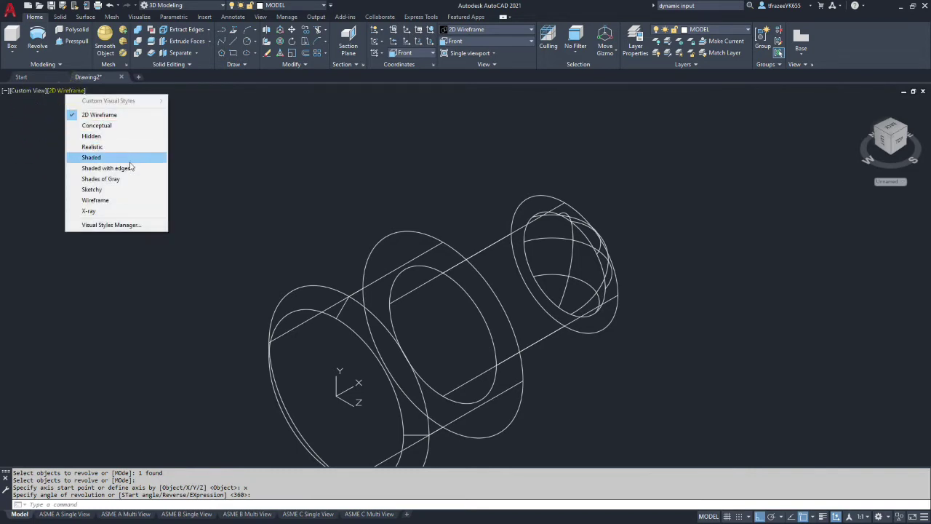
Shade the screw blank in Conceptual style and orbit it into a 3D view.
{"action": "left_click", "coordinate": [125, 127]}
{"action": "middle_click_drag", "start_coordinate": [450, 209], "coordinate": [309, 200]}
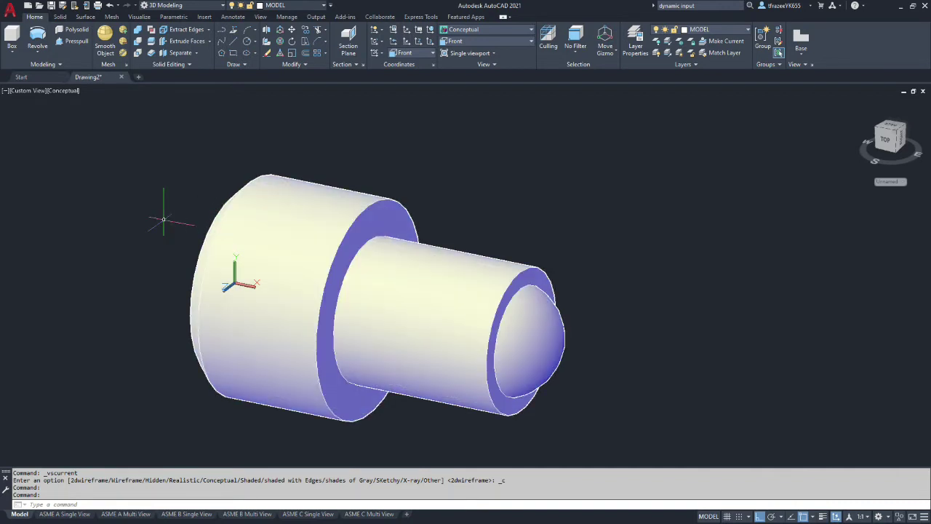
{"action": "middle_click_drag", "start_coordinate": [163, 208], "coordinate": [283, 220], "text": "shift"}
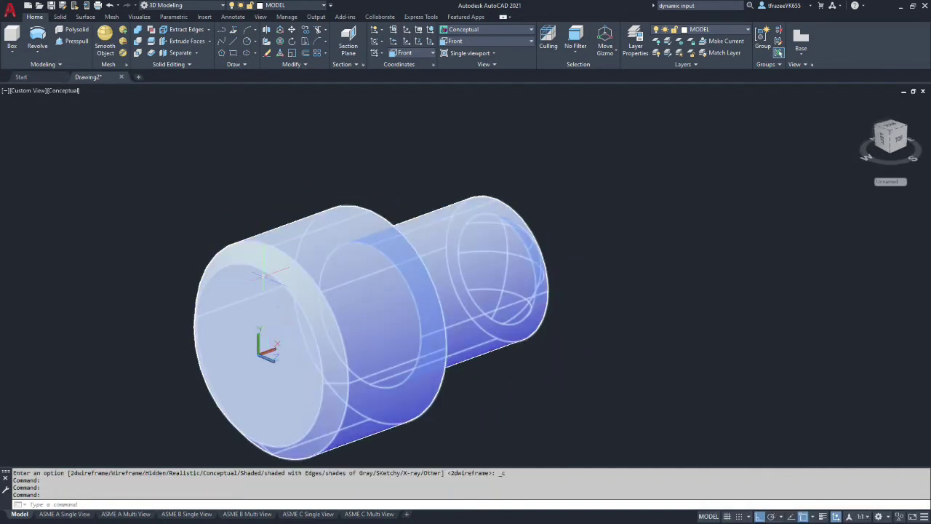
{"action": "scroll", "coordinate": [258, 298], "scroll_direction": "down", "scroll_amount": 6}
{"action": "scroll", "coordinate": [258, 291], "scroll_direction": "up", "scroll_amount": 5}
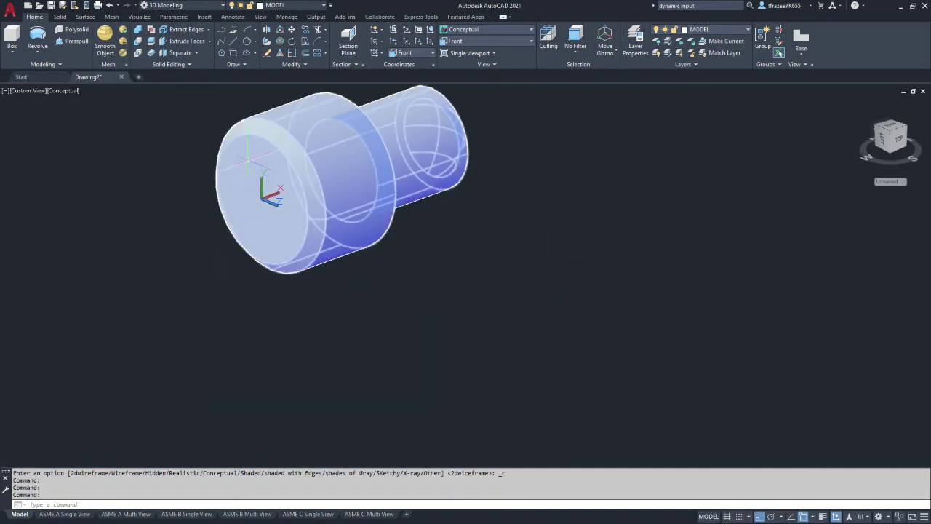
{"action": "scroll", "coordinate": [231, 134], "scroll_direction": "down", "scroll_amount": 5}
{"action": "scroll", "coordinate": [231, 135], "scroll_direction": "up", "scroll_amount": 4}
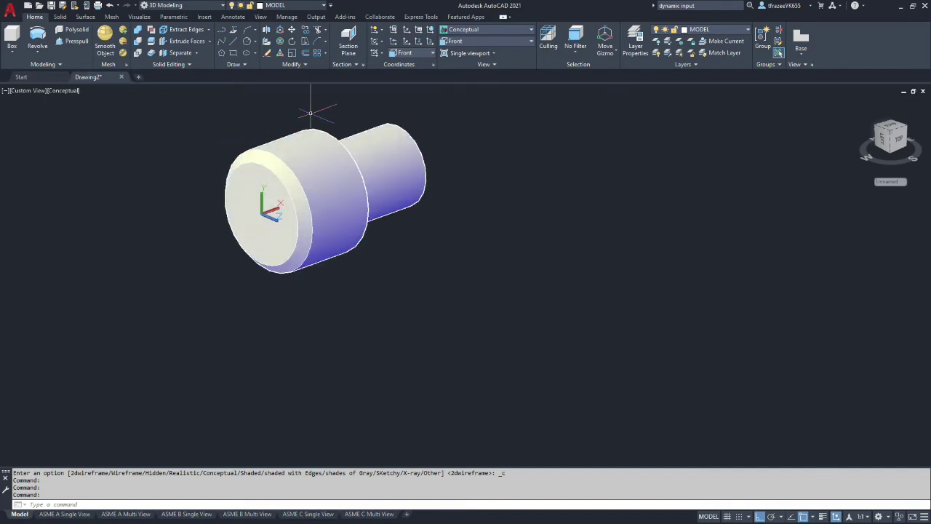
Switch to the Left preset view and orbit slightly to see the head end at an angle.
{"action": "left_click", "coordinate": [518, 42]}
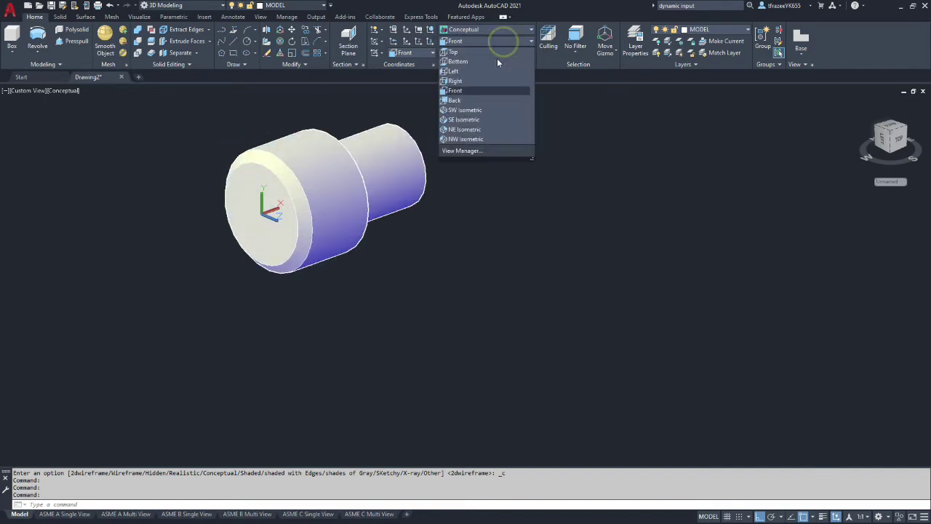
{"action": "left_click", "coordinate": [454, 70]}
{"action": "scroll", "coordinate": [487, 144], "scroll_direction": "down", "scroll_amount": 5}
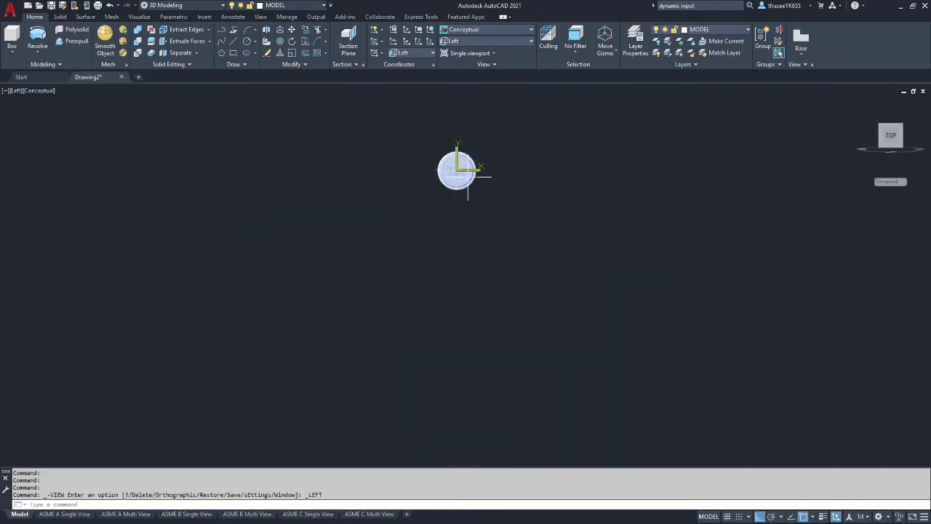
{"action": "middle_click_drag", "start_coordinate": [508, 179], "coordinate": [467, 208], "text": "shift"}
{"action": "scroll", "coordinate": [448, 178], "scroll_direction": "up", "scroll_amount": 3}
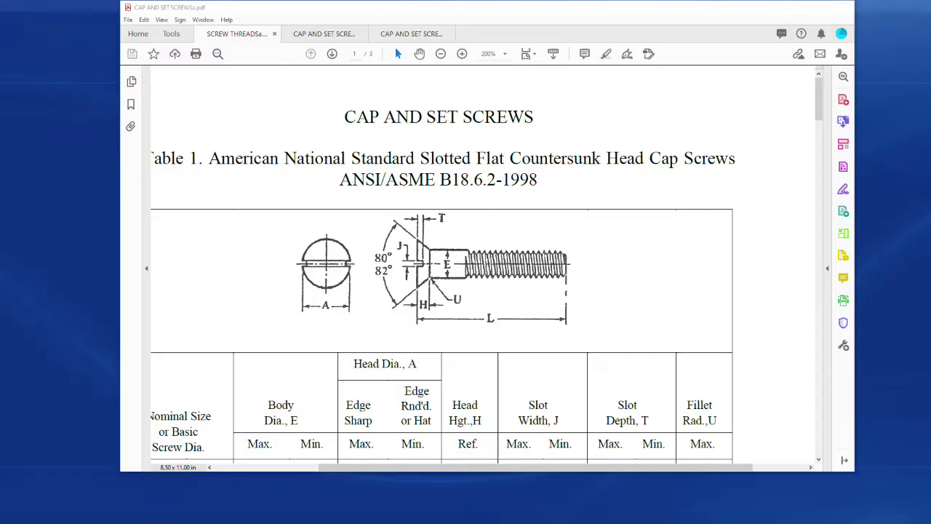
Scroll the CAP AND SET SCREWS PDF to page 2's socket head cap screw table.
{"action": "scroll", "coordinate": [366, 372], "scroll_direction": "down", "scroll_amount": 15}
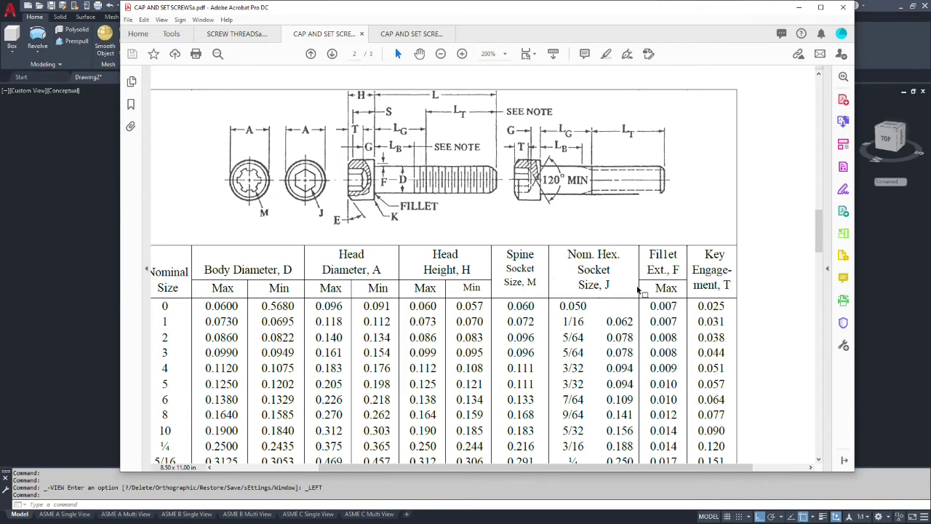
{"action": "scroll", "coordinate": [638, 289], "scroll_direction": "down", "scroll_amount": 2}
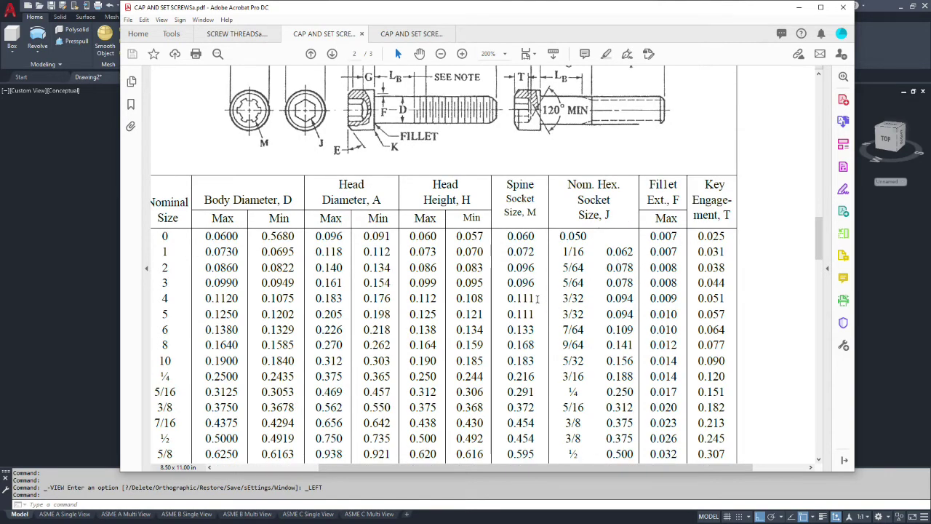
{"action": "scroll", "coordinate": [178, 369], "scroll_direction": "down", "scroll_amount": 1}
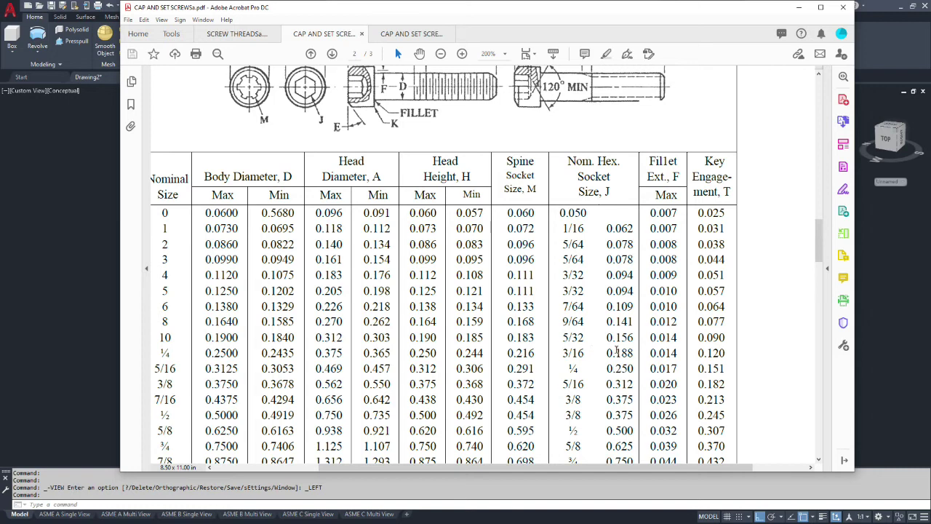
{"action": "scroll", "coordinate": [501, 353], "scroll_direction": "up", "scroll_amount": 2}
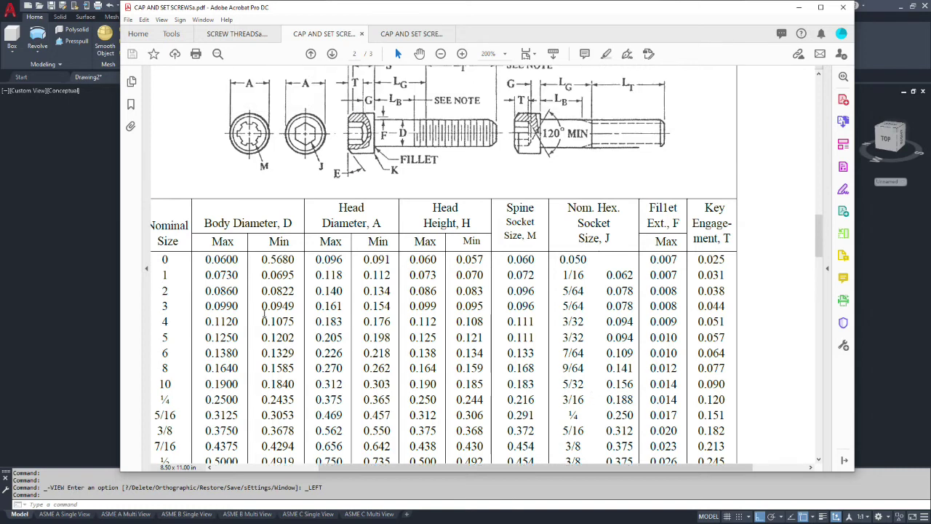
{"action": "scroll", "coordinate": [178, 306], "scroll_direction": "down", "scroll_amount": 1}
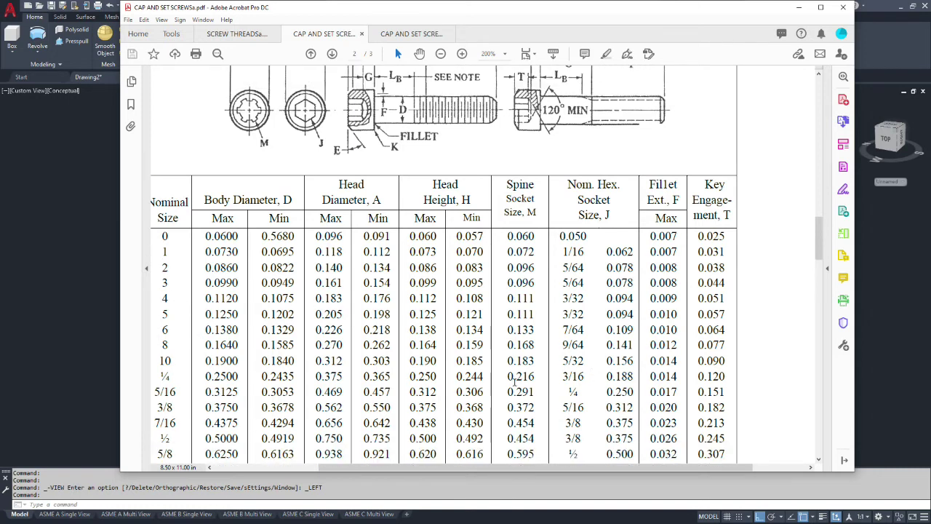
Begin a 6-sided inscribed polygon snapped to the centre of the screw head's end face.
{"action": "left_click", "coordinate": [87, 269]}
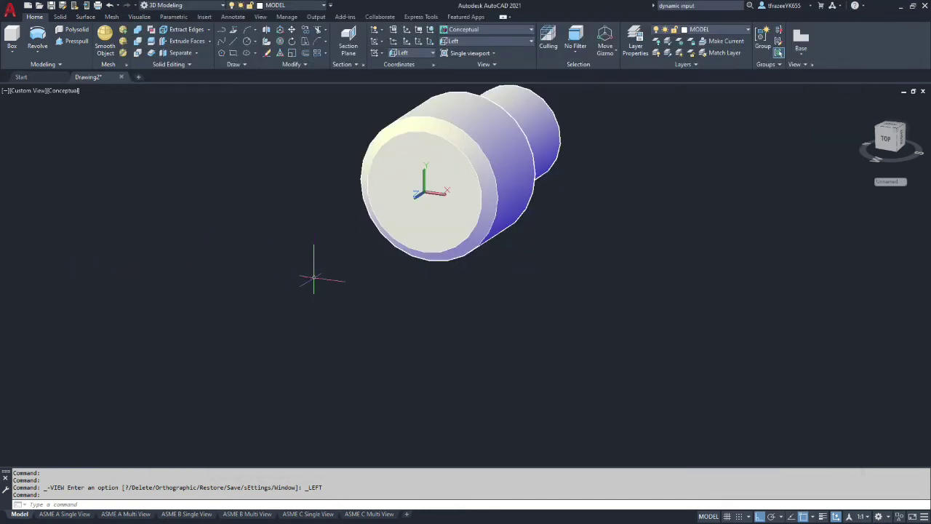
{"action": "left_click", "coordinate": [222, 53]}
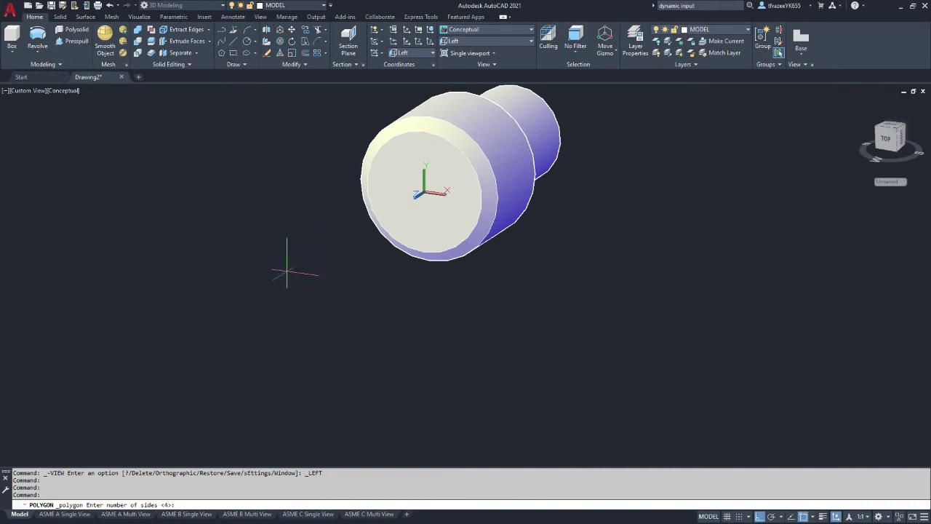
{"action": "key", "text": "Return"}
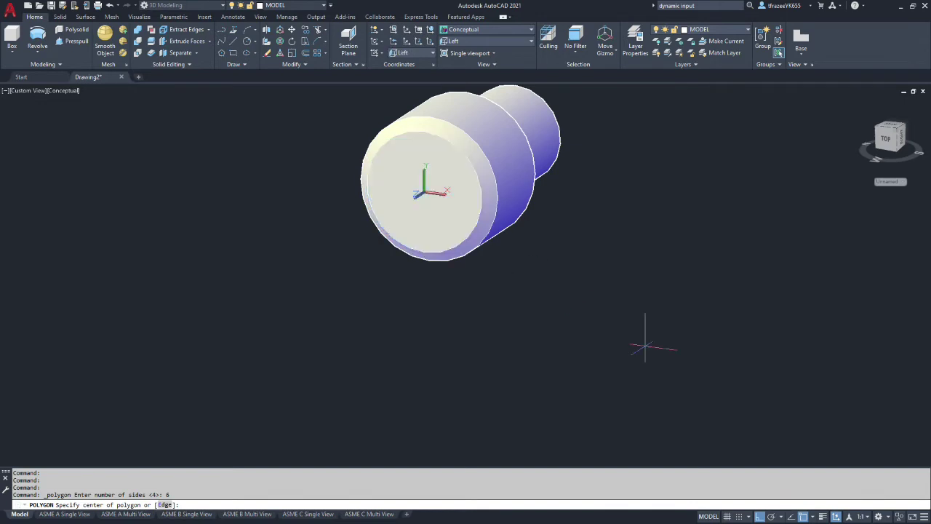
{"action": "left_click", "coordinate": [812, 518]}
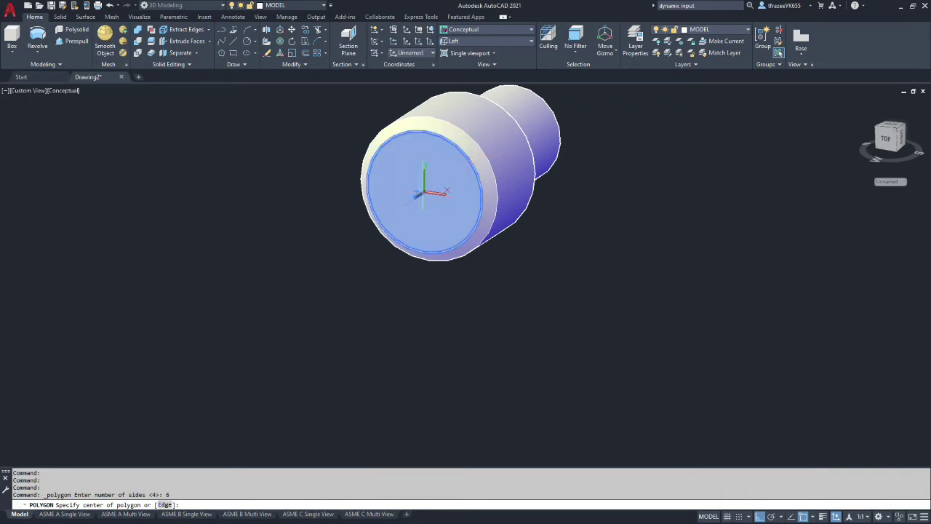
{"action": "left_click", "coordinate": [738, 516]}
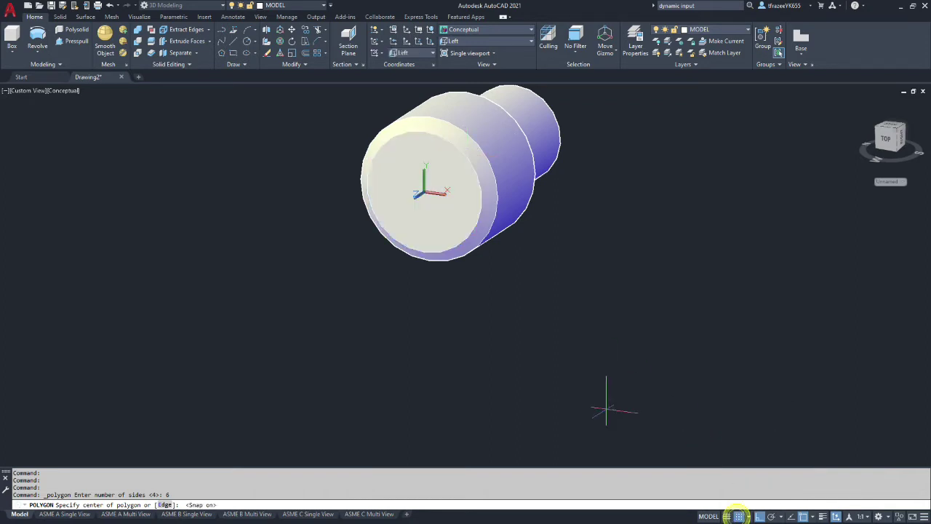
{"action": "scroll", "coordinate": [420, 171], "scroll_direction": "up", "scroll_amount": 5}
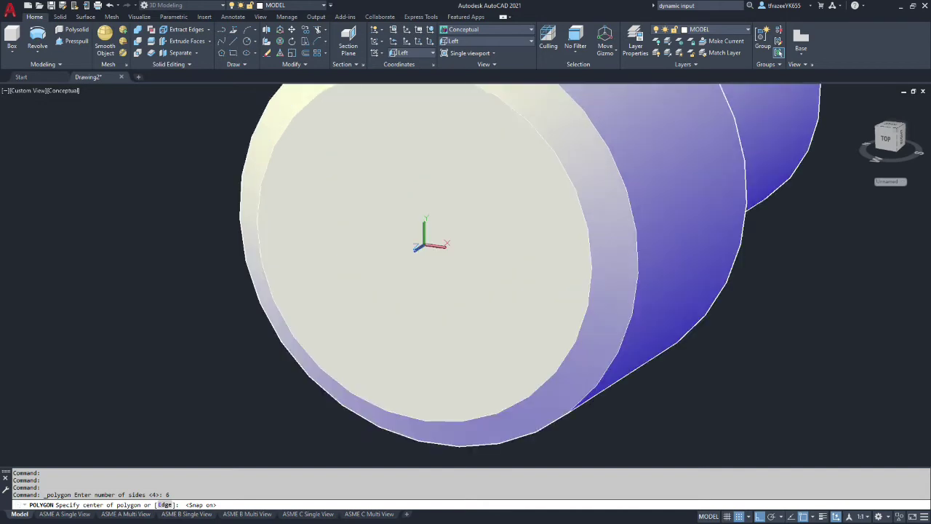
{"action": "scroll", "coordinate": [424, 349], "scroll_direction": "down", "scroll_amount": 3}
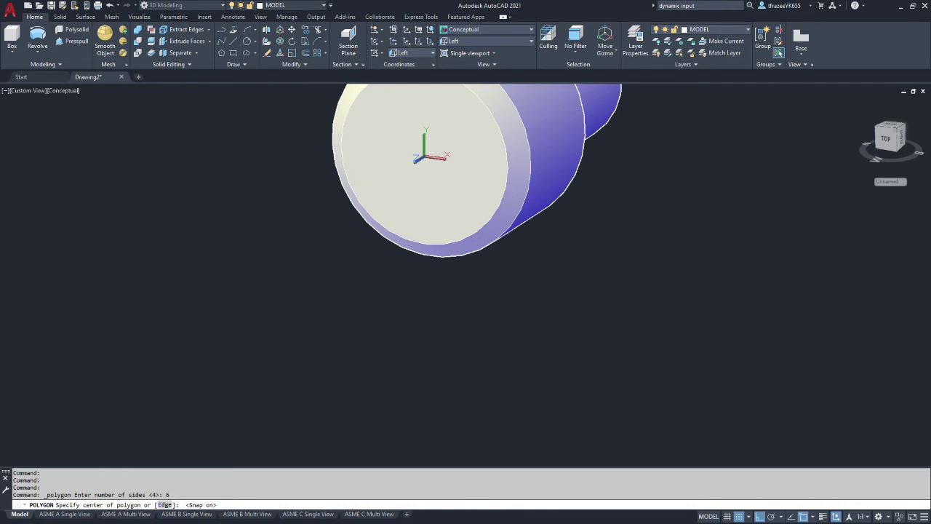
{"action": "left_click", "coordinate": [440, 134]}
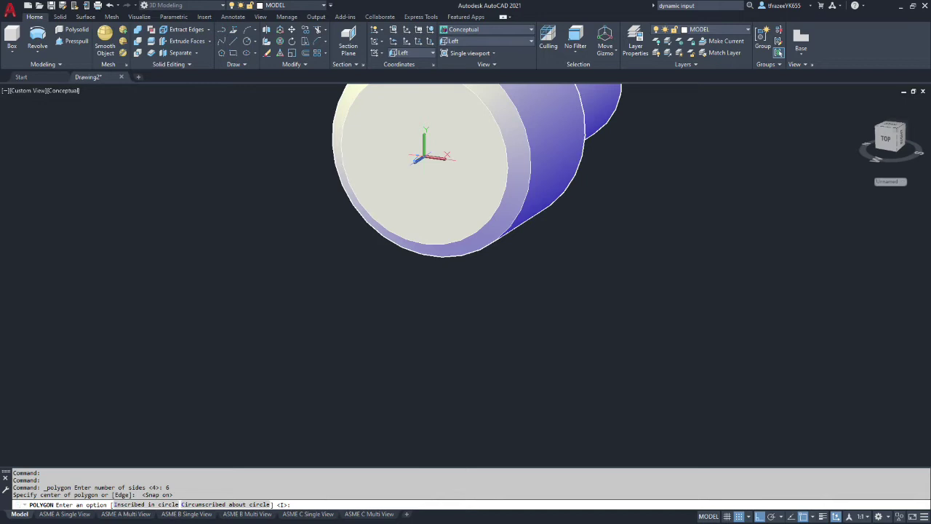
{"action": "key", "text": "Return"}
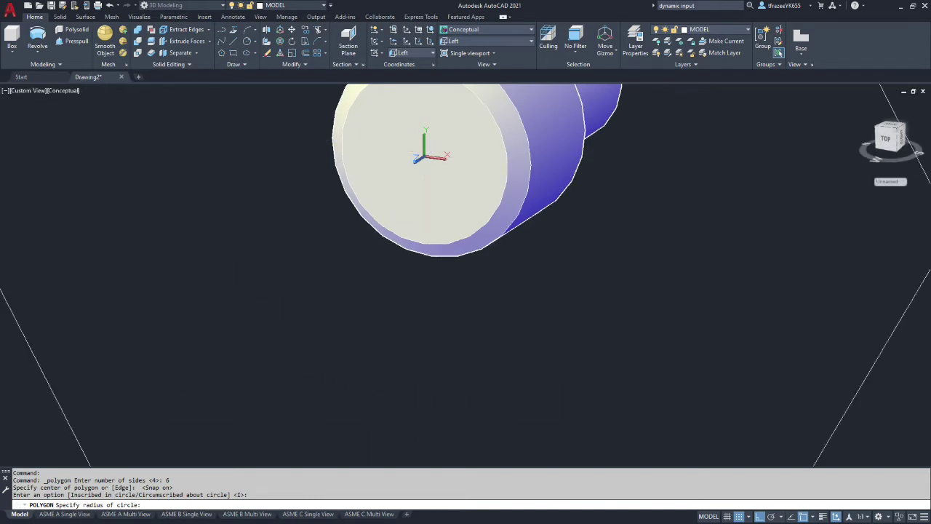
Compute 0.188 ÷ 2 = 0.094 in Calculator for the hexagon radius.
{"action": "key", "text": "alt+Tab"}
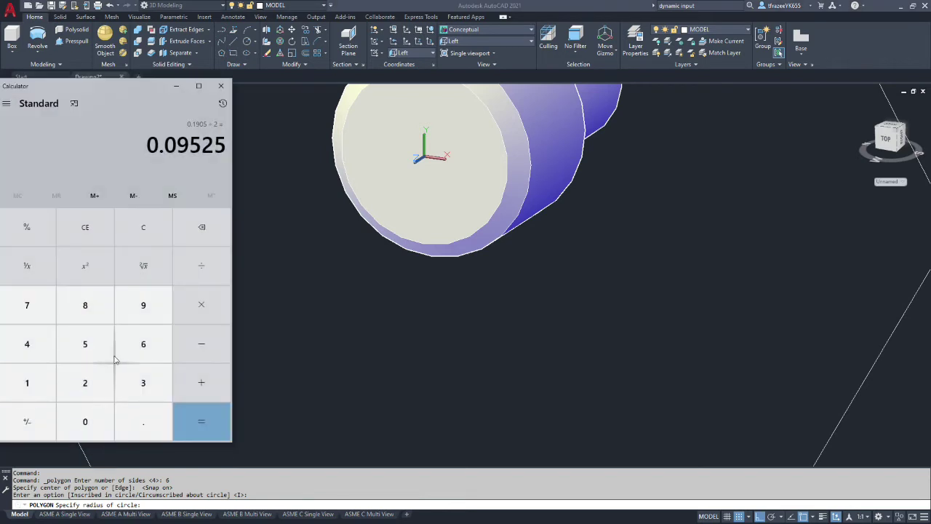
{"action": "left_click", "coordinate": [140, 226]}
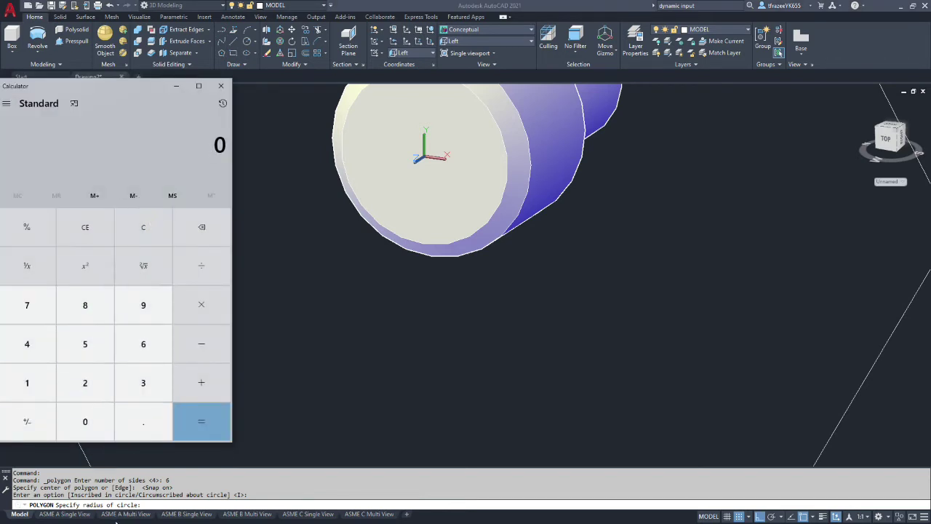
{"action": "type", "text": ".188"}
{"action": "key", "text": "slash"}
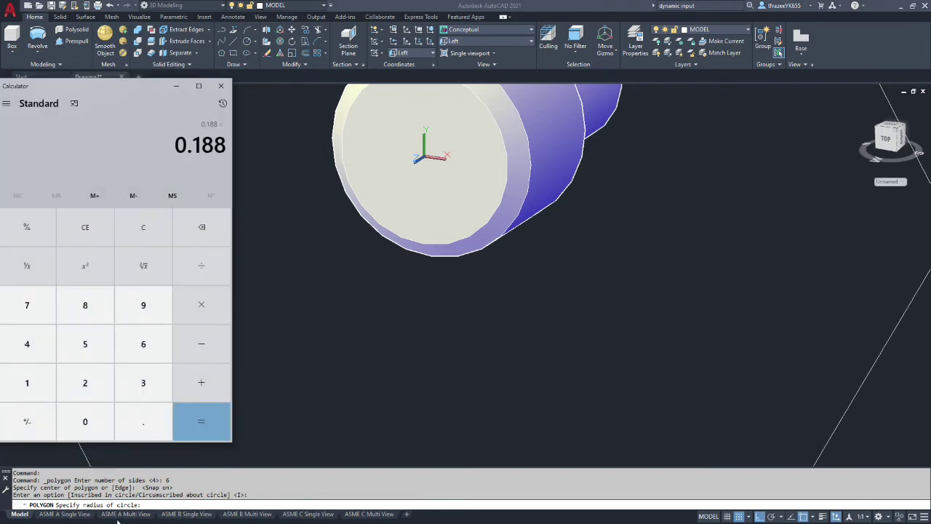
{"action": "type", "text": "2"}
{"action": "key", "text": "Return"}
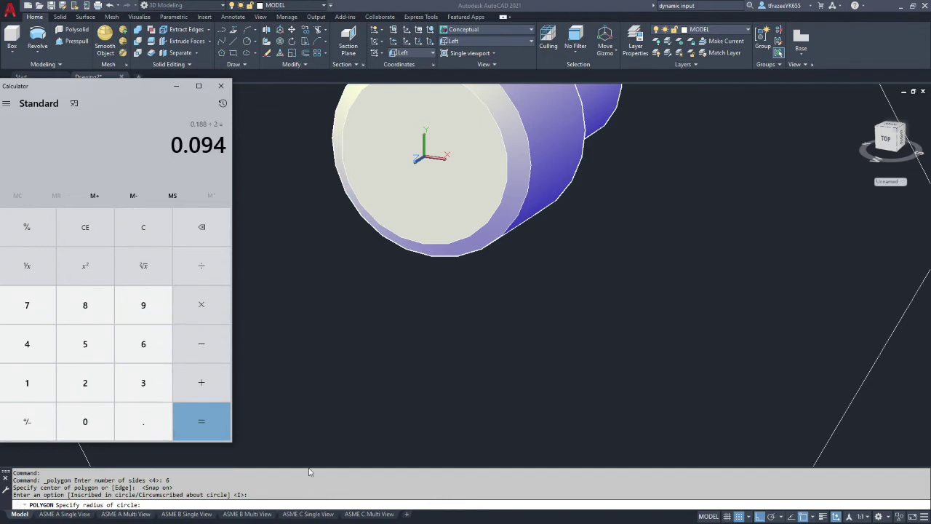
{"action": "left_click", "coordinate": [192, 500]}
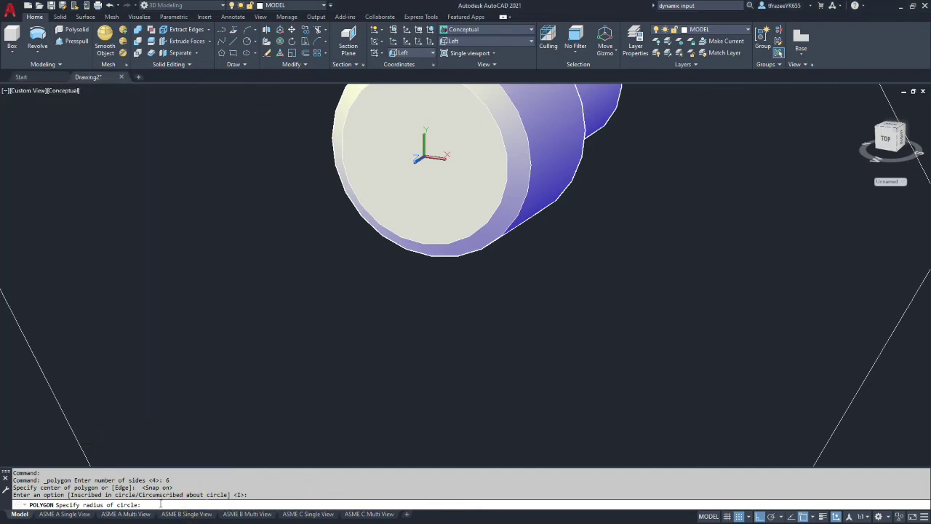
Give the hexagon a .094 radius and orbit around the head face to inspect it.
{"action": "type", "text": ".094"}
{"action": "key", "text": "Return"}
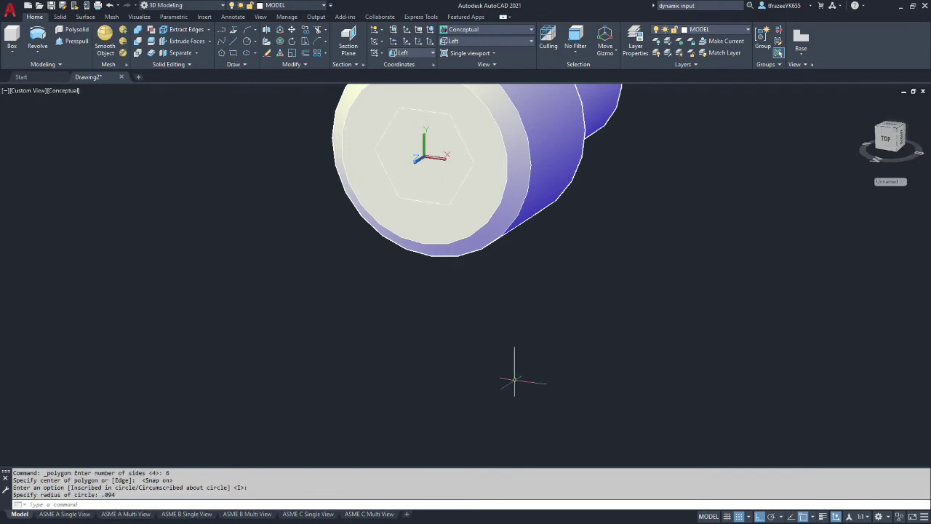
{"action": "middle_click_drag", "start_coordinate": [426, 293], "coordinate": [490, 280], "text": "shift"}
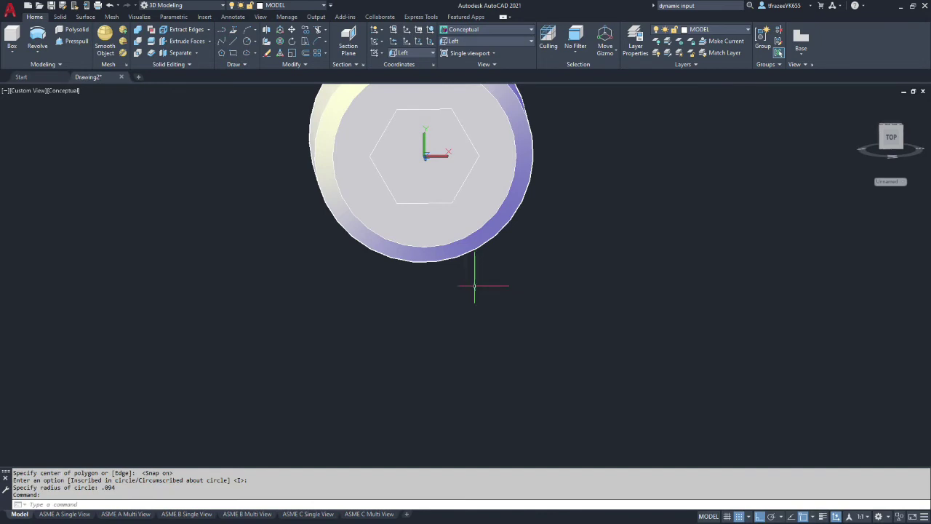
{"action": "middle_click_drag", "start_coordinate": [475, 283], "coordinate": [376, 363]}
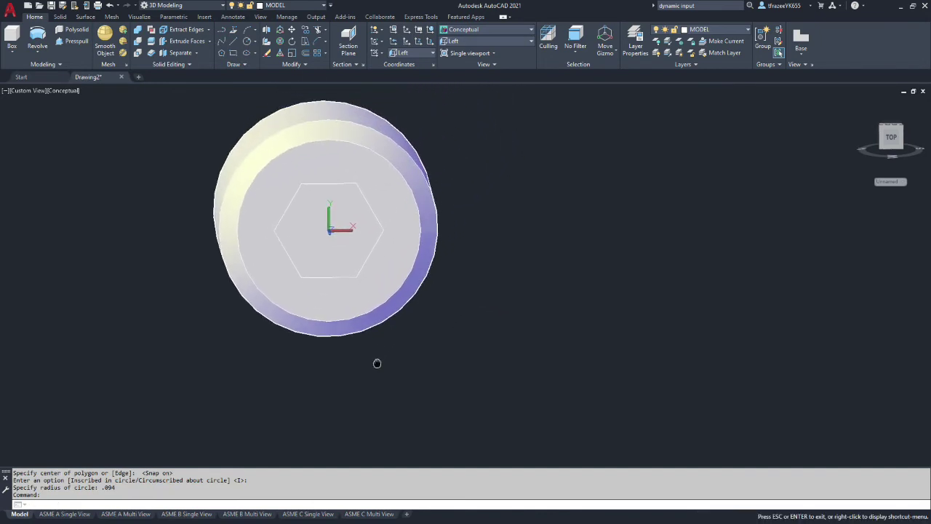
{"action": "middle_click_drag", "start_coordinate": [446, 260], "coordinate": [407, 325], "text": "shift"}
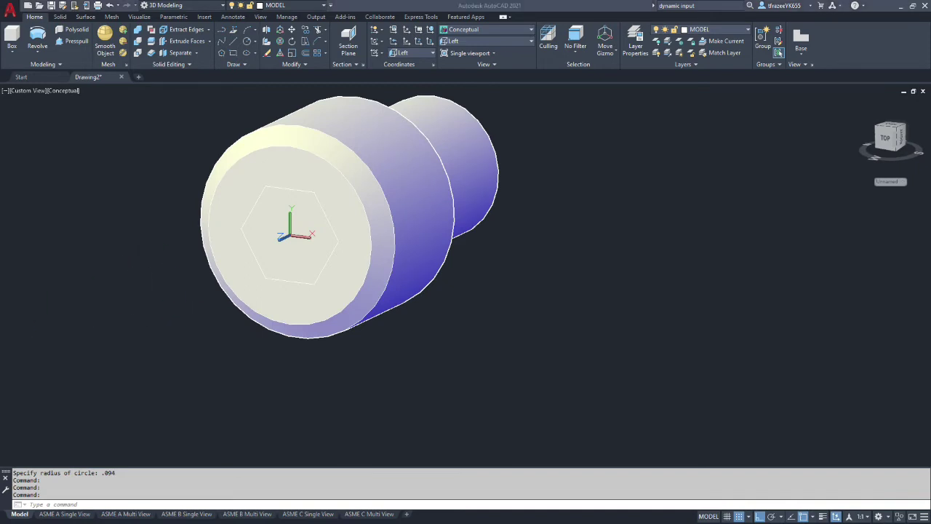
Switch to Acrobat and review the socket head table's Key Engagement column.
{"action": "key", "text": "alt+Tab"}
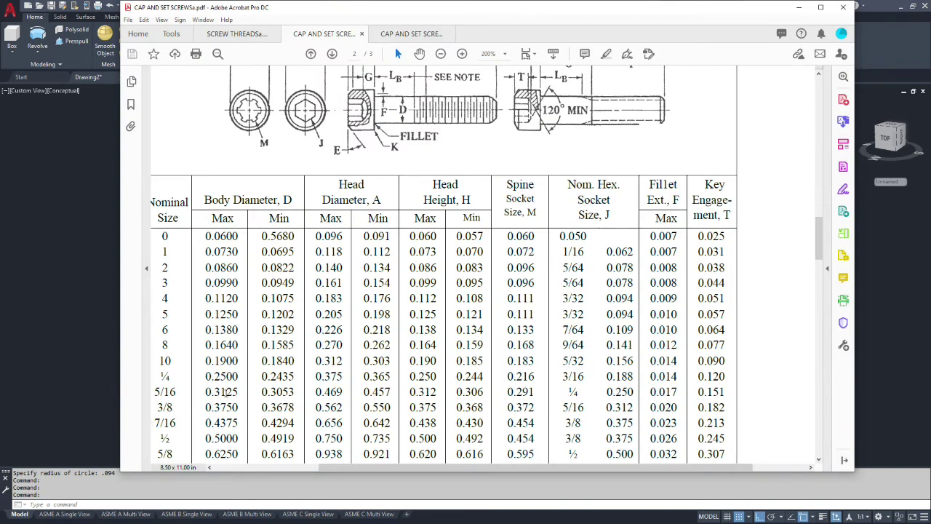
{"action": "scroll", "coordinate": [393, 274], "scroll_direction": "up", "scroll_amount": 2}
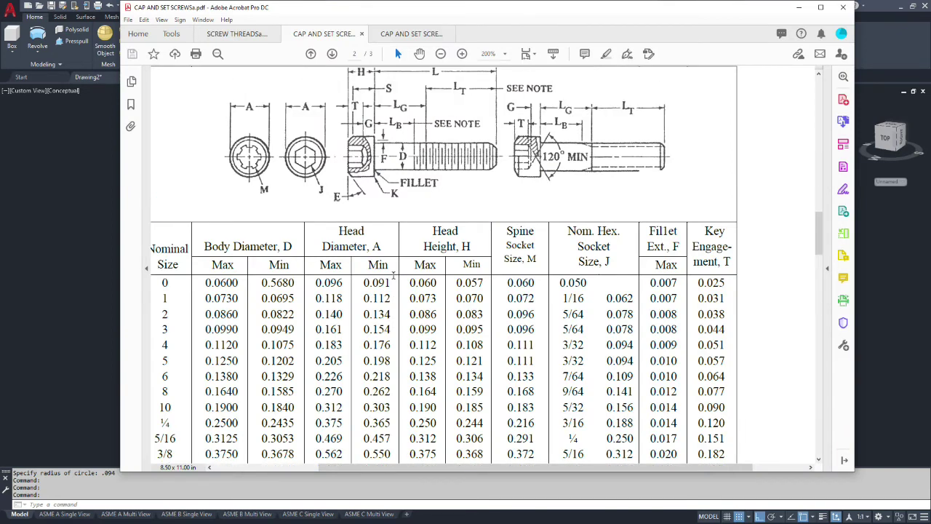
{"action": "scroll", "coordinate": [393, 274], "scroll_direction": "down", "scroll_amount": 2}
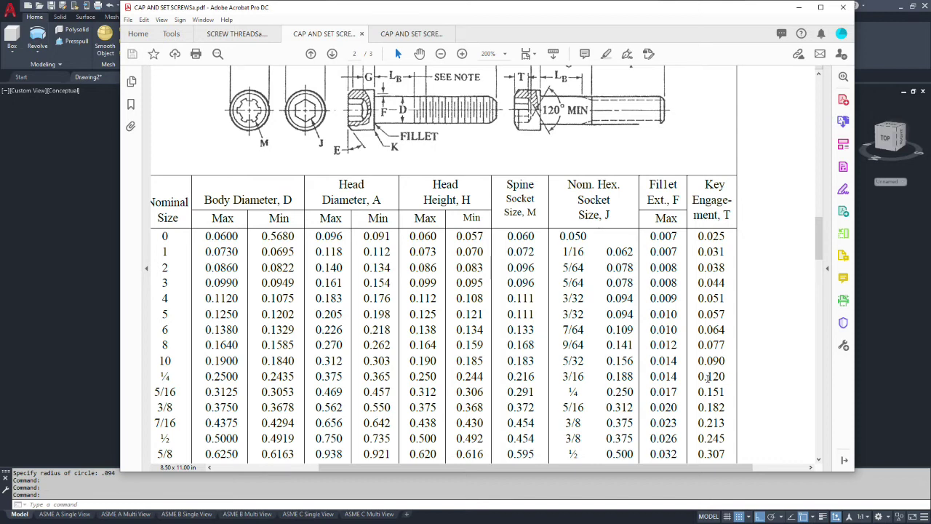
Presspull the hexagon on the head face -0.094 to cut the hex socket, with Snap off.
{"action": "left_click", "coordinate": [29, 222]}
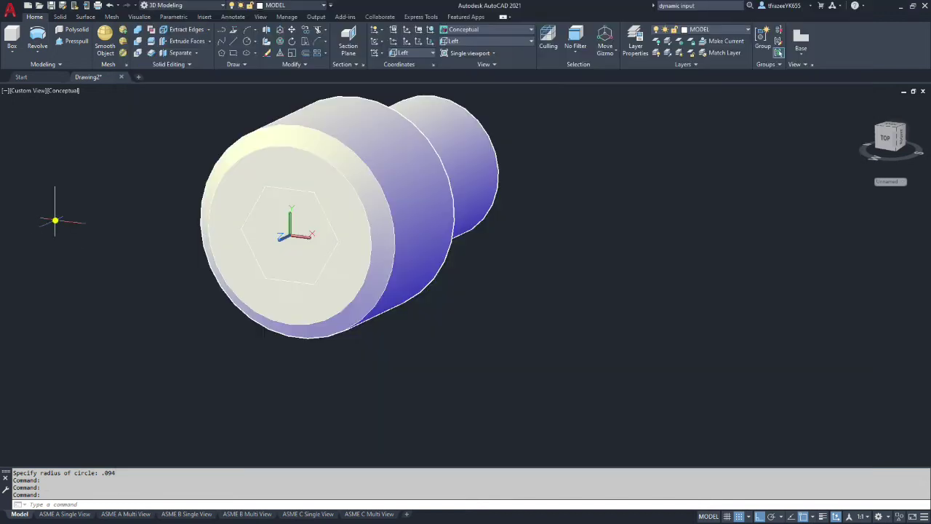
{"action": "left_click", "coordinate": [75, 41]}
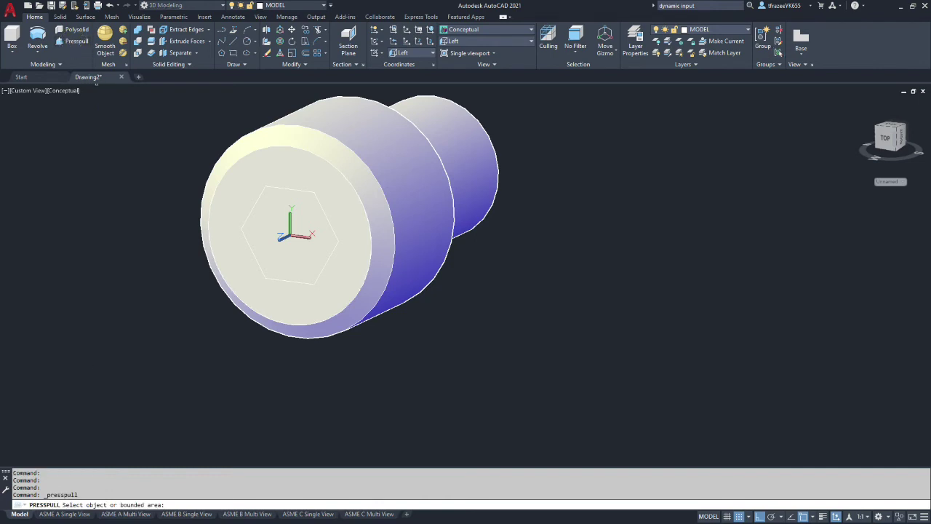
{"action": "left_click", "coordinate": [73, 41]}
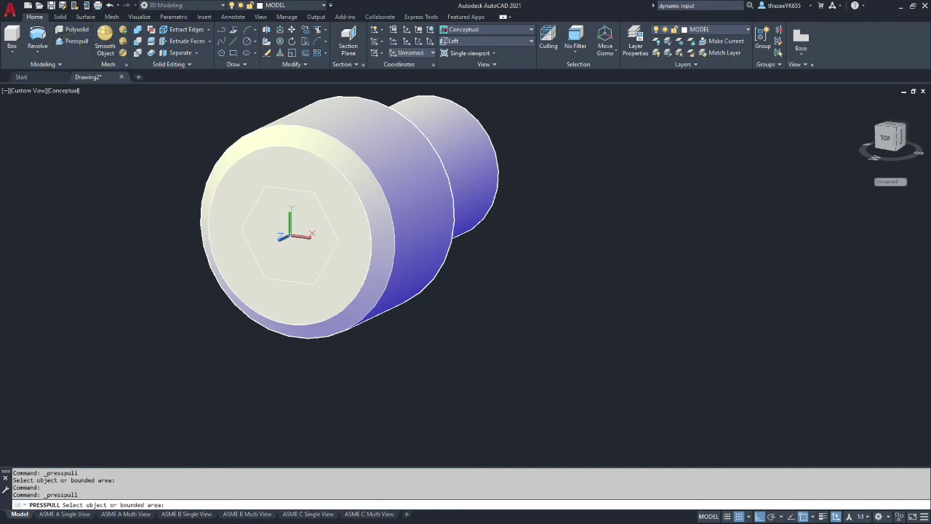
{"action": "left_click", "coordinate": [738, 517]}
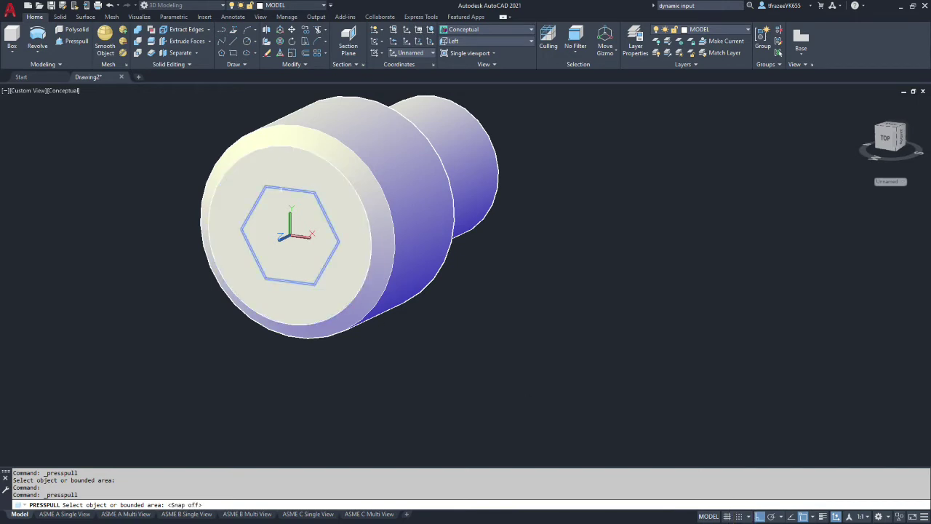
{"action": "left_click", "coordinate": [291, 203]}
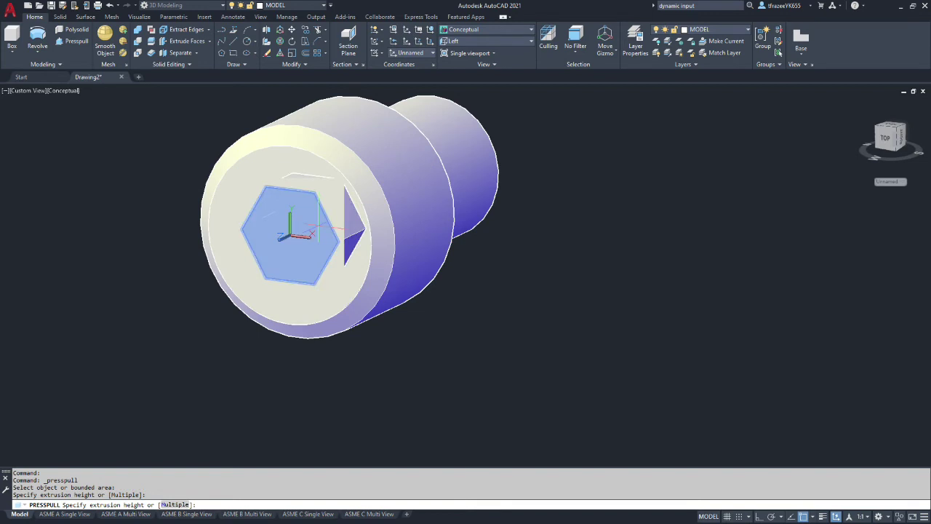
{"action": "type", "text": "-.094"}
{"action": "key", "text": "Return"}
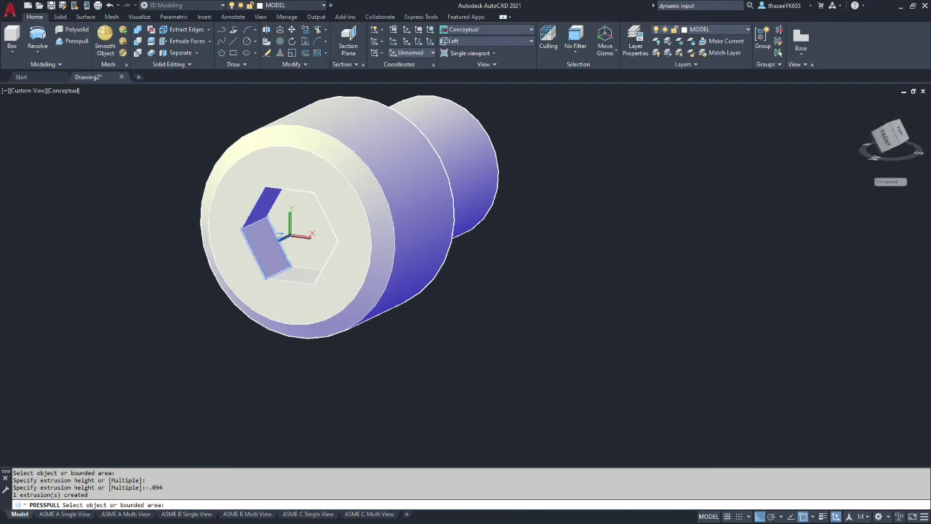
Orbit and zoom toward the screw's threaded end, then end the Presspull command.
{"action": "middle_click_drag", "start_coordinate": [290, 234], "coordinate": [270, 247], "text": "shift"}
{"action": "scroll", "coordinate": [266, 240], "scroll_direction": "down", "scroll_amount": 5}
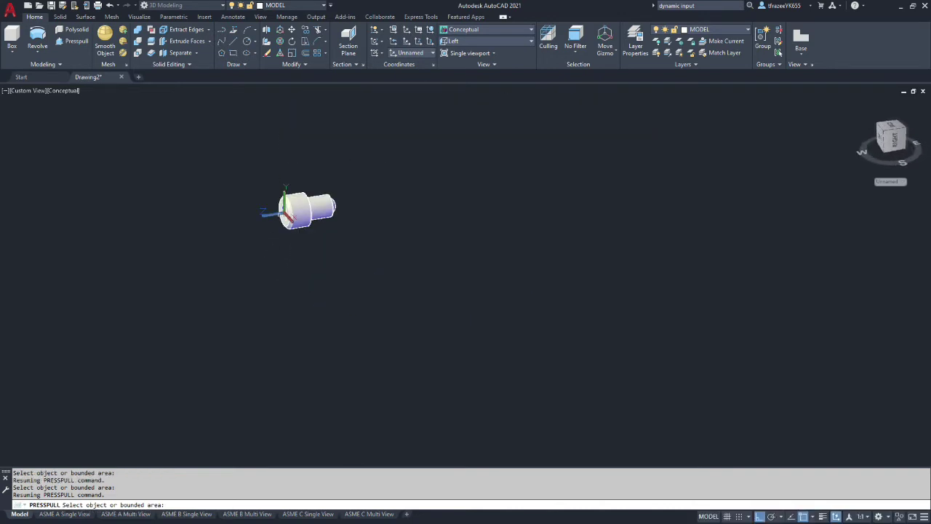
{"action": "middle_click_drag", "start_coordinate": [376, 231], "coordinate": [301, 238]}
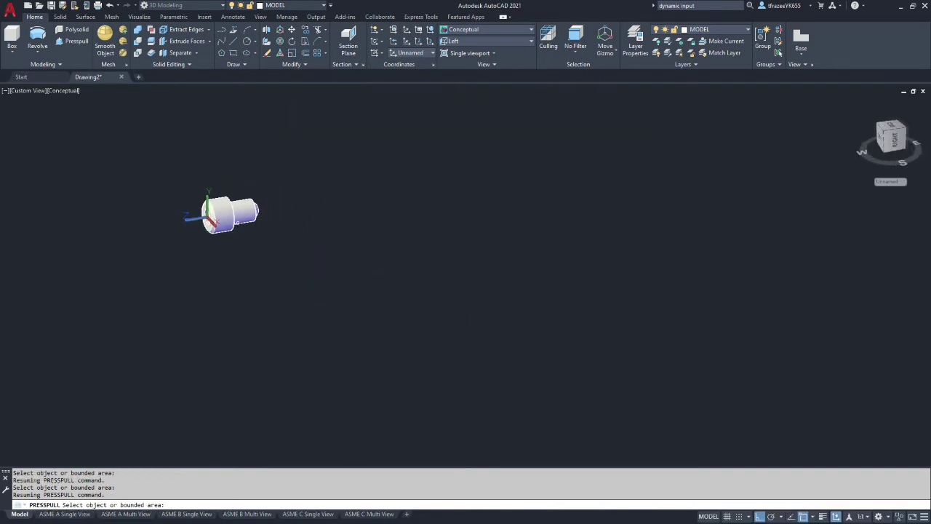
{"action": "middle_click_drag", "start_coordinate": [208, 218], "coordinate": [197, 247], "text": "shift"}
{"action": "scroll", "coordinate": [247, 202], "scroll_direction": "up", "scroll_amount": 8}
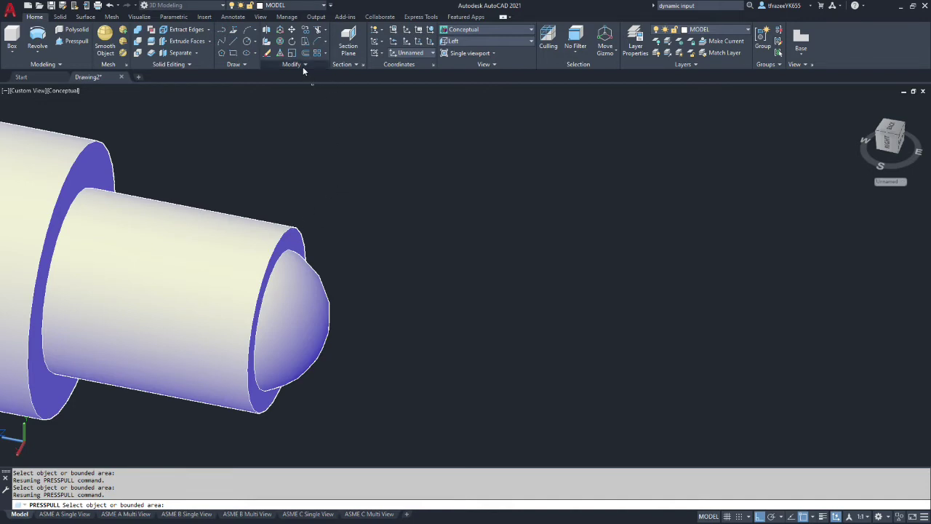
{"action": "key", "text": "Return"}
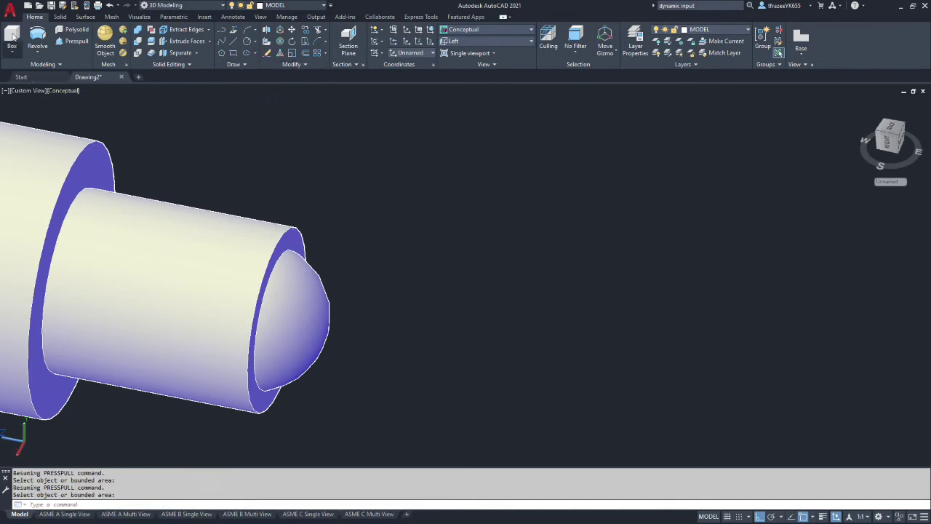
Try a 0.02 by 0.02 chamfer on the shank's end edge, then cancel it.
{"action": "left_click", "coordinate": [59, 17]}
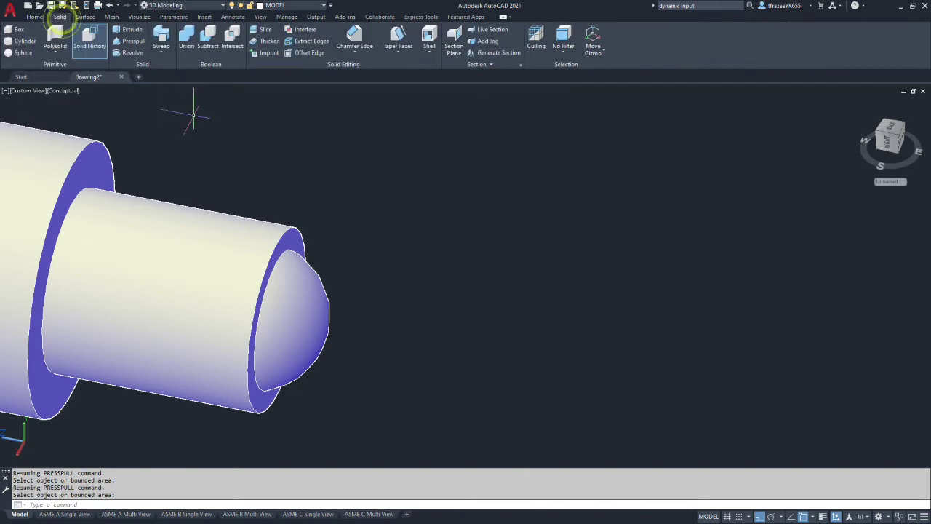
{"action": "left_click", "coordinate": [358, 48]}
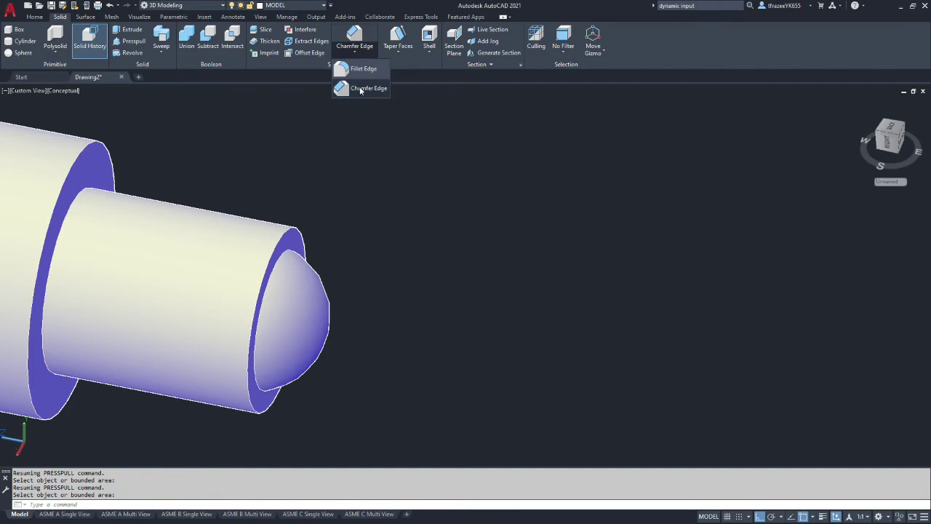
{"action": "left_click", "coordinate": [362, 89]}
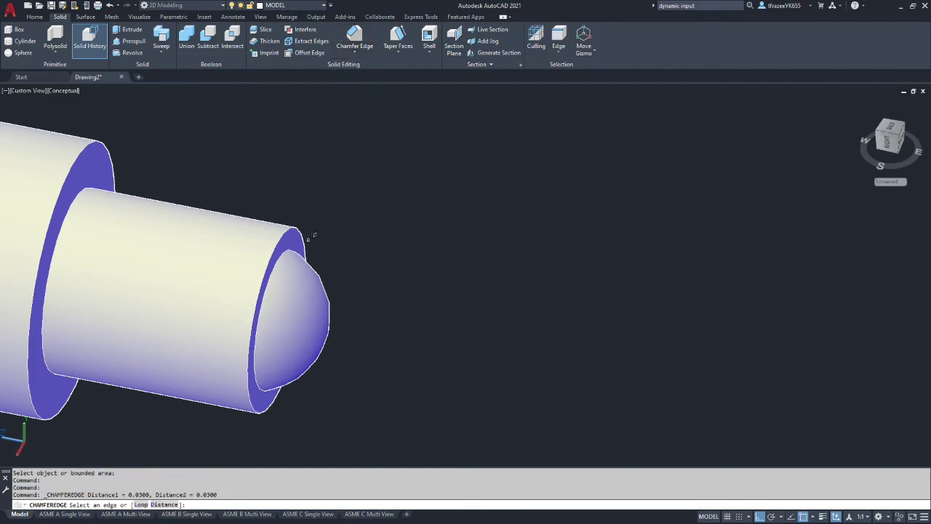
{"action": "left_click", "coordinate": [304, 224]}
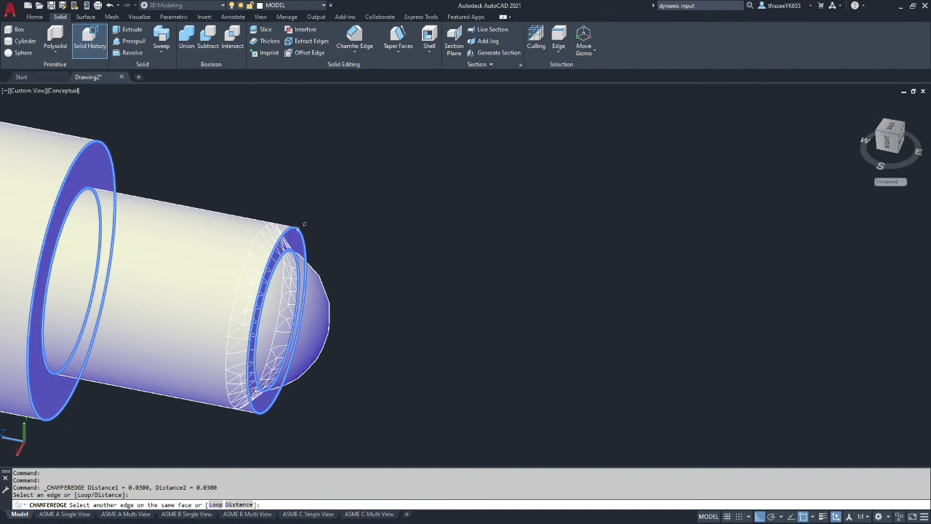
{"action": "type", "text": "d"}
{"action": "key", "text": "Return"}
{"action": "type", "text": ".02"}
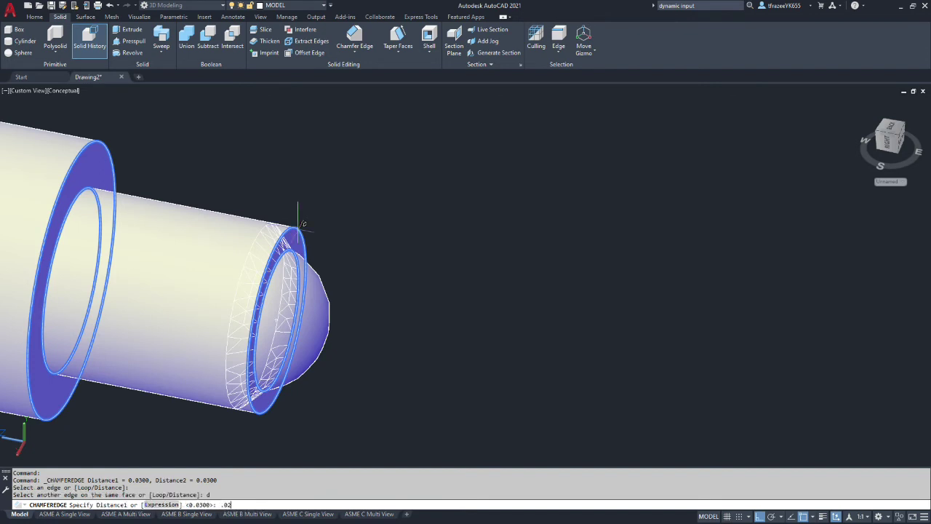
{"action": "key", "text": "Return"}
{"action": "type", "text": ".02"}
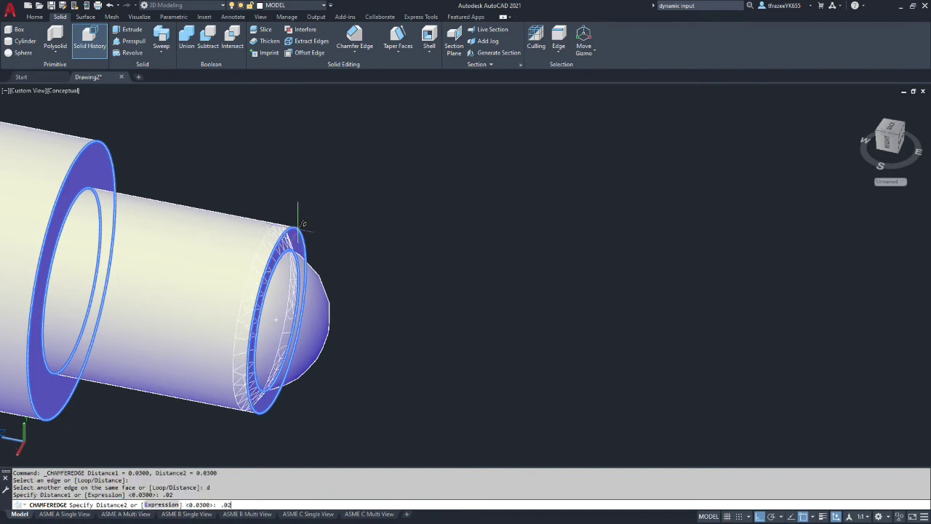
{"action": "key", "text": "Return"}
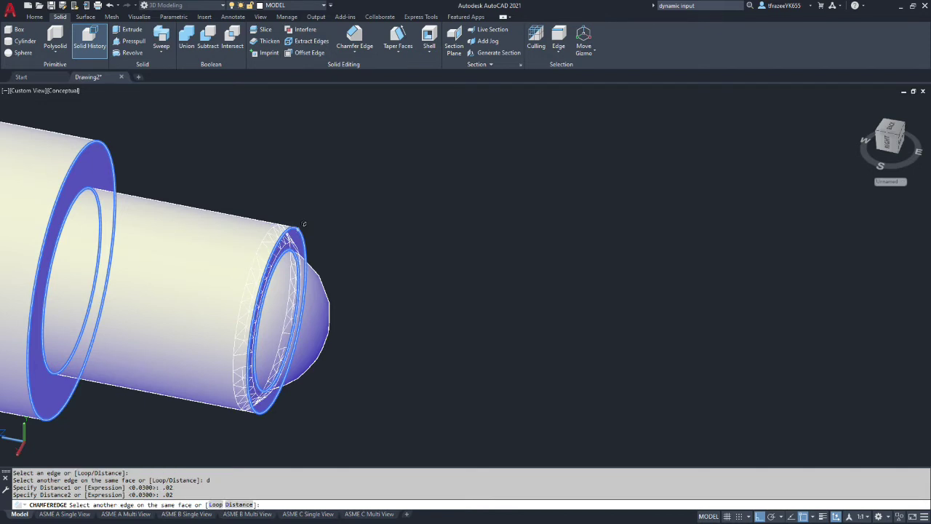
{"action": "key", "text": "Return"}
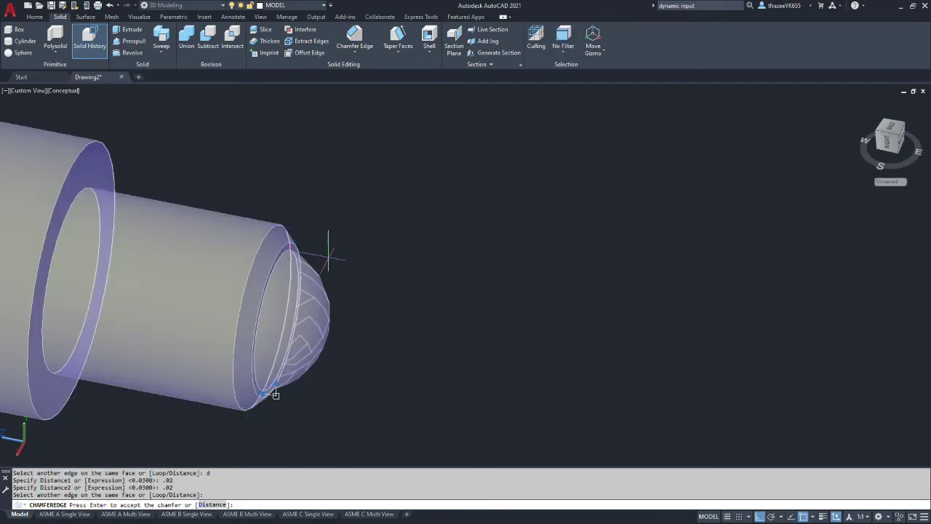
{"action": "middle_click_drag", "start_coordinate": [328, 255], "coordinate": [327, 232], "text": "shift"}
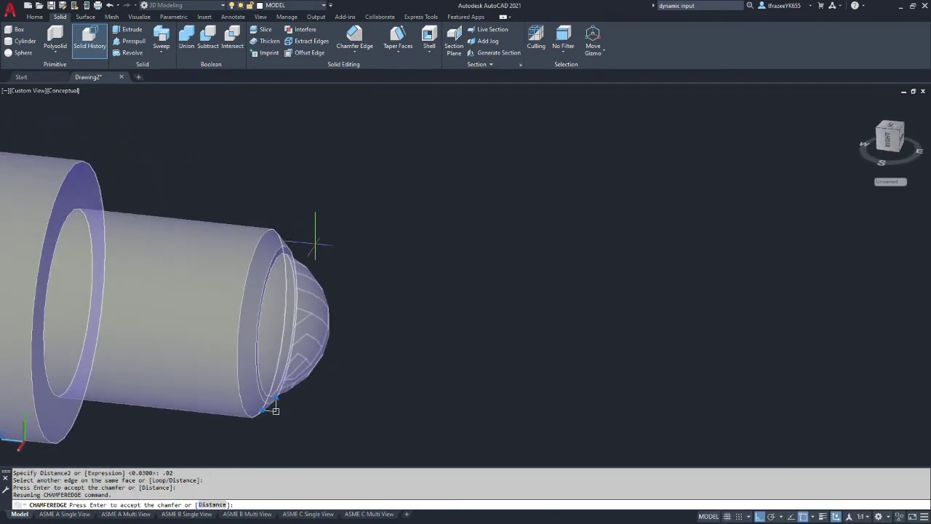
{"action": "key", "text": "Escape"}
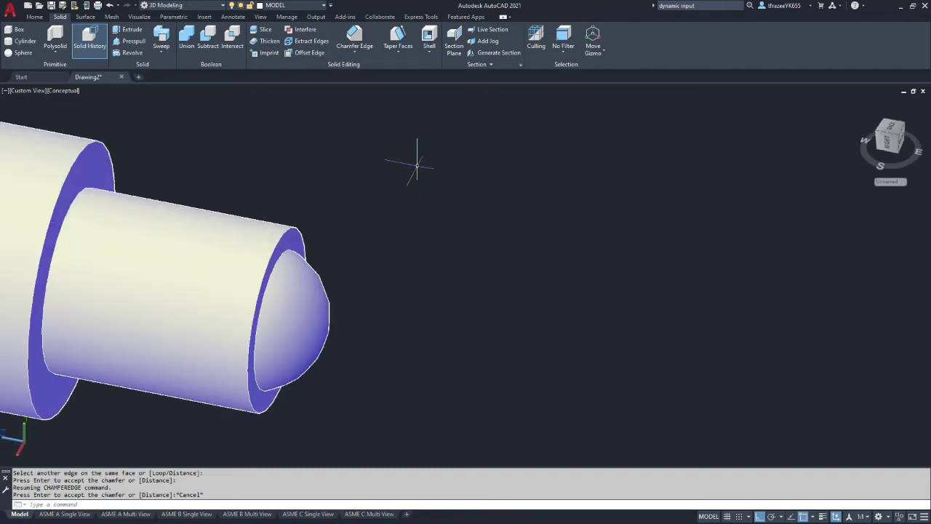
Chamfer the shank's end edge with equal 0.01 and 0.01 distances.
{"action": "left_click", "coordinate": [355, 35]}
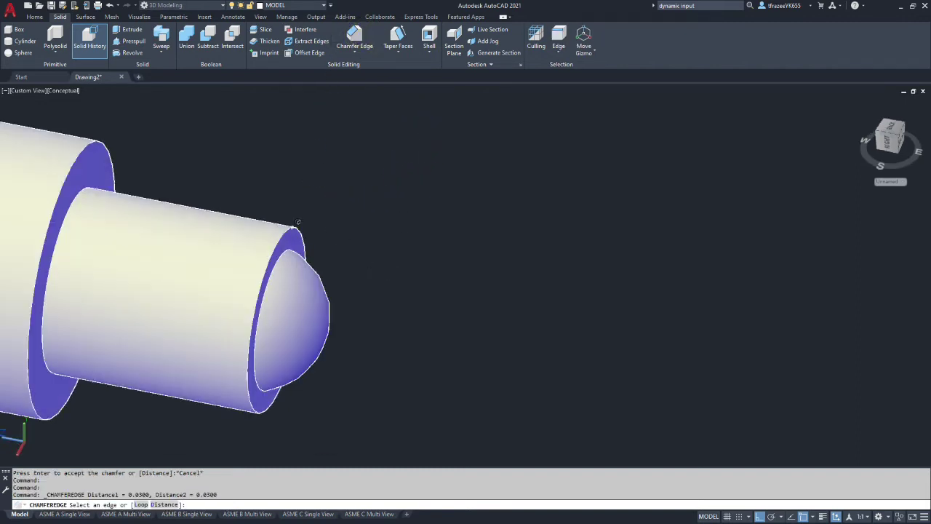
{"action": "left_click", "coordinate": [292, 229]}
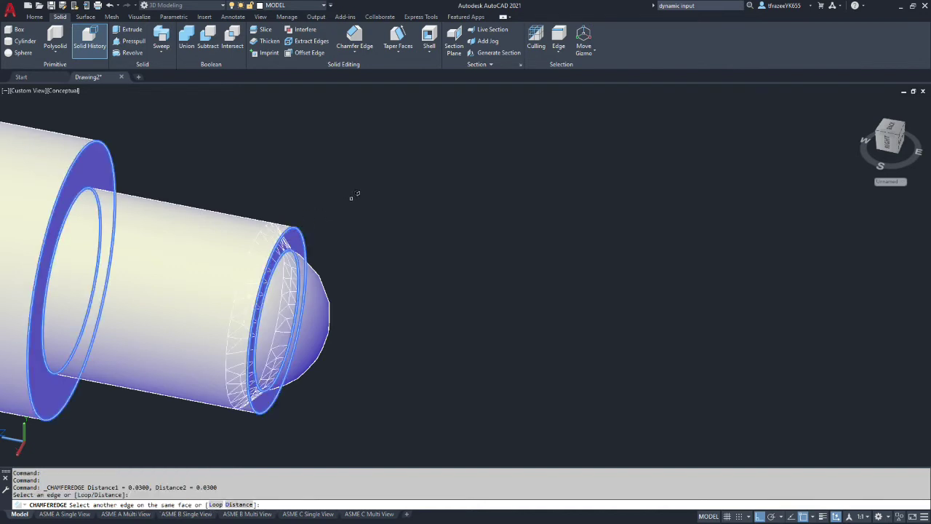
{"action": "type", "text": "d"}
{"action": "key", "text": "Return"}
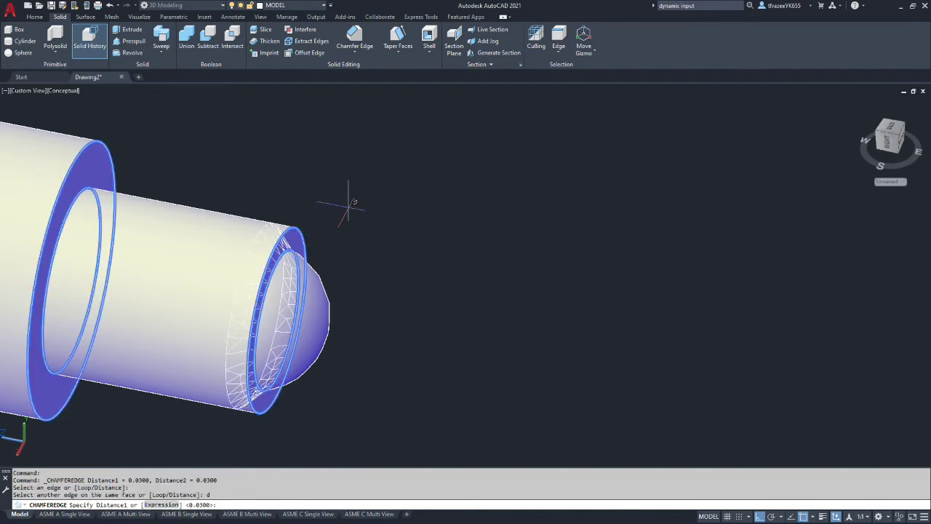
{"action": "type", "text": ".01"}
{"action": "key", "text": "Return"}
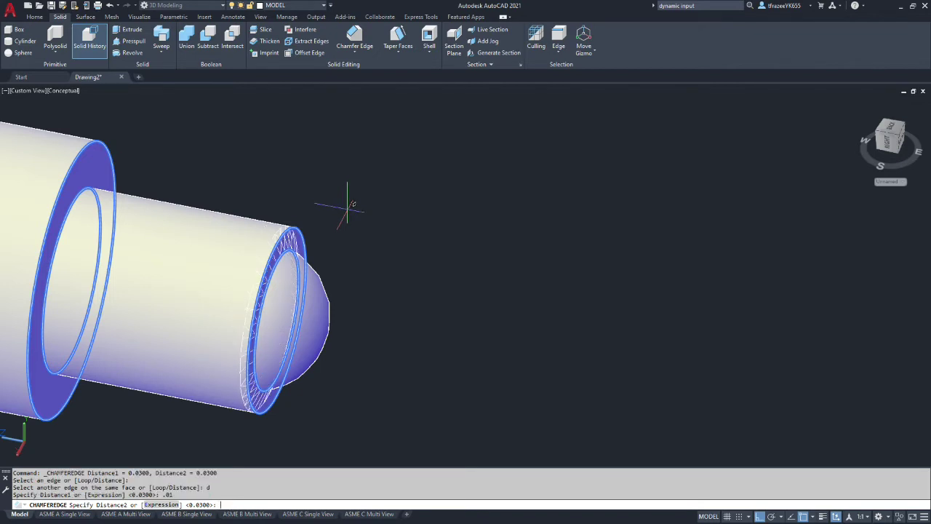
{"action": "type", "text": ".01"}
{"action": "key", "text": "Return"}
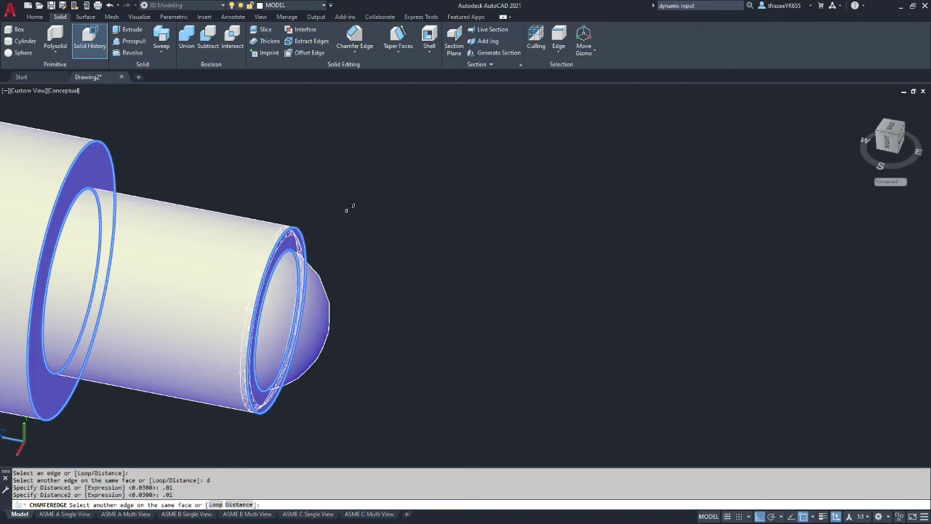
{"action": "left_click", "coordinate": [334, 285]}
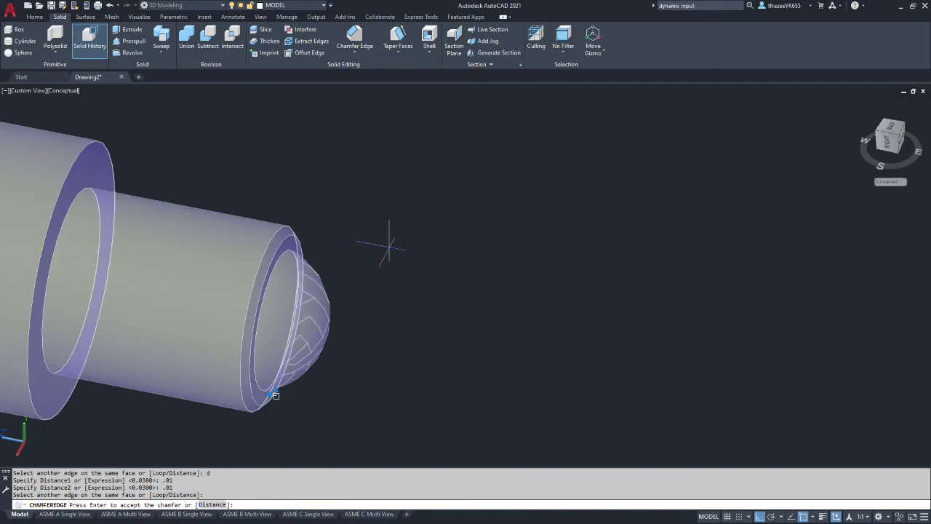
{"action": "key", "text": "Return"}
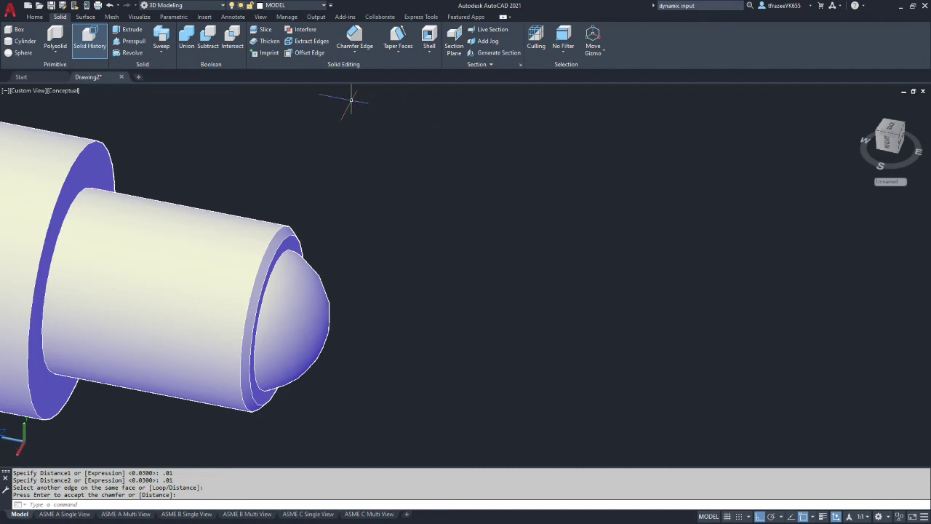
{"action": "left_click", "coordinate": [65, 90]}
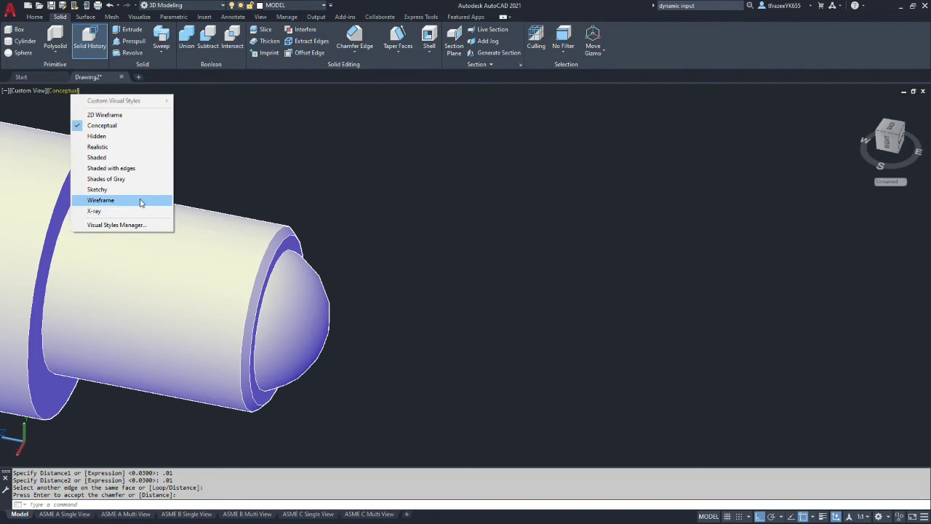
Switch the screw to Wireframe, turn on the CONST layer and make it current.
{"action": "left_click", "coordinate": [140, 201]}
{"action": "left_click", "coordinate": [34, 16]}
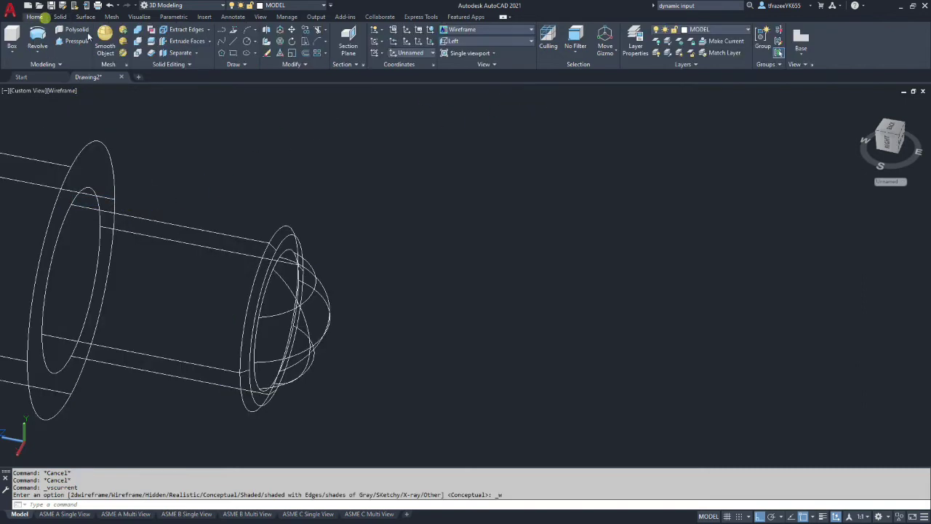
{"action": "left_click", "coordinate": [747, 29]}
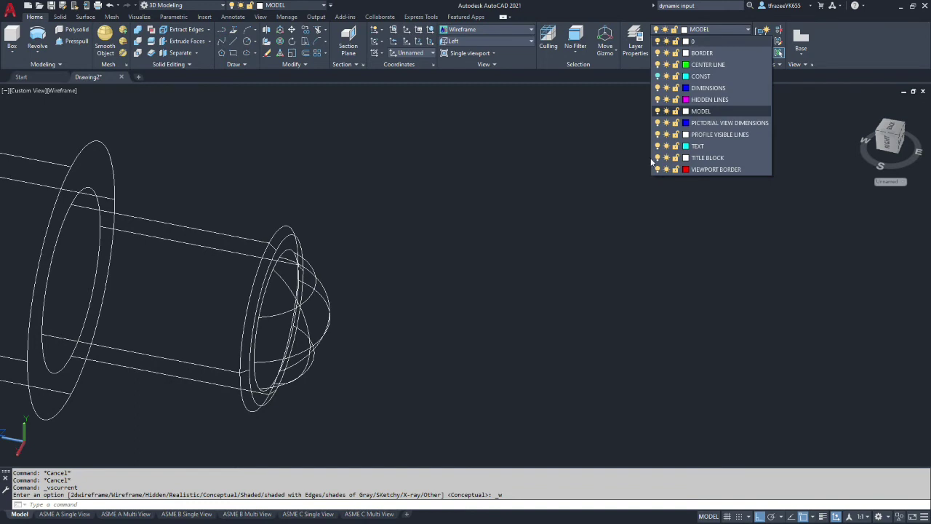
{"action": "left_click", "coordinate": [658, 75]}
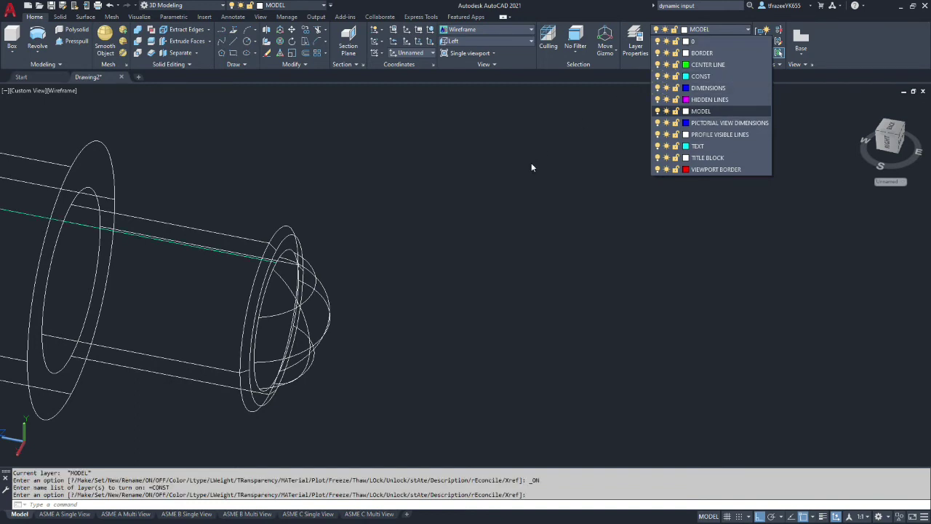
{"action": "left_click", "coordinate": [687, 76]}
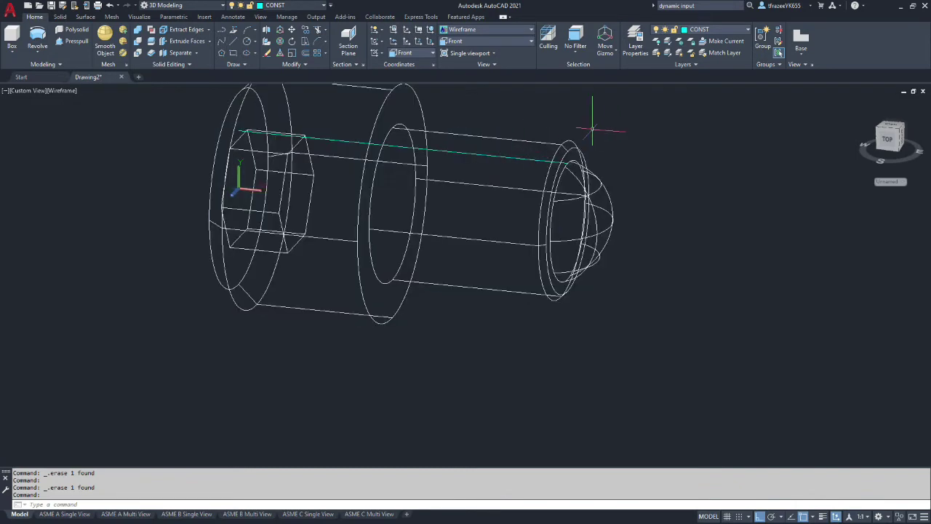
{"action": "scroll", "coordinate": [550, 109], "scroll_direction": "up", "scroll_amount": 3}
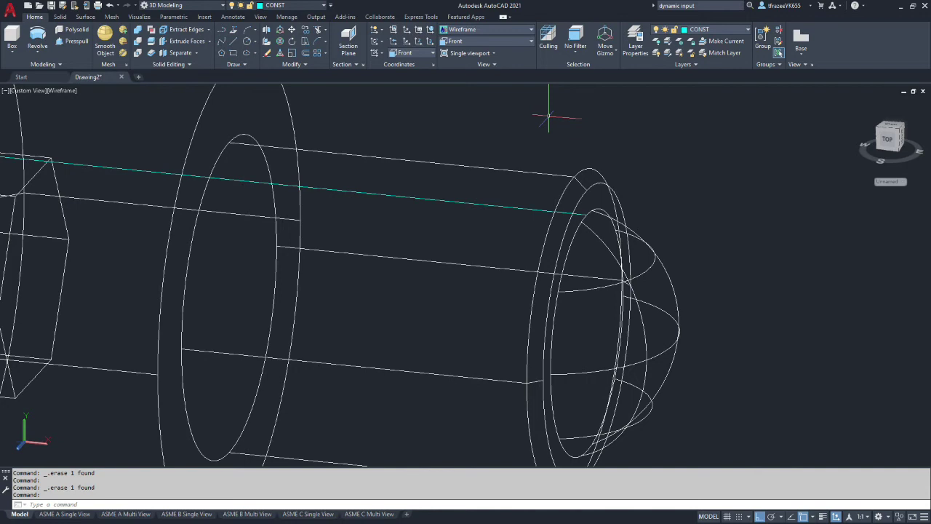
Draw a short vertical line upward from the cyan line's endpoint.
{"action": "left_click", "coordinate": [232, 42]}
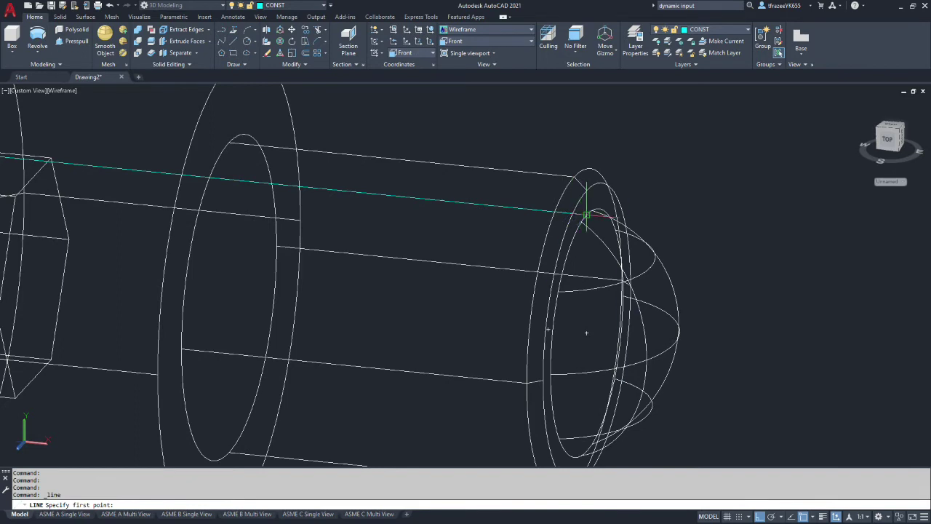
{"action": "left_click", "coordinate": [586, 215]}
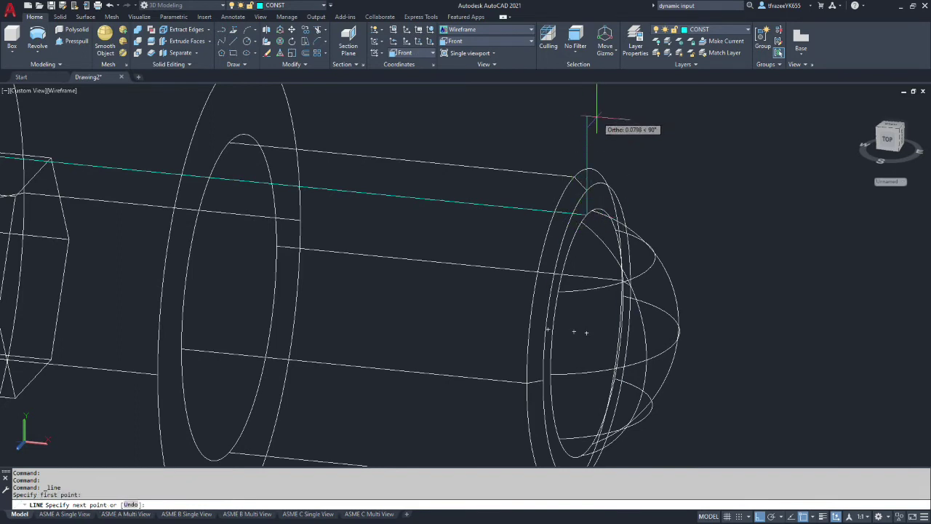
{"action": "left_click", "coordinate": [663, 133]}
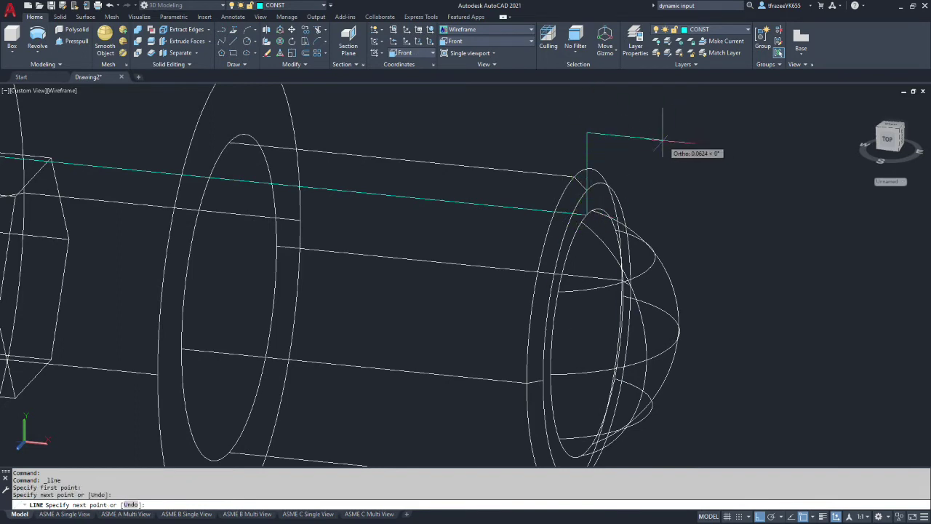
{"action": "key", "text": "Escape"}
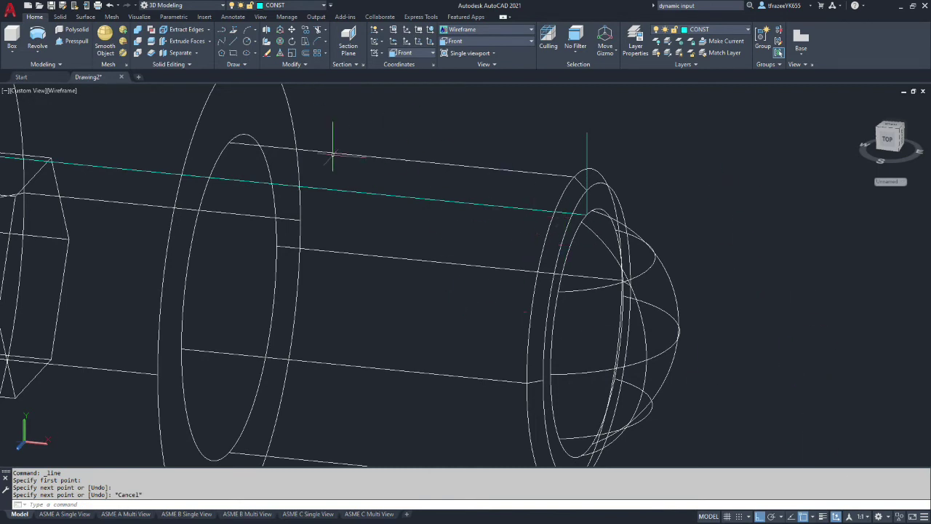
Start OFFSET and bring up Windows Calculator beside the drawing to work out the distance.
{"action": "left_click", "coordinate": [317, 52]}
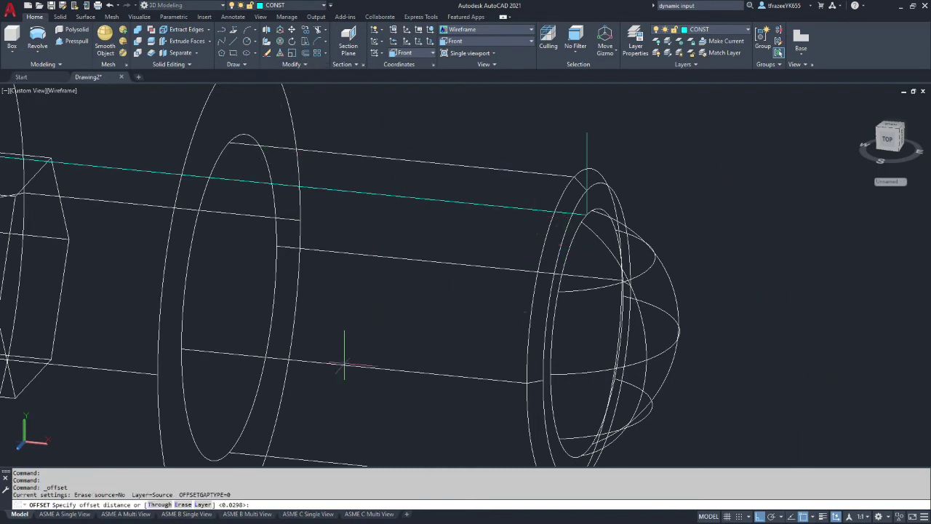
{"action": "key", "text": "XF86Calculator"}
{"action": "left_click_drag", "start_coordinate": [7, 106], "coordinate": [172, 97]}
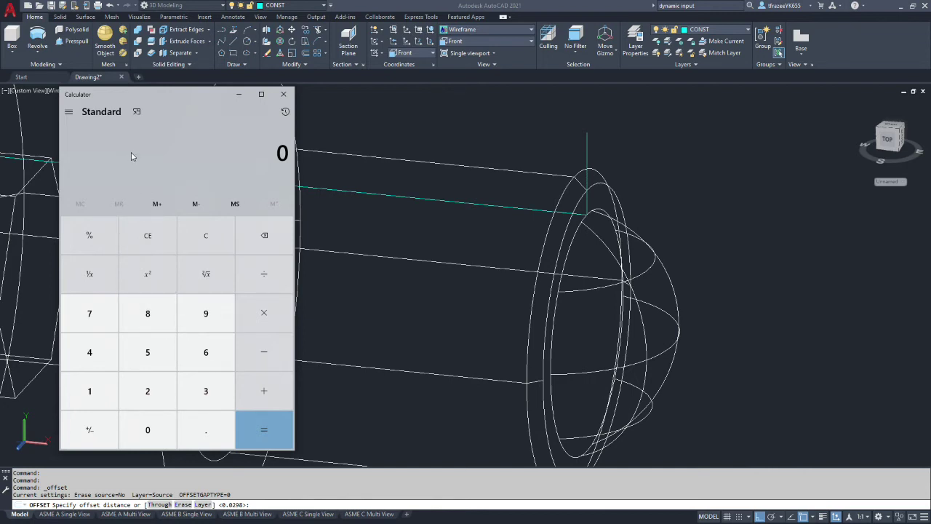
Calculate 0.25/2, then (0.25 − 0.1905)/2 = 0.02975, and return to AutoCAD's offset prompt.
{"action": "type", "text": ".25"}
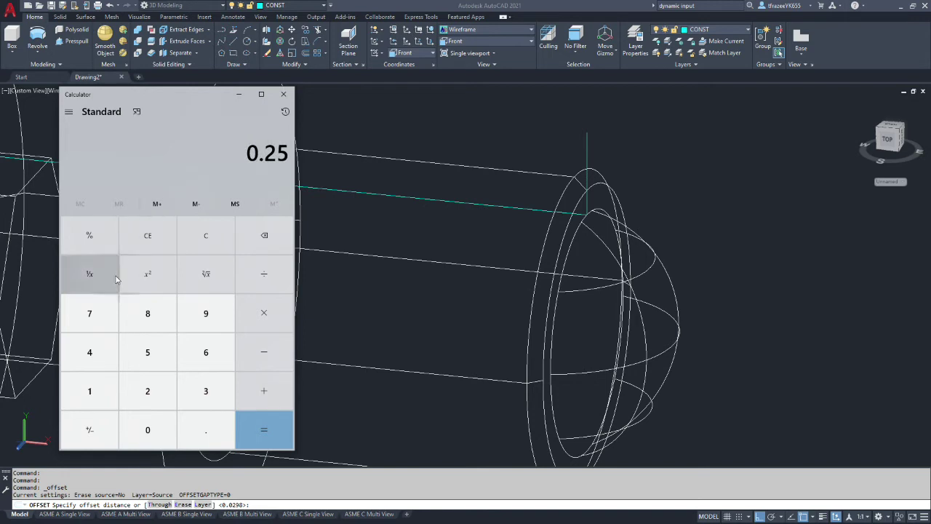
{"action": "type", "text": "/2"}
{"action": "key", "text": "Return"}
{"action": "left_click", "coordinate": [151, 244]}
{"action": "type", "text": ".25"}
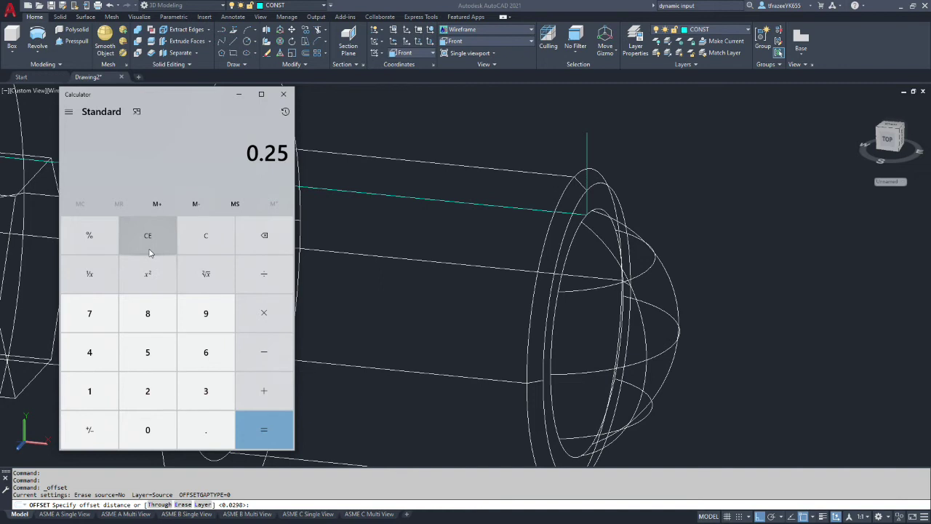
{"action": "type", "text": "-.1"}
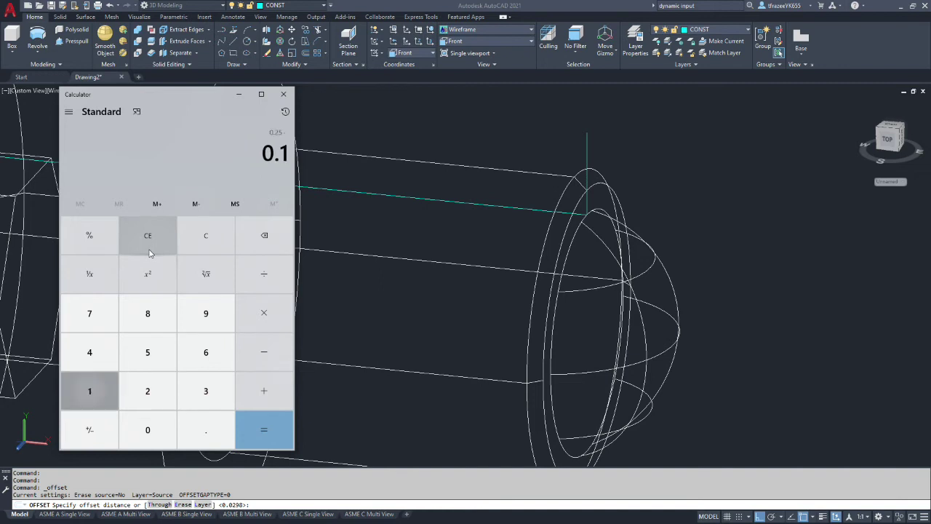
{"action": "type", "text": "908"}
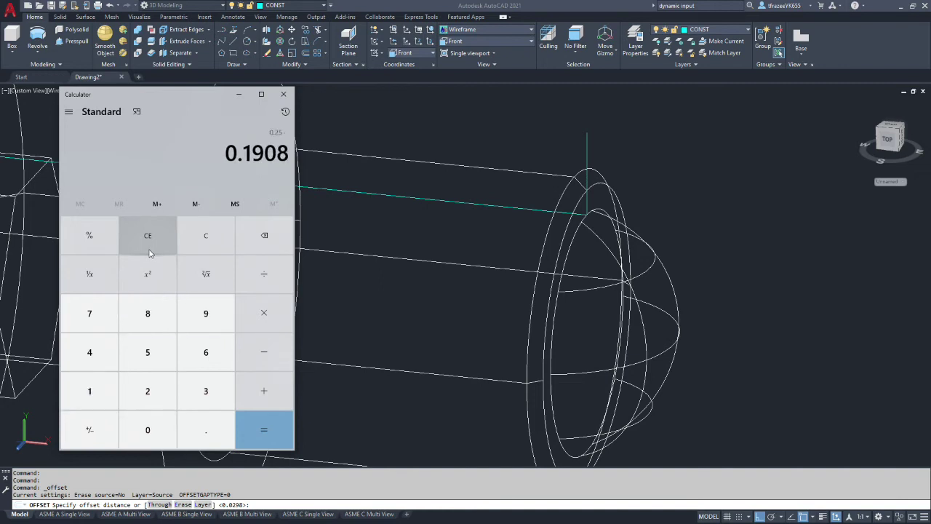
{"action": "key", "text": "BackSpace"}
{"action": "type", "text": "5"}
{"action": "key", "text": "Return"}
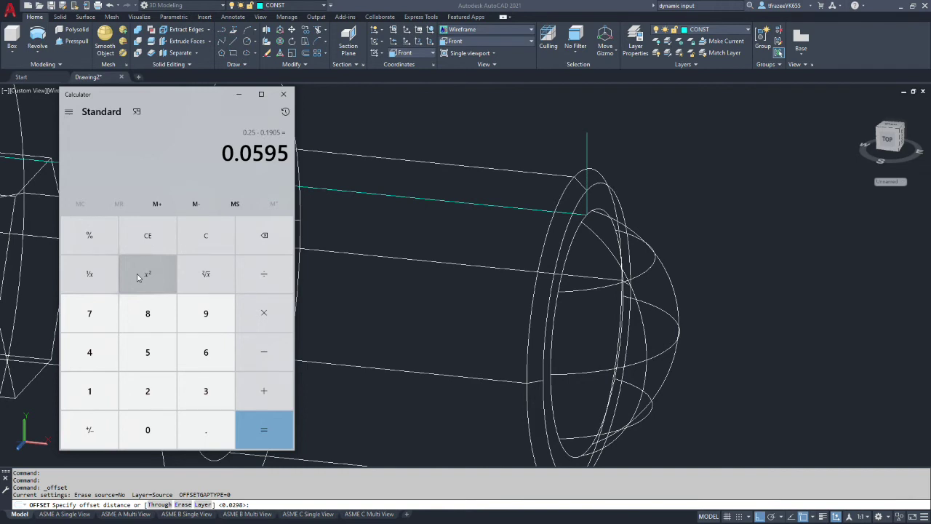
{"action": "type", "text": "/2"}
{"action": "key", "text": "Return"}
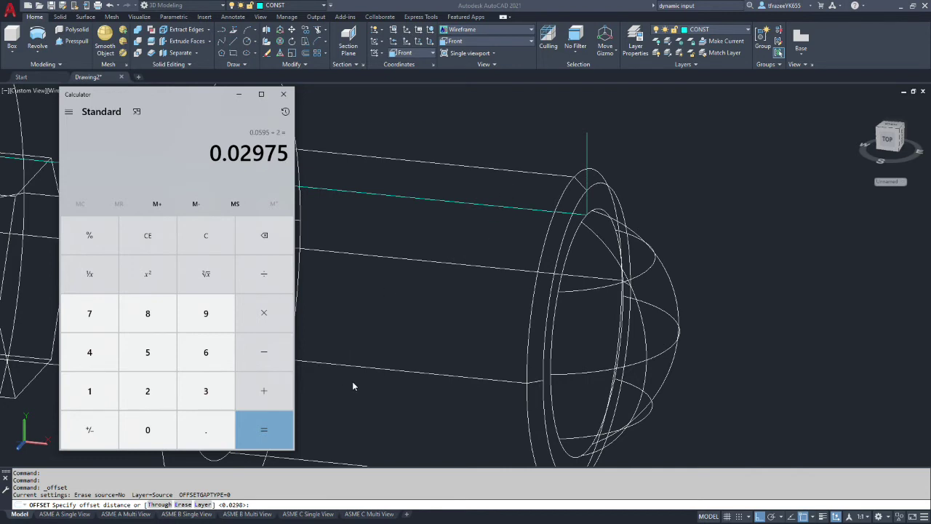
{"action": "left_click", "coordinate": [265, 503]}
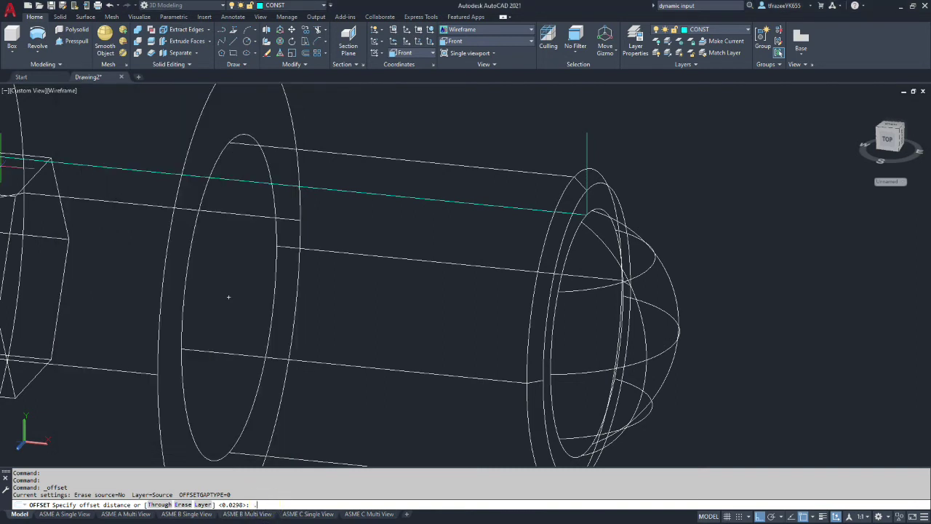
Offset the cyan line 0.02975 upward to create a parallel construction line.
{"action": "type", "text": ".02975"}
{"action": "key", "text": "Return"}
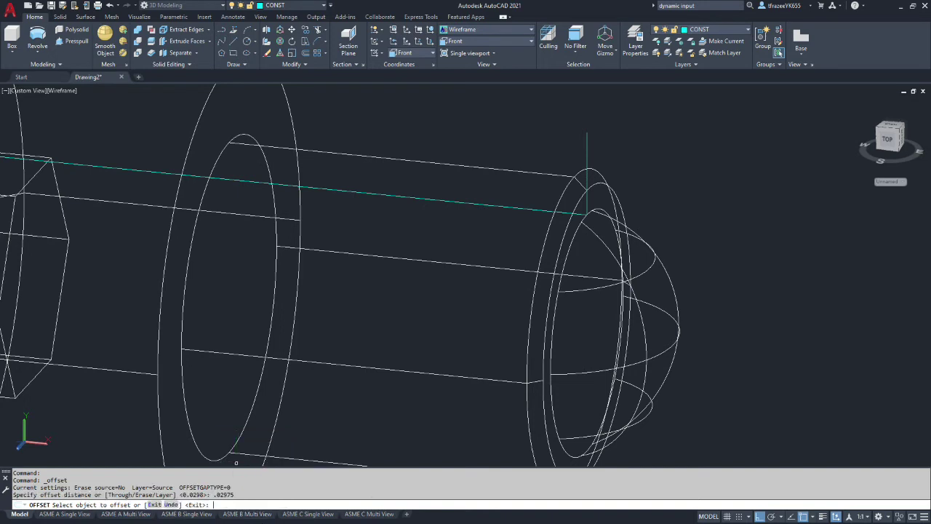
{"action": "left_click", "coordinate": [440, 202]}
{"action": "left_click", "coordinate": [446, 188]}
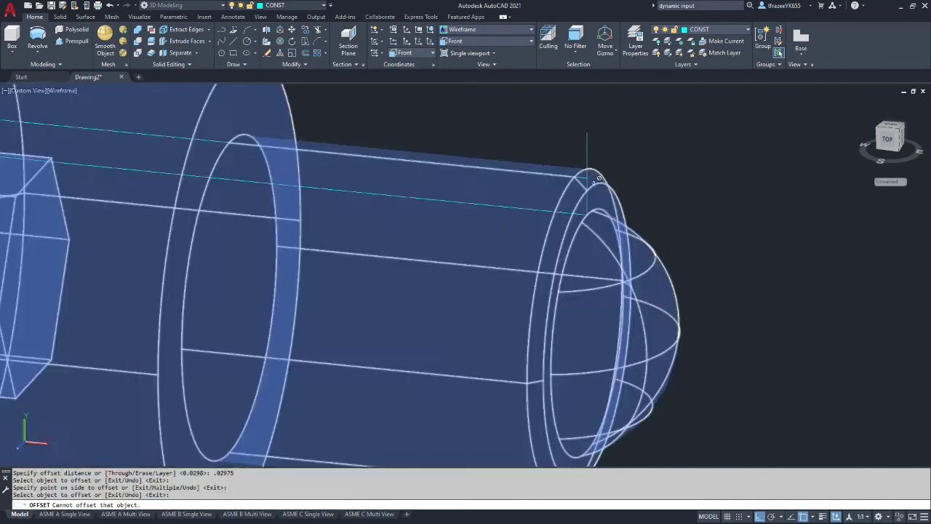
{"action": "left_click", "coordinate": [620, 181]}
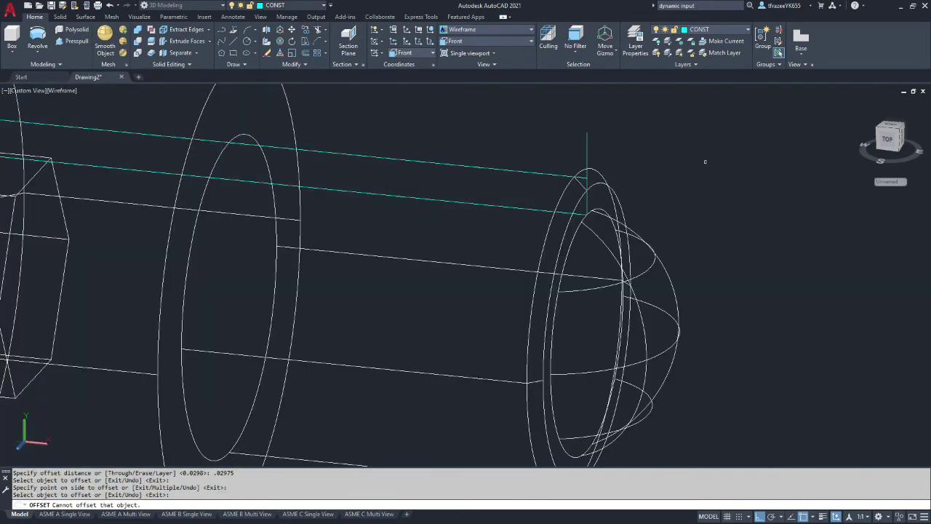
{"action": "scroll", "coordinate": [655, 144], "scroll_direction": "up", "scroll_amount": 3}
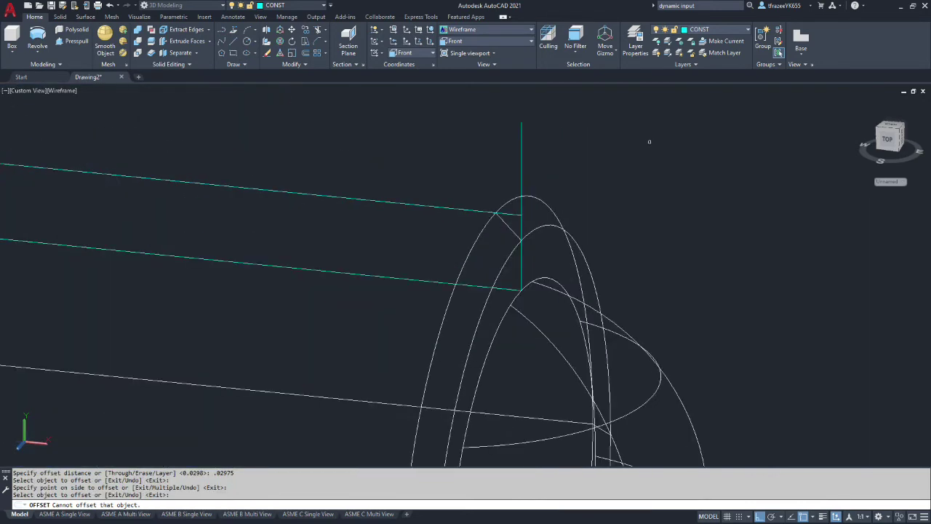
Trim the piece of the vertical cyan line sticking up past the top line.
{"action": "left_click", "coordinate": [318, 29]}
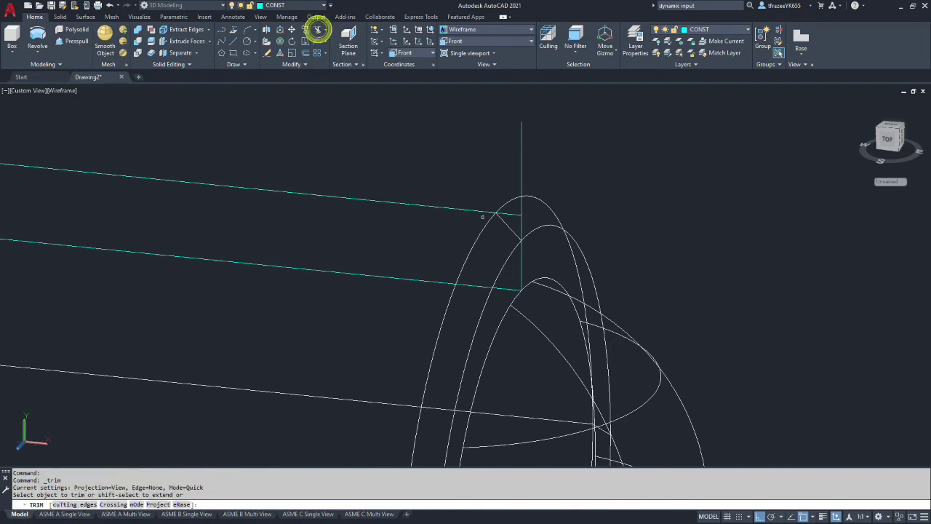
{"action": "left_click", "coordinate": [521, 149]}
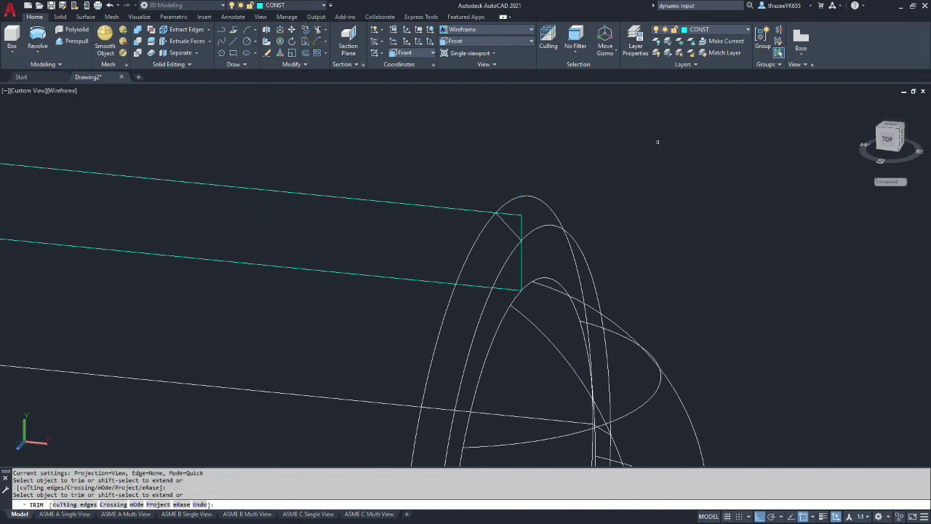
{"action": "key", "text": "Escape"}
{"action": "key", "text": "Escape"}
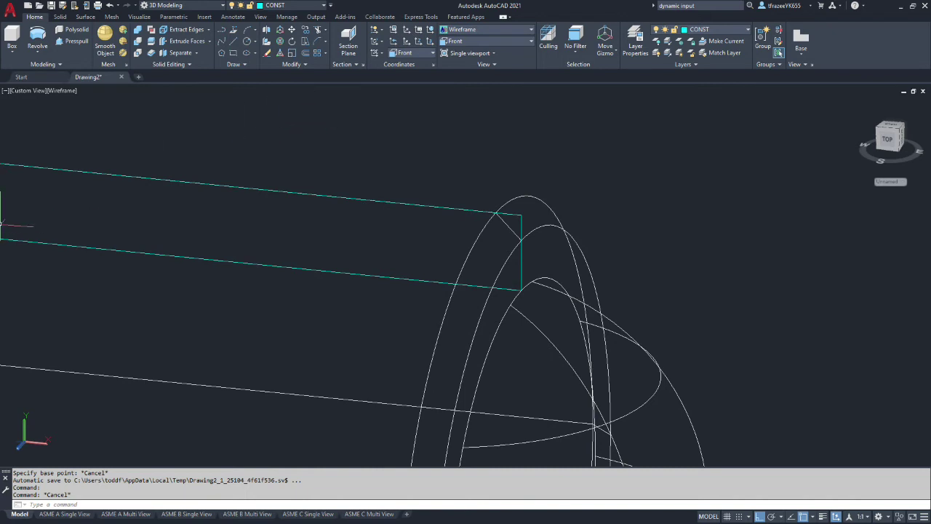
{"action": "key", "text": "alt+Tab"}
Compute 1 ÷ 20 = 0.05 in Windows Calculator, then minimize it.
{"action": "left_click", "coordinate": [148, 238]}
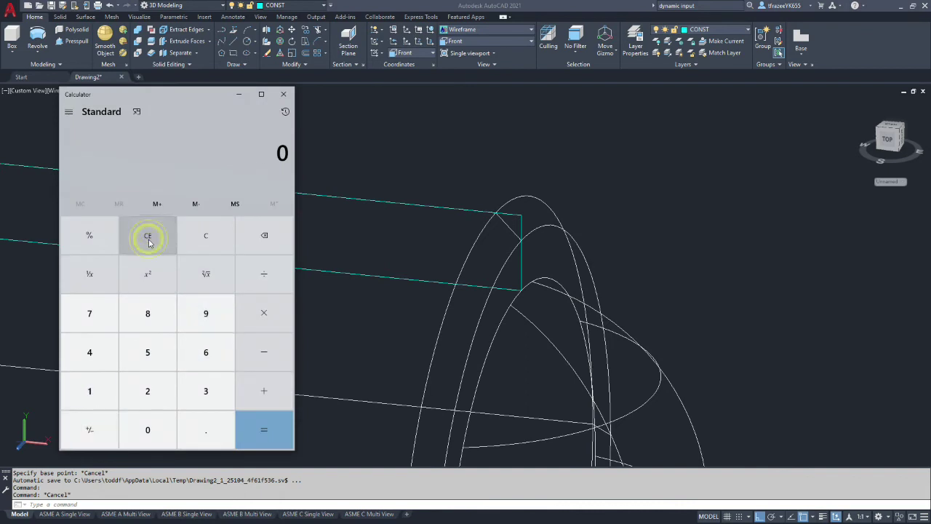
{"action": "key", "text": "1"}
{"action": "key", "text": "minus"}
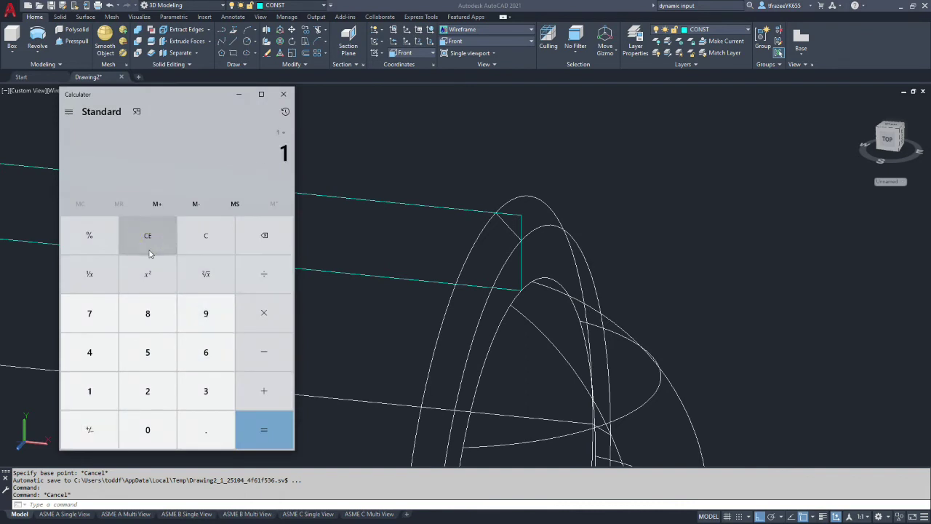
{"action": "type", "text": "20"}
{"action": "key", "text": "Return"}
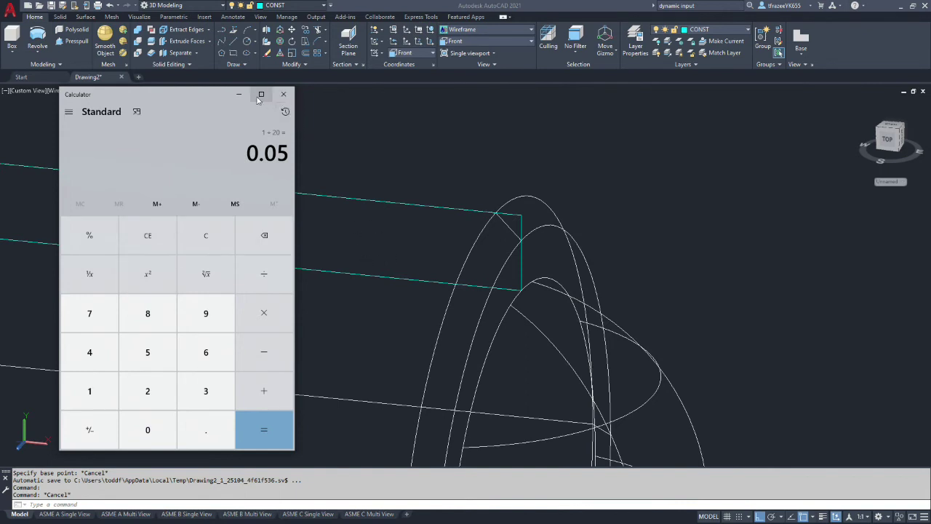
{"action": "left_click", "coordinate": [238, 94]}
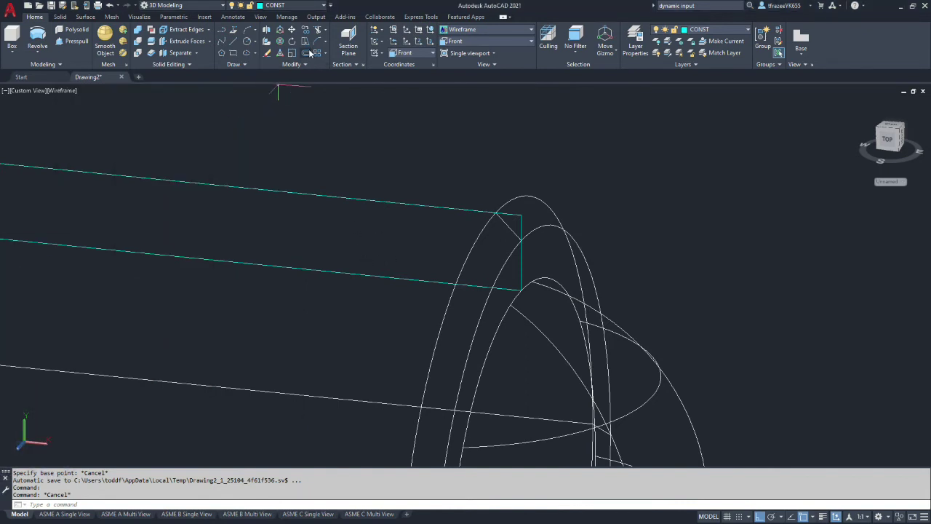
Offset a copy of the vertical cyan line 0.05 to its right.
{"action": "left_click", "coordinate": [306, 52]}
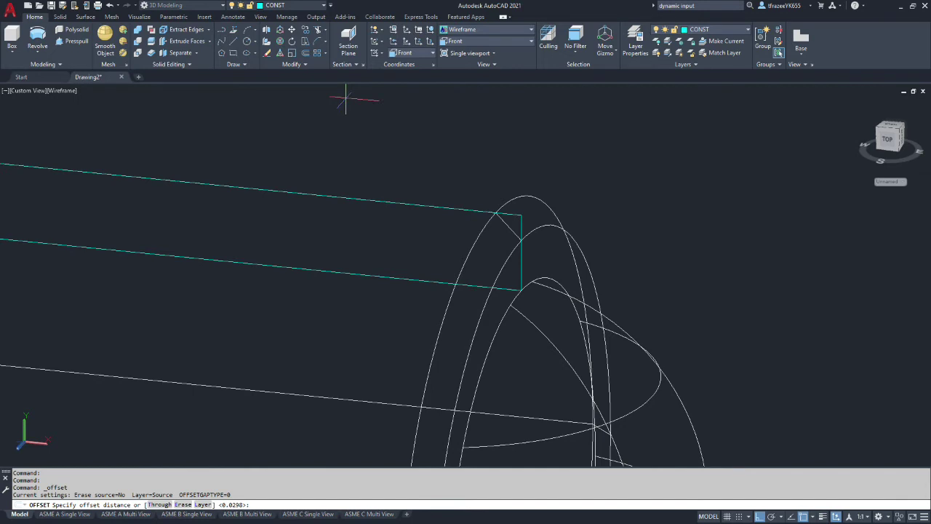
{"action": "type", "text": ".05"}
{"action": "key", "text": "Return"}
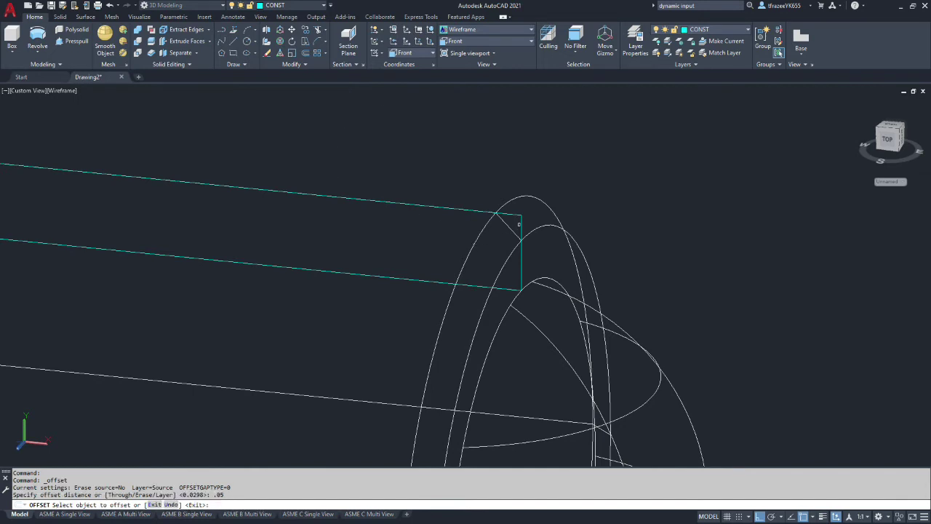
{"action": "left_click", "coordinate": [519, 224]}
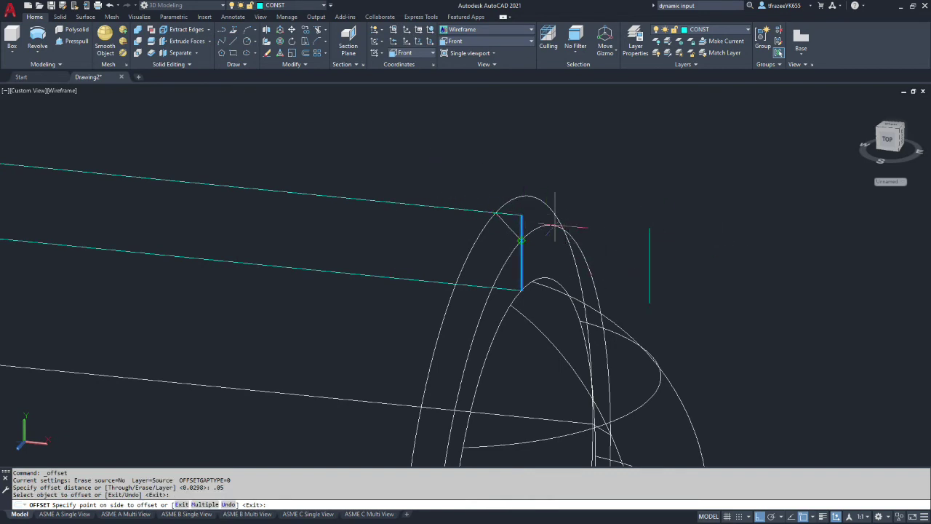
{"action": "left_click", "coordinate": [655, 246]}
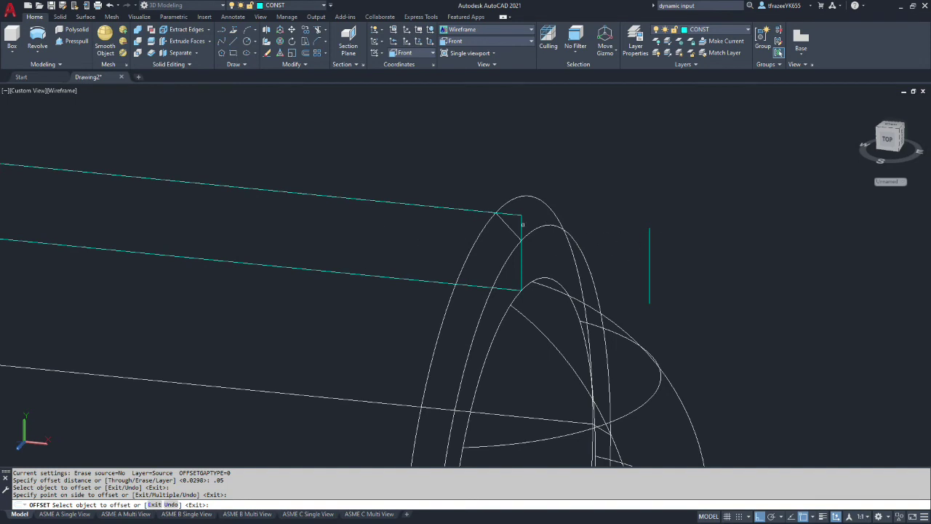
Rotate the vertical cyan line 30° about its top endpoint, with Ortho off.
{"action": "left_click", "coordinate": [293, 42]}
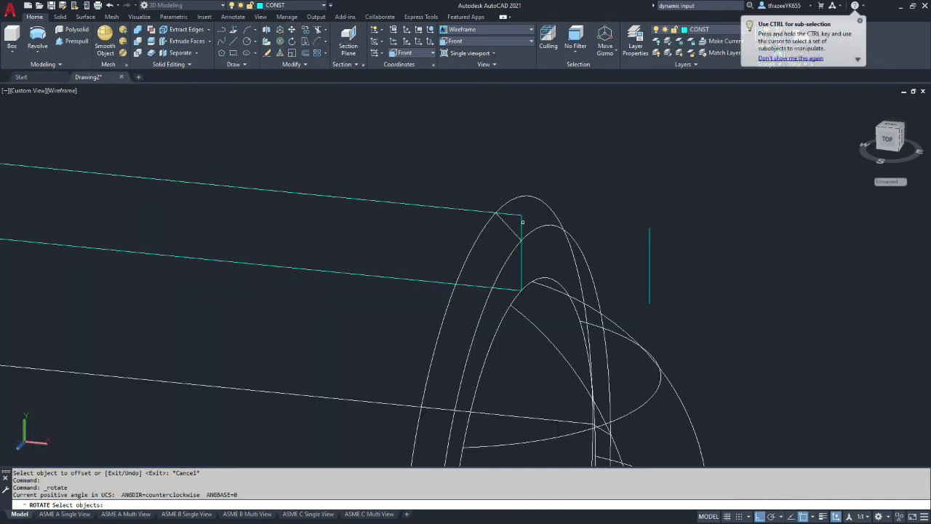
{"action": "left_click", "coordinate": [520, 221]}
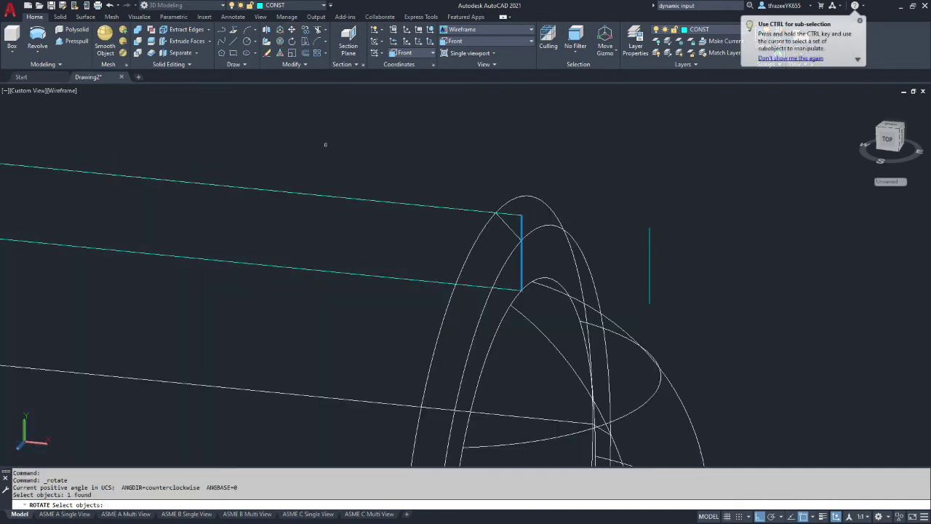
{"action": "key", "text": "Return"}
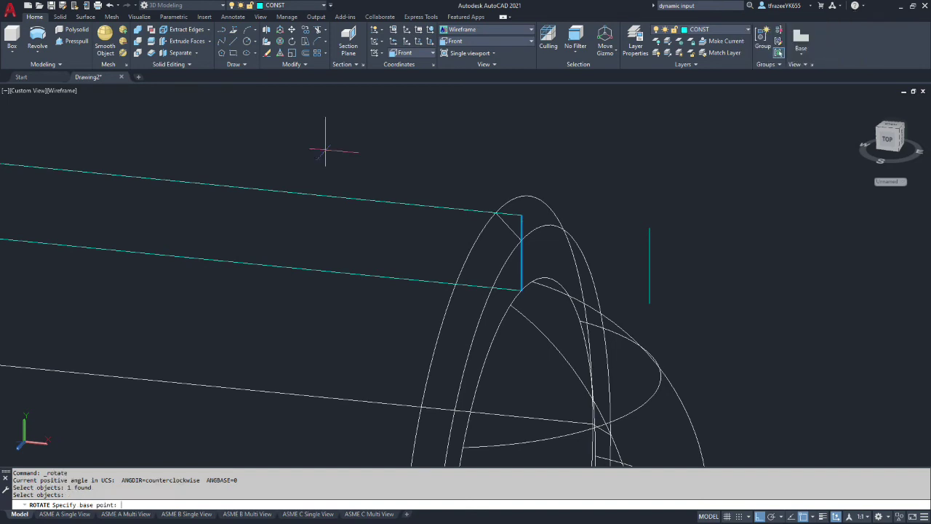
{"action": "left_click", "coordinate": [521, 214]}
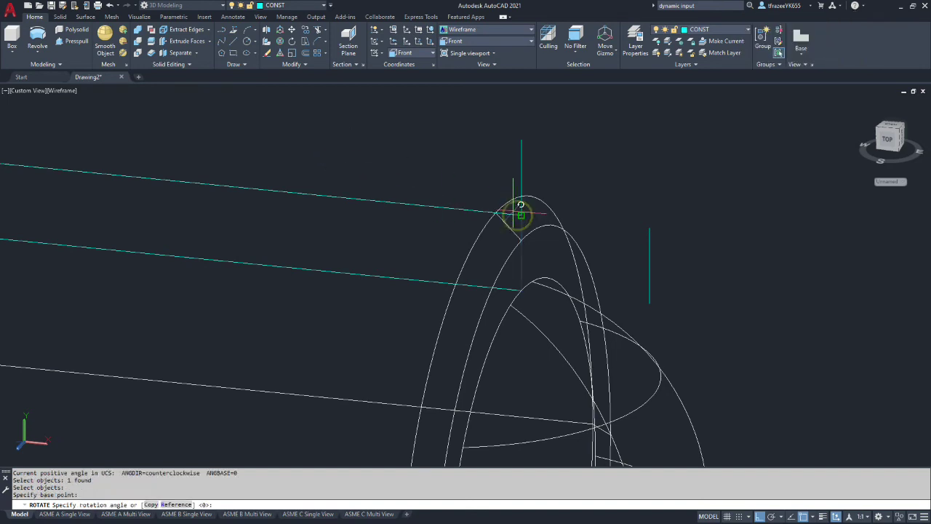
{"action": "left_click", "coordinate": [759, 515]}
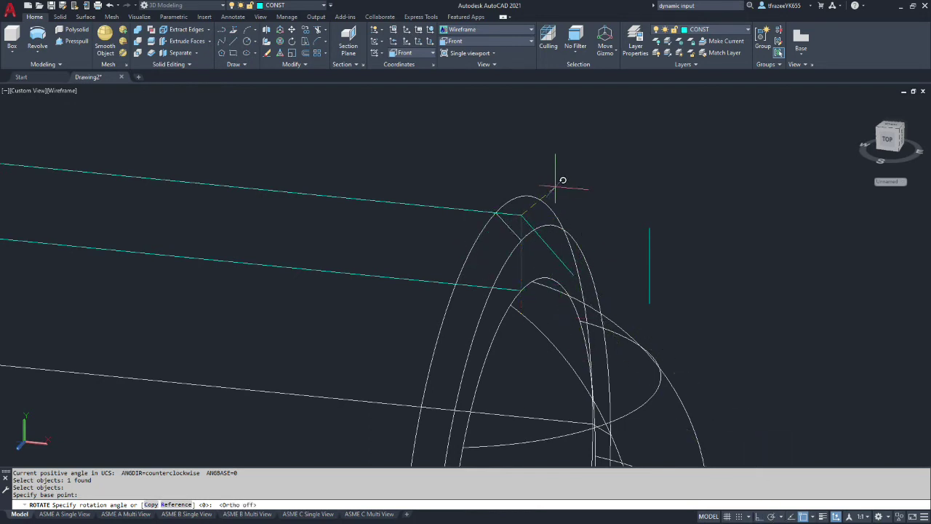
{"action": "type", "text": "30"}
{"action": "key", "text": "Return"}
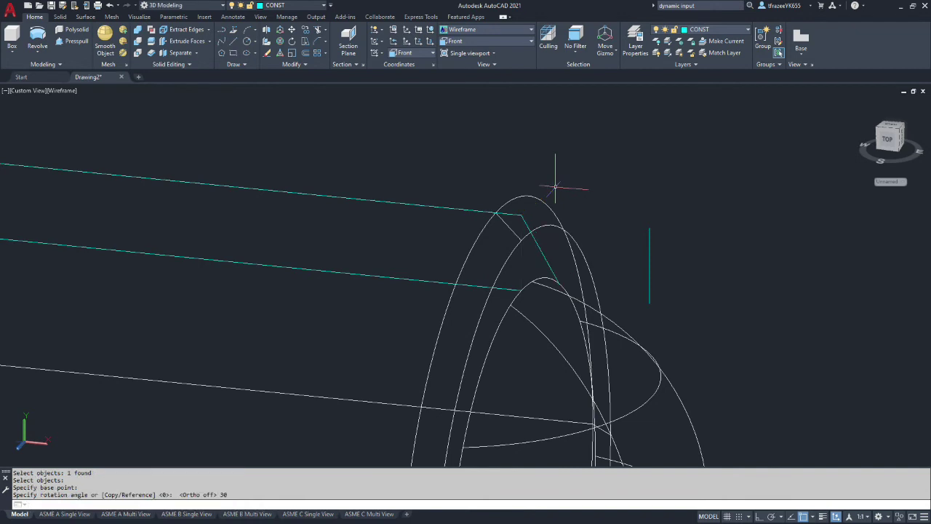
{"action": "key", "text": "Escape"}
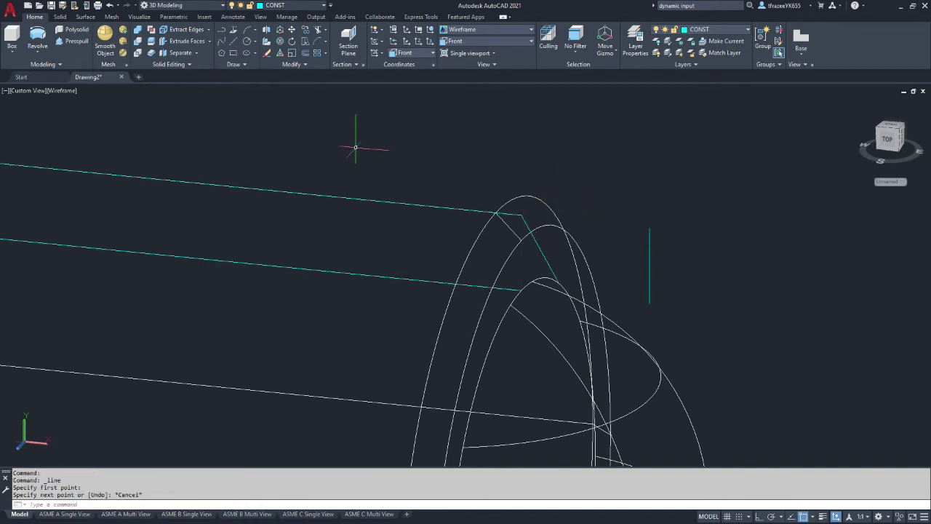
Extend both long cyan lines to the offset line and the slanted line to the bottom edge.
{"action": "left_click", "coordinate": [326, 33]}
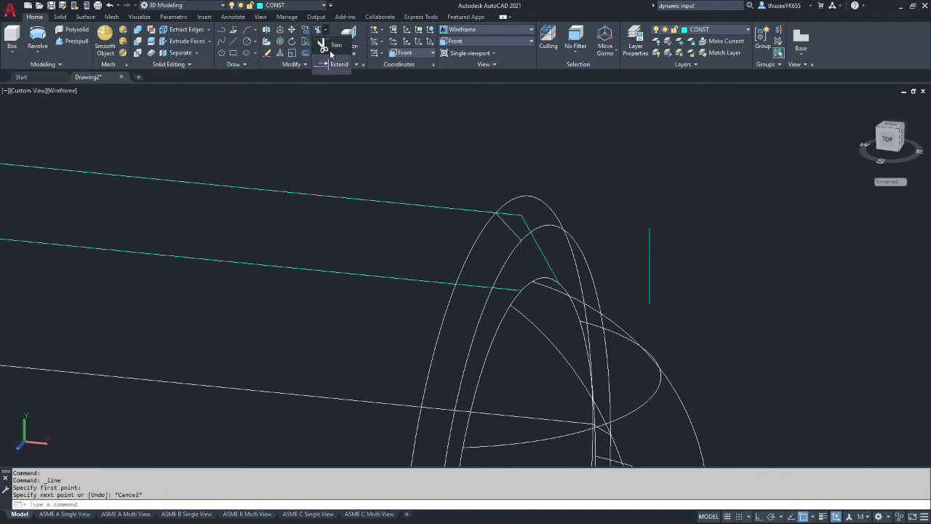
{"action": "left_click", "coordinate": [335, 64]}
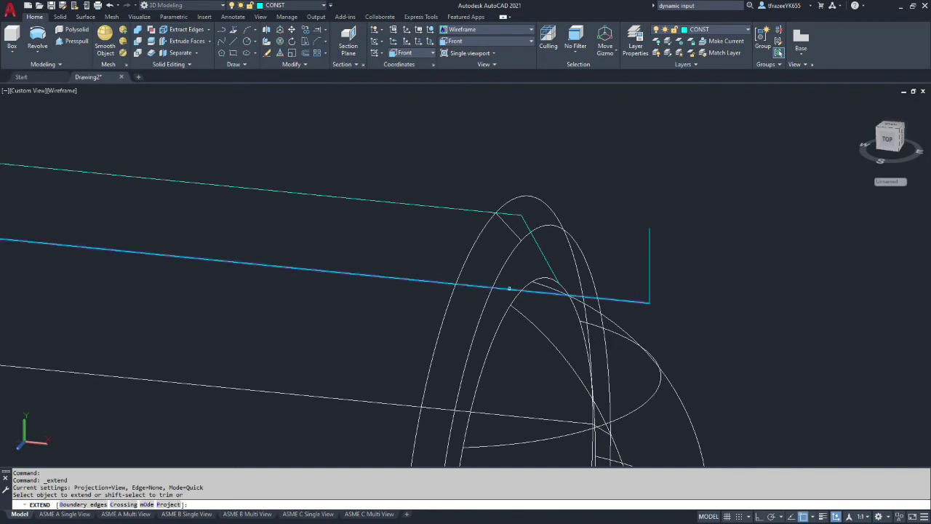
{"action": "left_click", "coordinate": [509, 286]}
{"action": "left_click", "coordinate": [510, 214]}
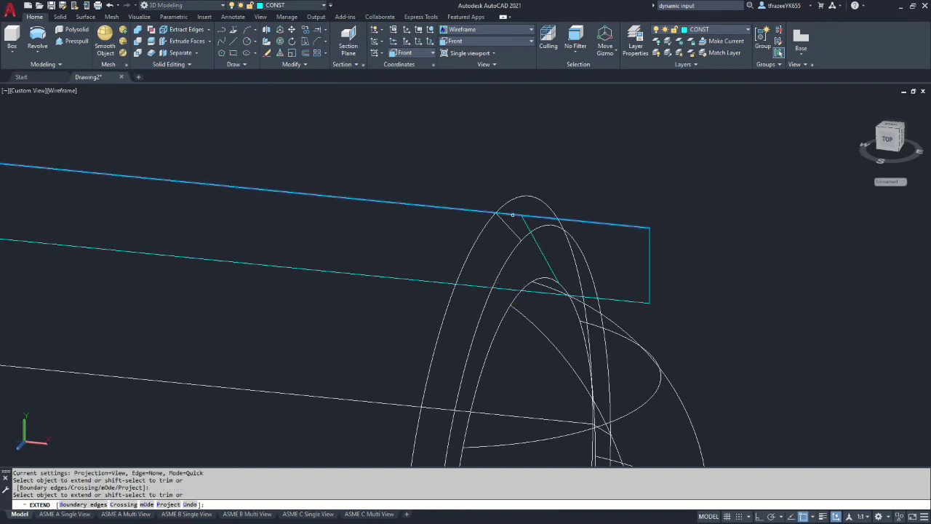
{"action": "left_click", "coordinate": [512, 215]}
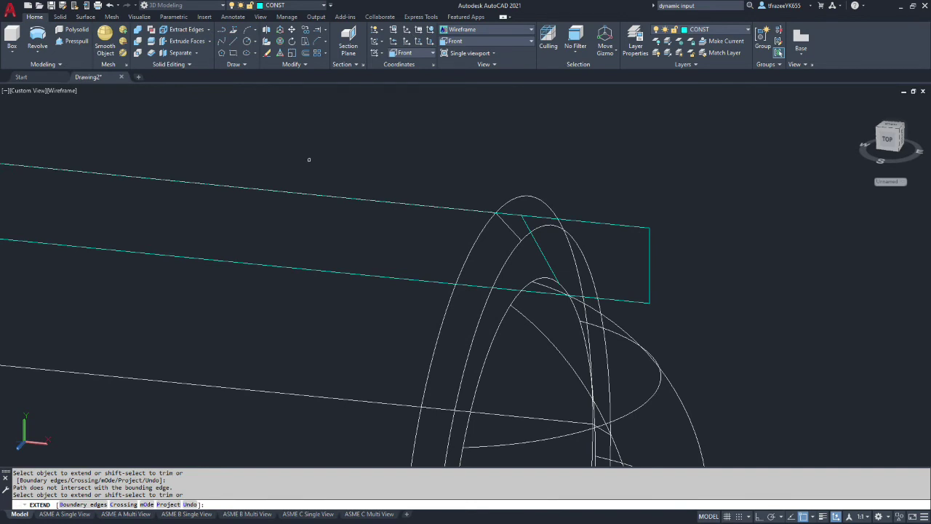
{"action": "middle_click_drag", "start_coordinate": [308, 160], "coordinate": [492, 152], "text": "shift"}
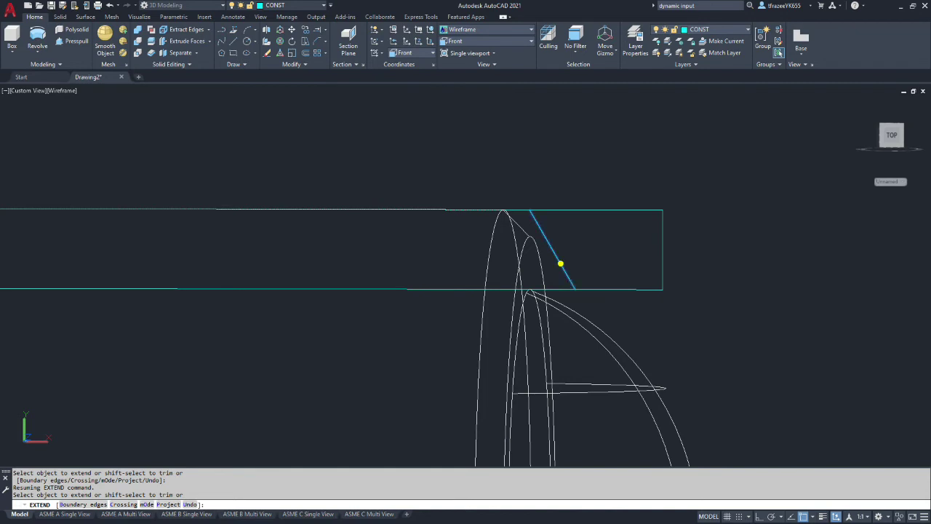
{"action": "left_click", "coordinate": [559, 262]}
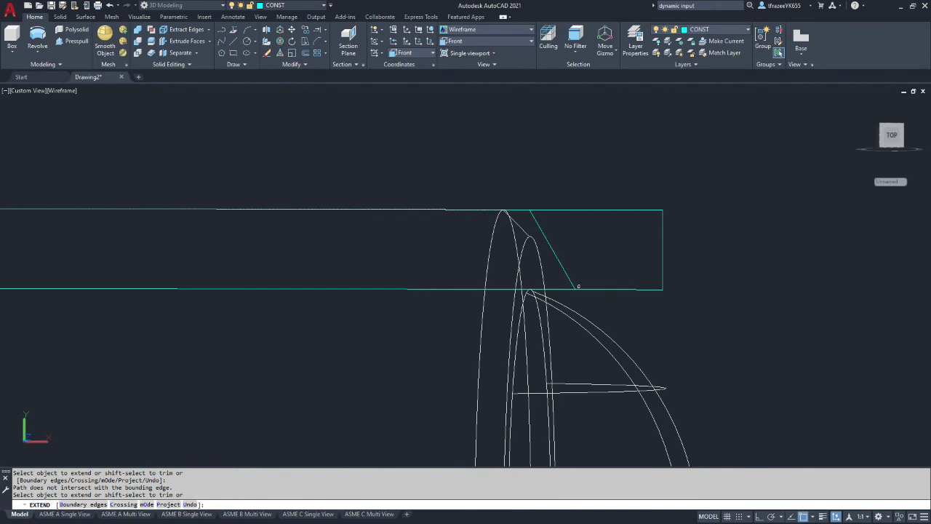
{"action": "left_click", "coordinate": [234, 41]}
Draw a vertical line from the slanted line's bottom end up past the top edge, with Ortho on.
{"action": "left_click", "coordinate": [574, 289]}
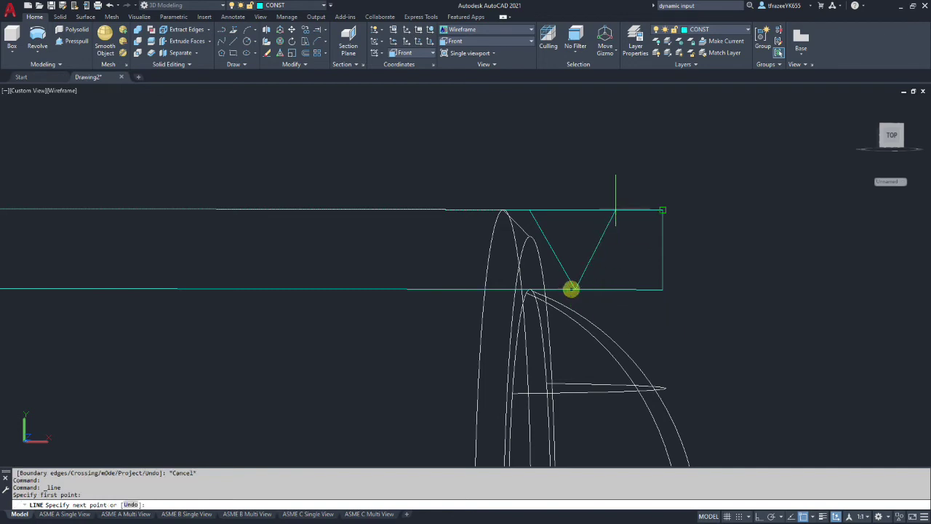
{"action": "left_click", "coordinate": [760, 517]}
{"action": "left_click", "coordinate": [579, 170]}
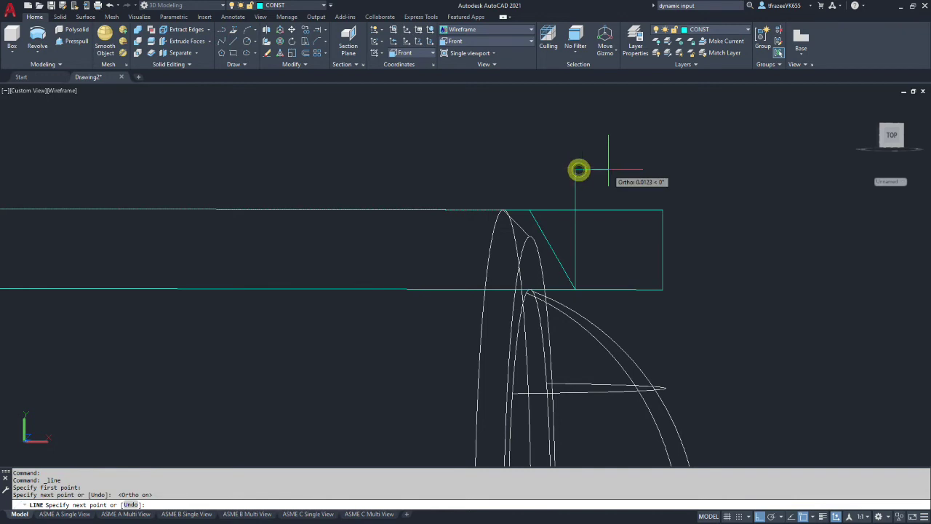
{"action": "key", "text": "Escape"}
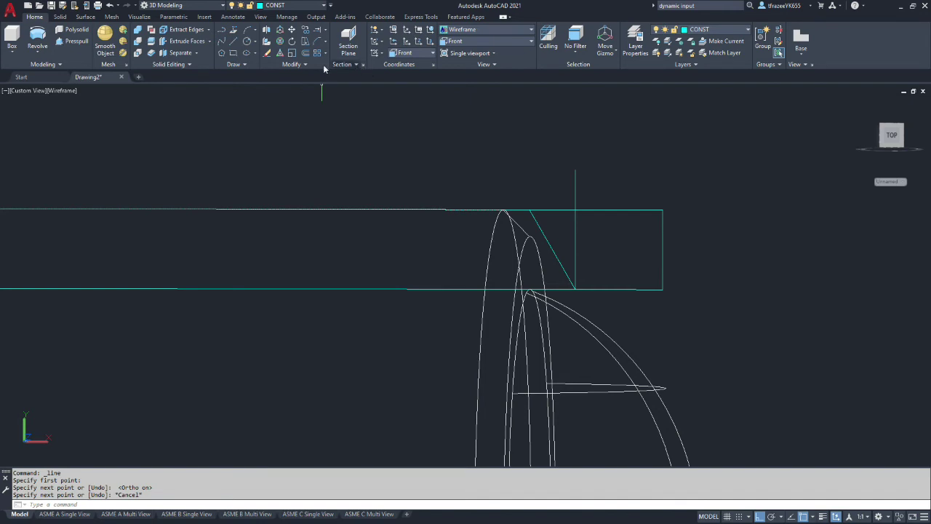
Mirror the slanted line about that vertical line, keeping the original.
{"action": "left_click", "coordinate": [304, 64]}
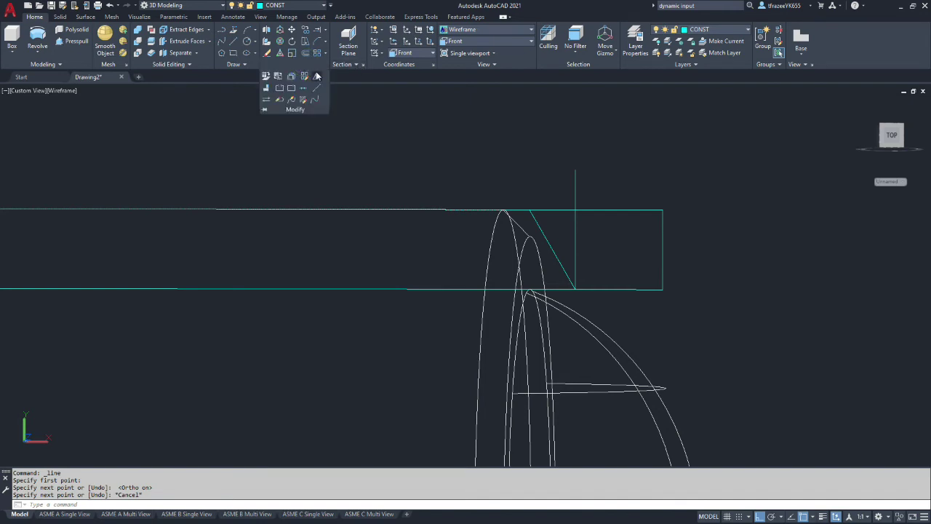
{"action": "left_click", "coordinate": [316, 77]}
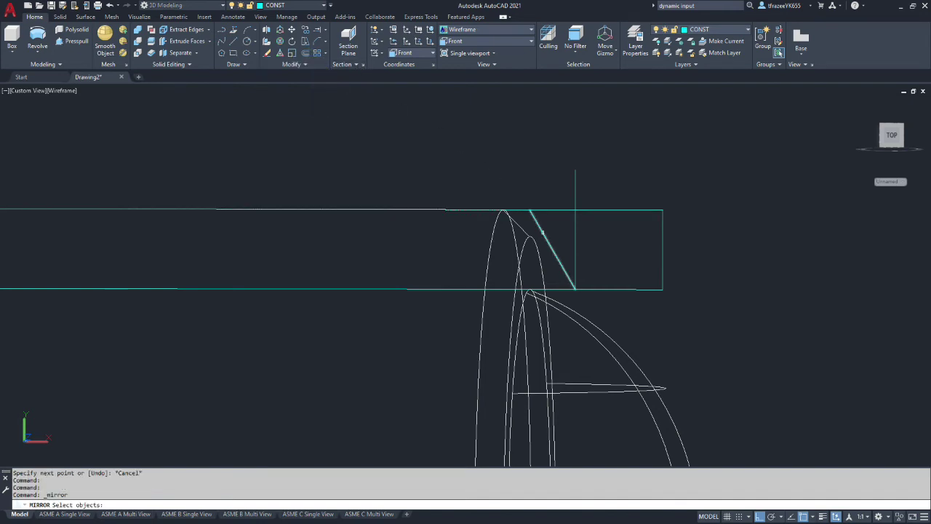
{"action": "left_click", "coordinate": [543, 233]}
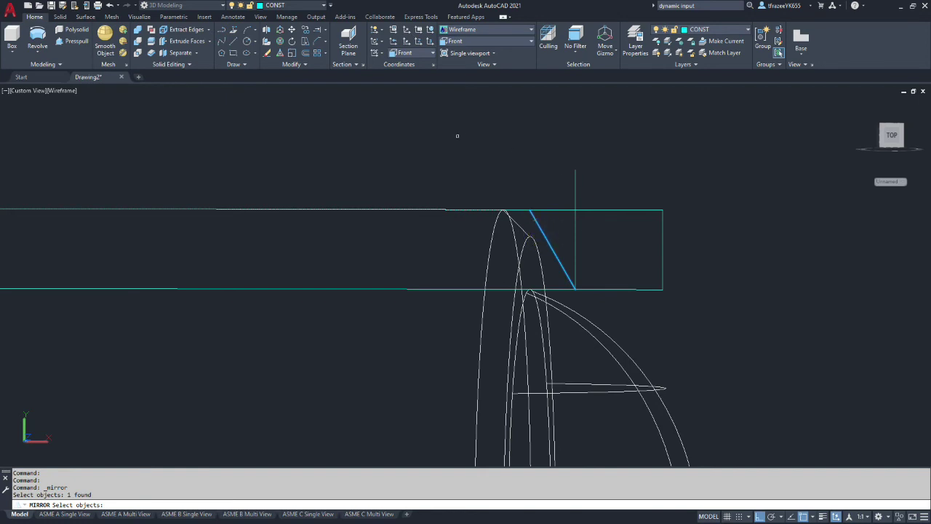
{"action": "key", "text": "Return"}
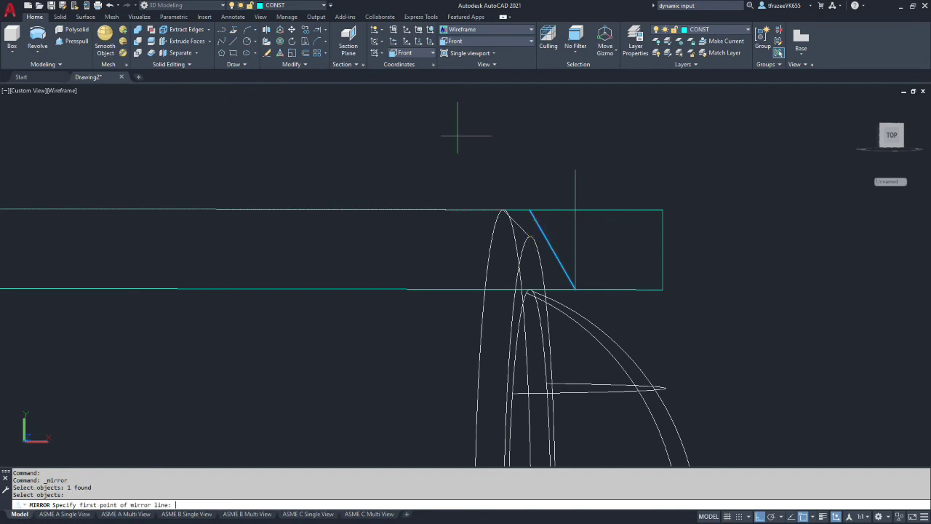
{"action": "left_click", "coordinate": [576, 170]}
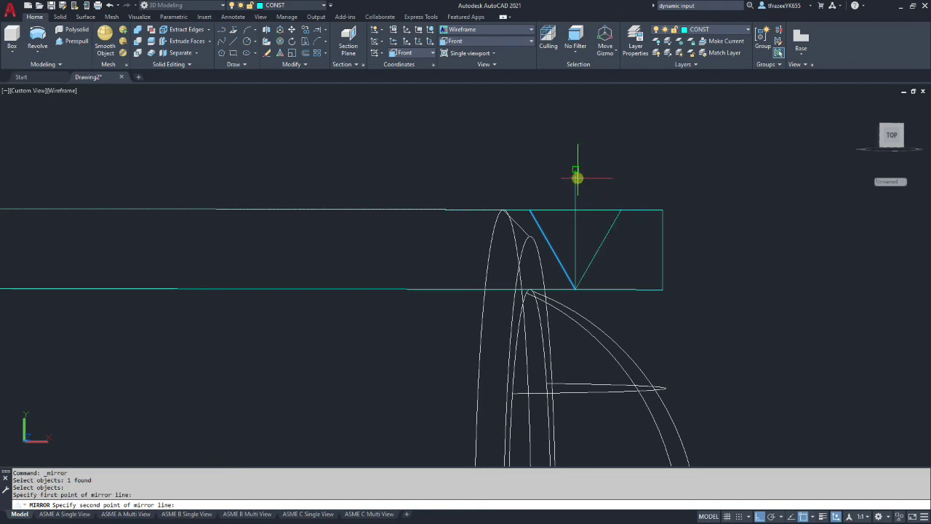
{"action": "left_click", "coordinate": [574, 288]}
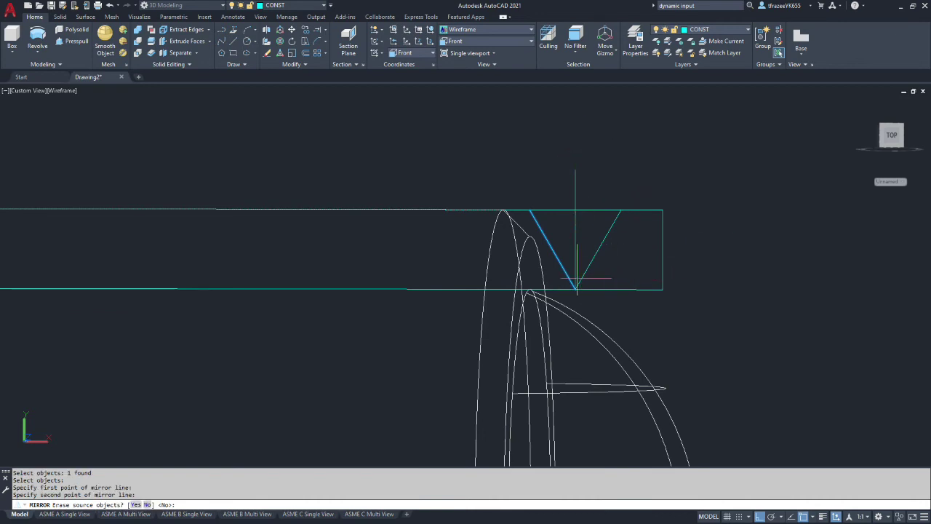
{"action": "key", "text": "Return"}
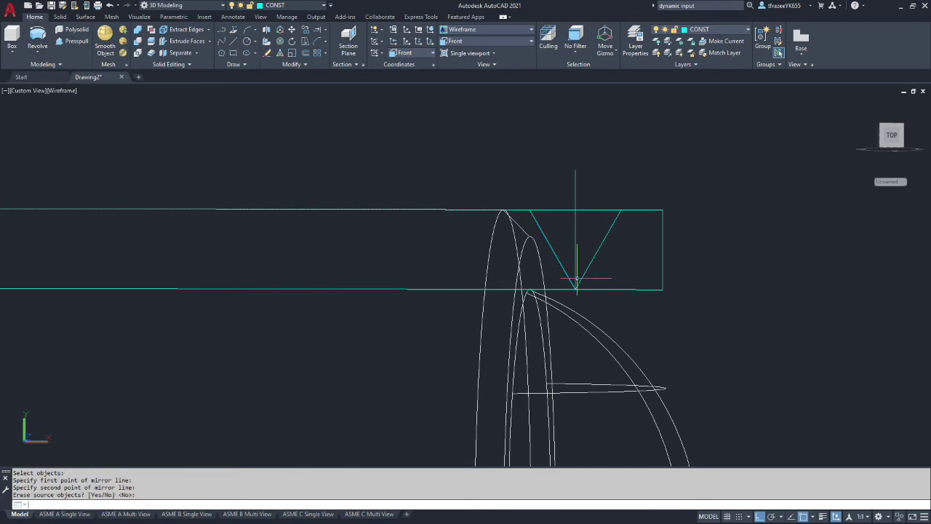
Delete the vertical centre line and trim the top edge between the V's arms.
{"action": "key", "text": "Return"}
{"action": "left_click", "coordinate": [575, 184]}
{"action": "key", "text": "Delete"}
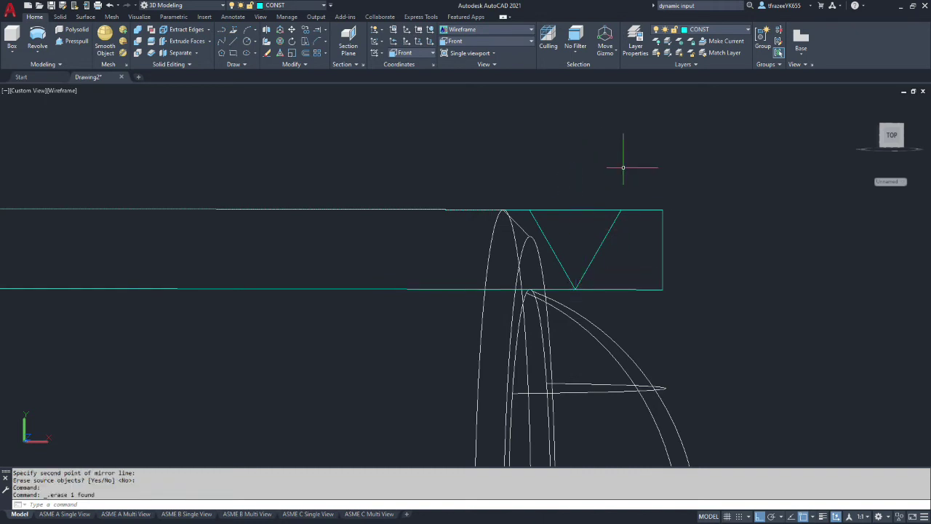
{"action": "left_click", "coordinate": [327, 30]}
{"action": "left_click", "coordinate": [338, 41]}
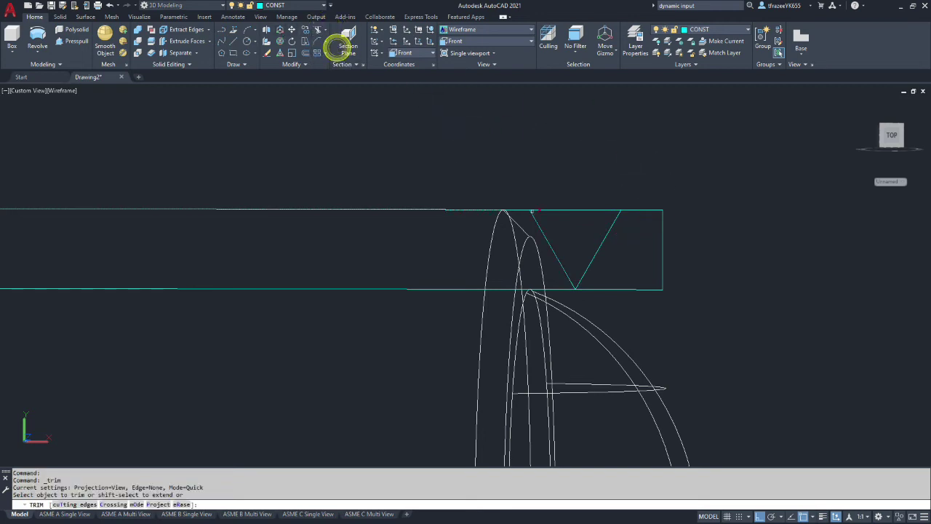
{"action": "left_click", "coordinate": [590, 209]}
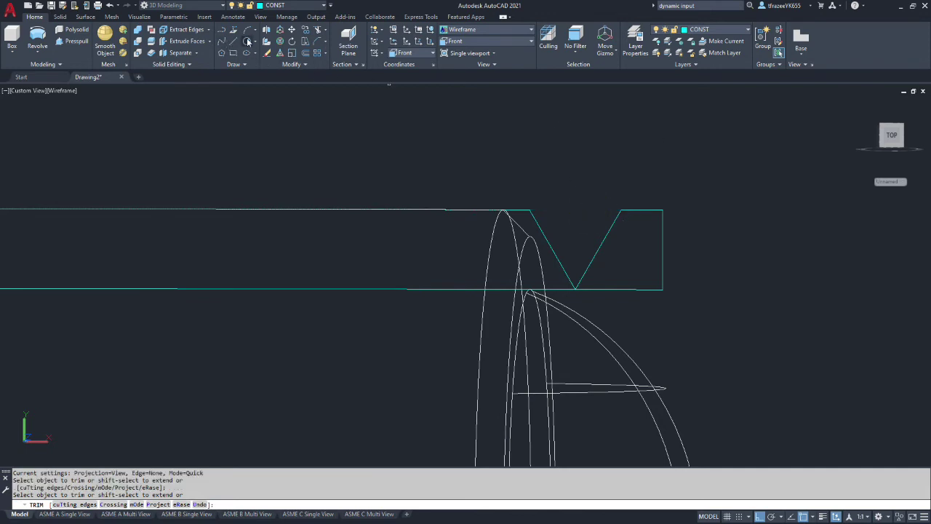
Move the V's right arm rightward from its top endpoint to give the groove a flat bottom.
{"action": "left_click", "coordinate": [293, 29]}
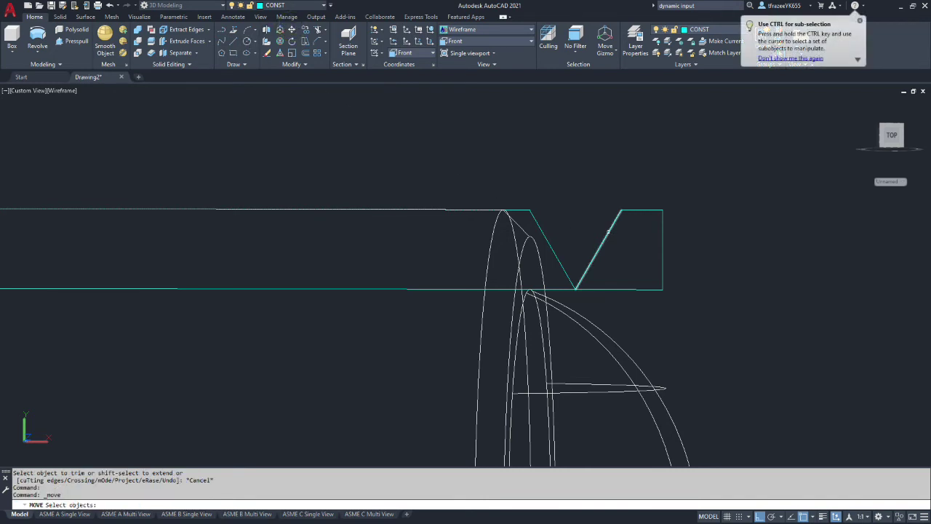
{"action": "left_click", "coordinate": [608, 232]}
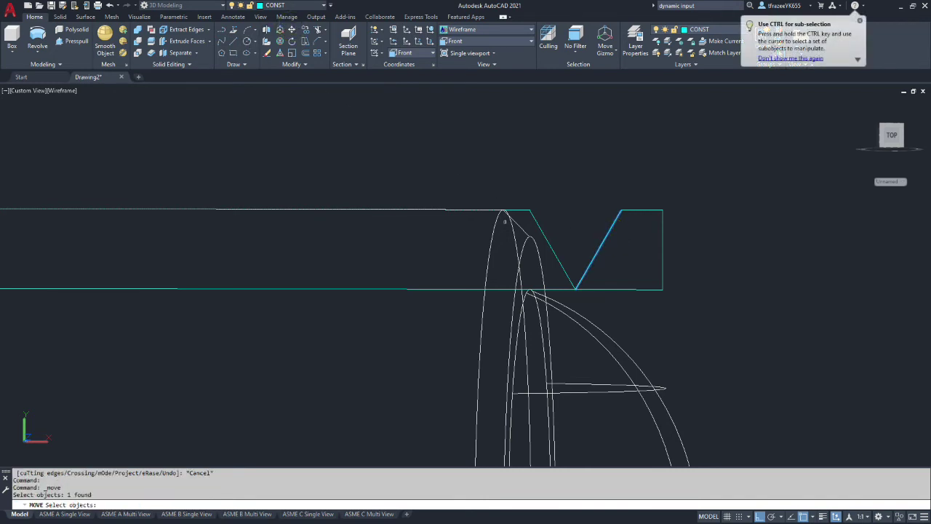
{"action": "key", "text": "Return"}
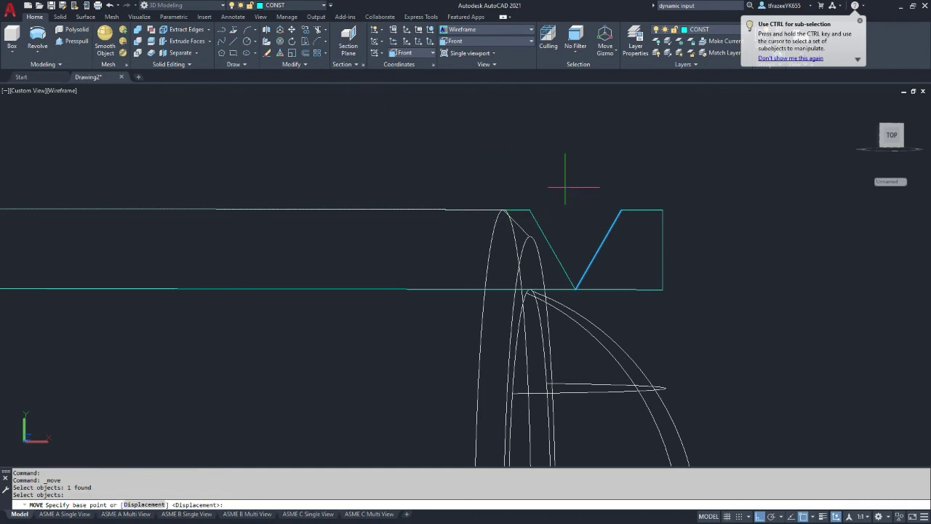
{"action": "left_click", "coordinate": [619, 210]}
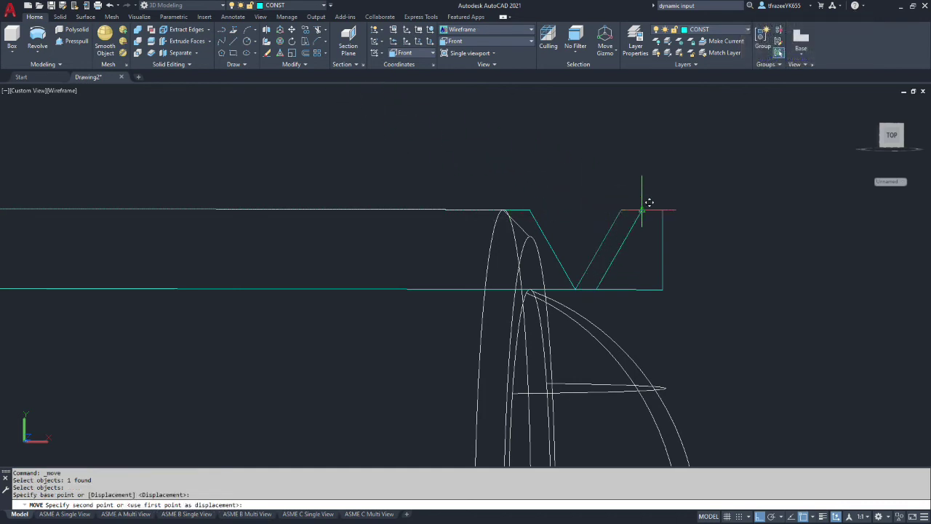
{"action": "left_click", "coordinate": [641, 211]}
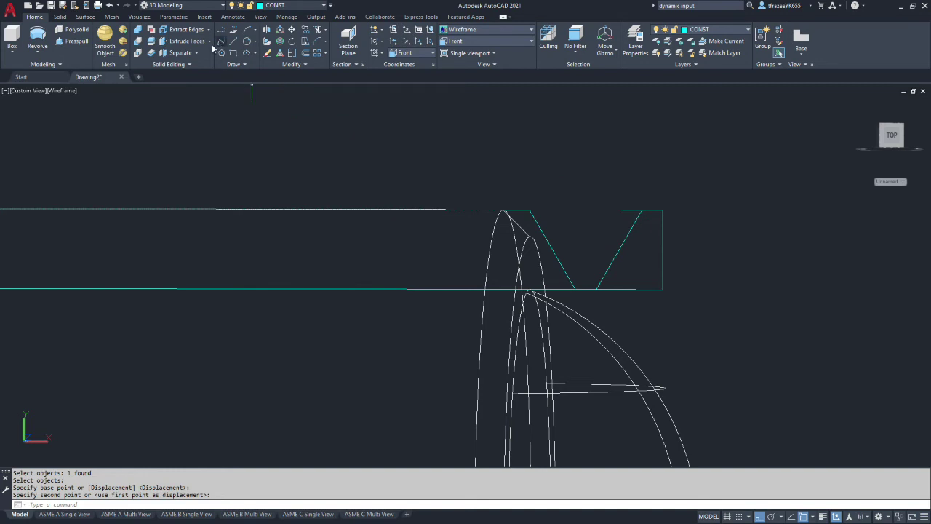
{"action": "left_click", "coordinate": [325, 31]}
Extend the top edge across the groove's gap, then trim the top edge stub right of the groove.
{"action": "left_click", "coordinate": [332, 58]}
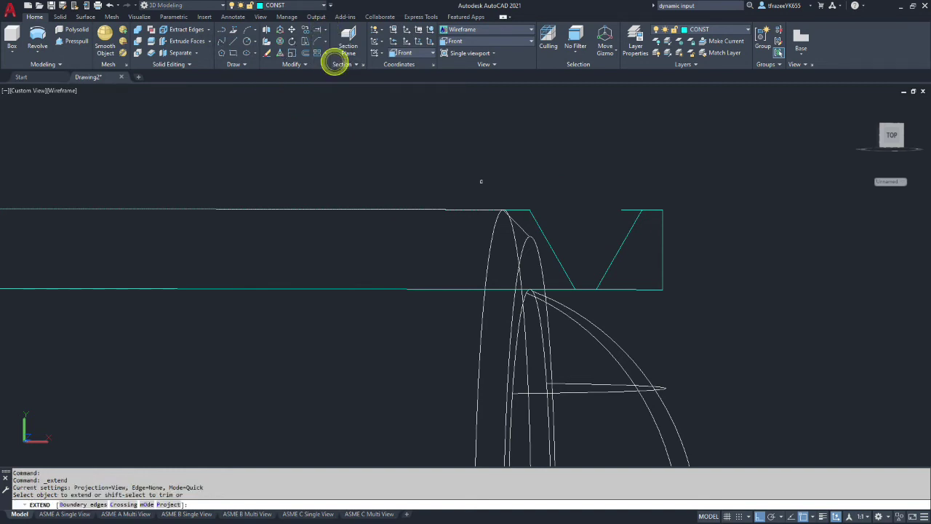
{"action": "left_click", "coordinate": [624, 211]}
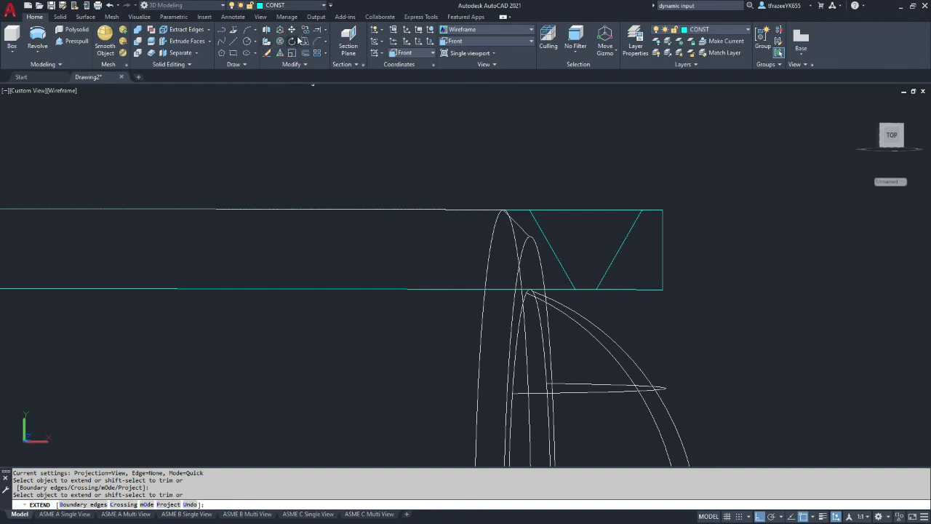
{"action": "left_click", "coordinate": [325, 29]}
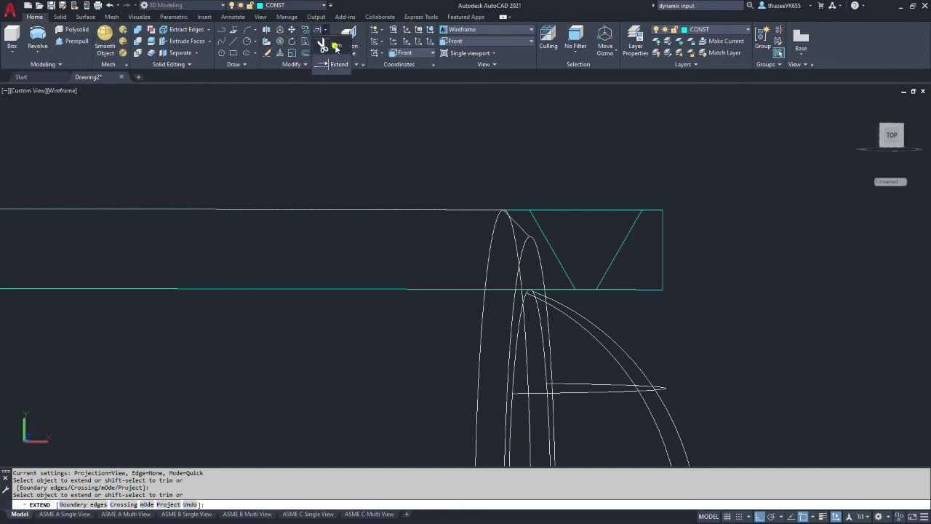
{"action": "left_click", "coordinate": [332, 48]}
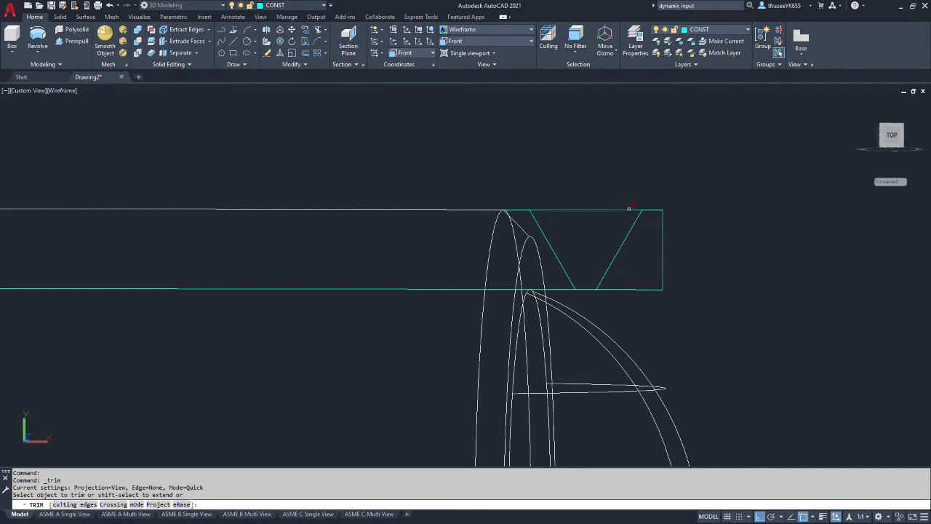
{"action": "left_click", "coordinate": [656, 211]}
{"action": "left_click_drag", "start_coordinate": [655, 210], "coordinate": [652, 207]}
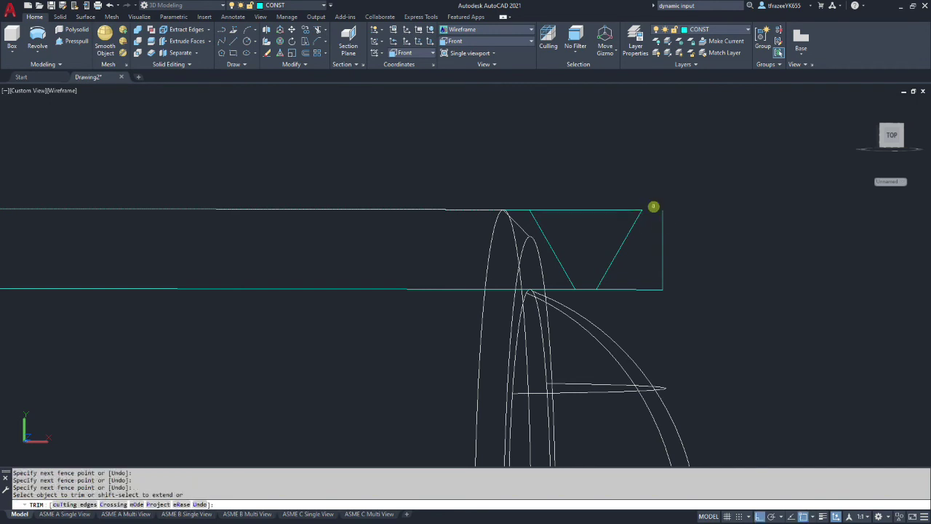
Trim the bottom line on both sides of the trapezoid and delete the leftover right vertical line.
{"action": "left_click", "coordinate": [619, 288]}
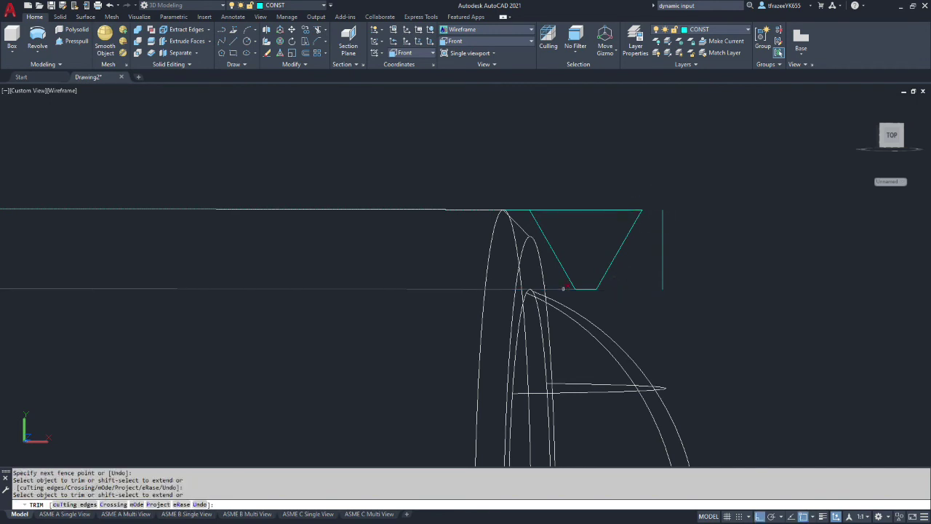
{"action": "left_click", "coordinate": [563, 288]}
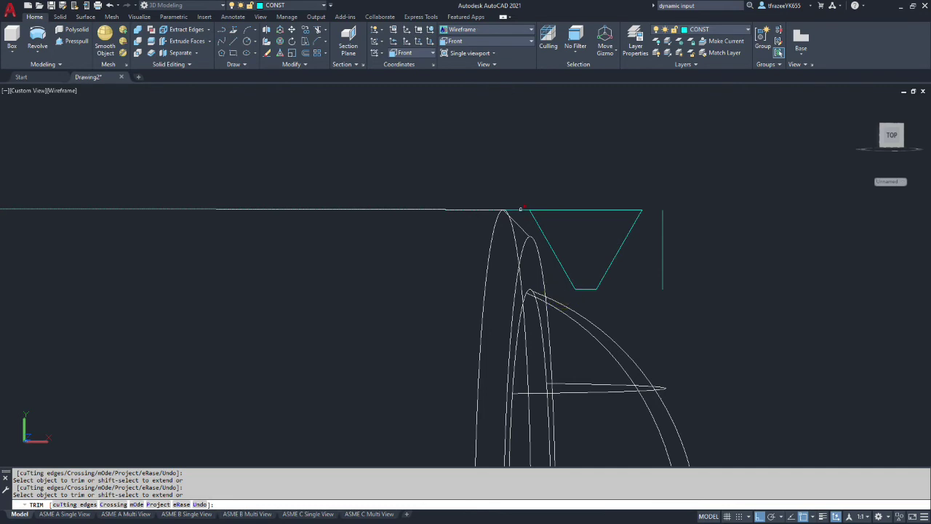
{"action": "left_click", "coordinate": [521, 210]}
{"action": "key", "text": "Escape"}
{"action": "left_click", "coordinate": [662, 251]}
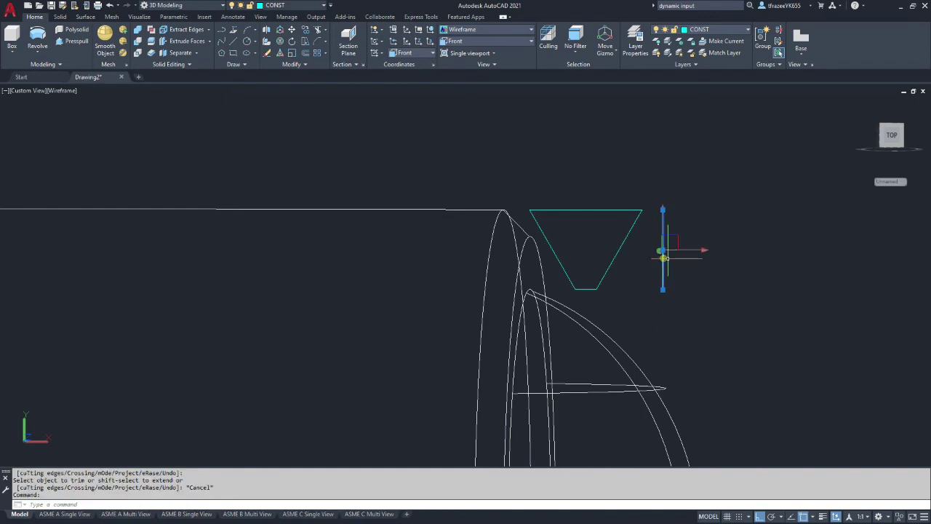
{"action": "key", "text": "Delete"}
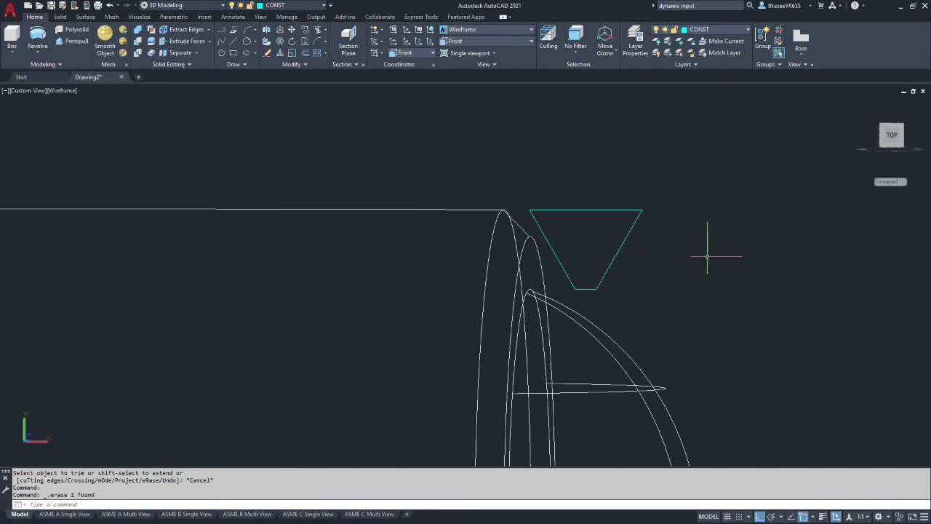
{"action": "middle_click_drag", "start_coordinate": [696, 251], "coordinate": [509, 254], "text": "shift"}
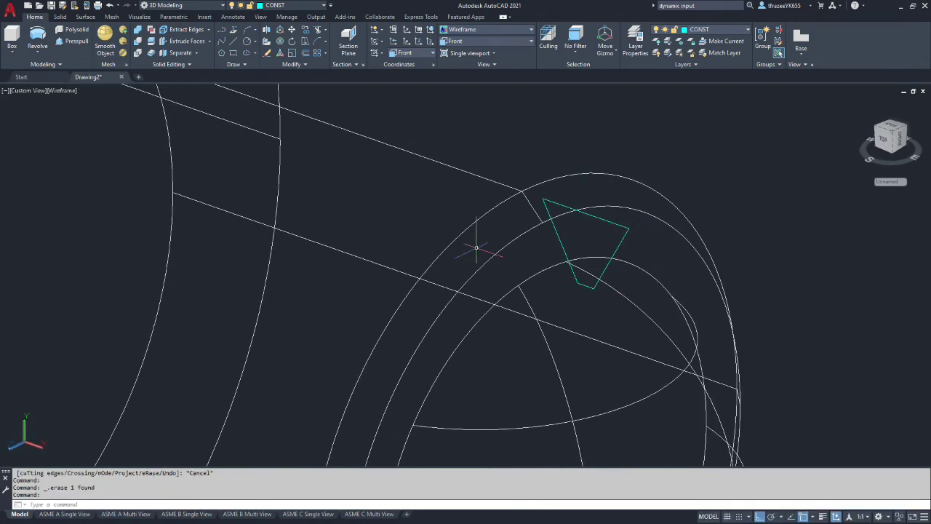
Use JOIN on the trapezoid's left, top, right and bottom edges to make one closed polyline.
{"action": "key", "text": "Escape"}
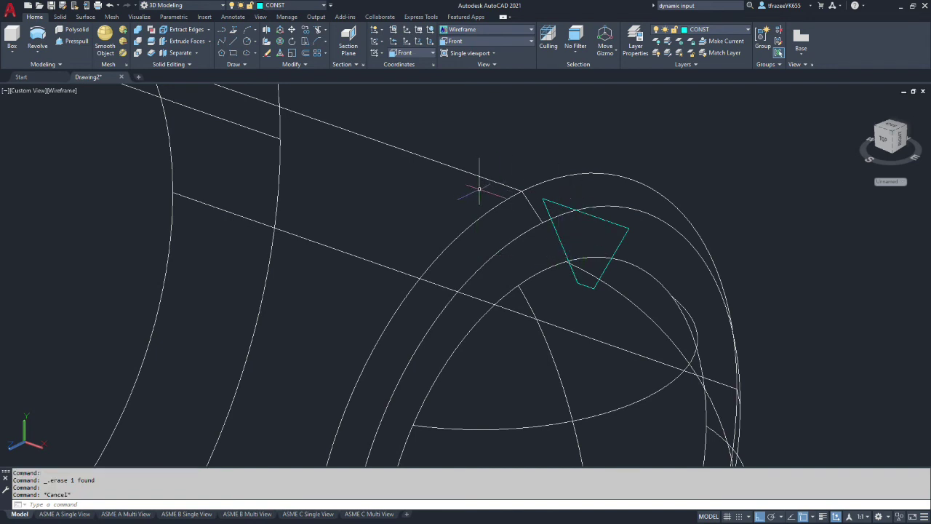
{"action": "type", "text": "join"}
{"action": "key", "text": "Return"}
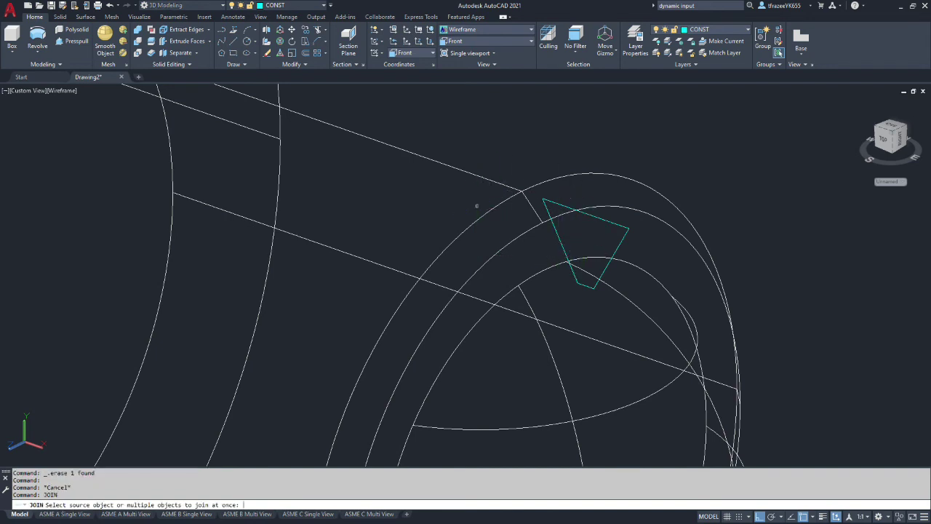
{"action": "left_click", "coordinate": [561, 244]}
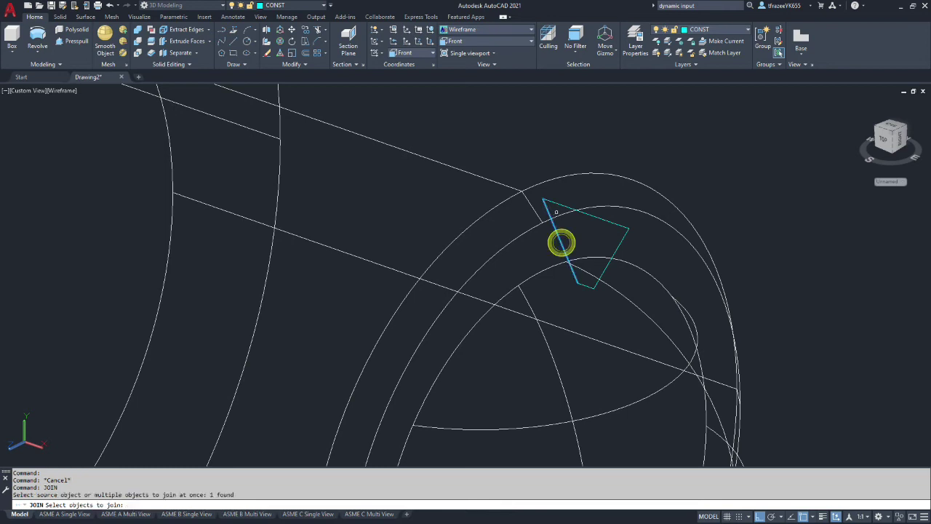
{"action": "left_click", "coordinate": [557, 204]}
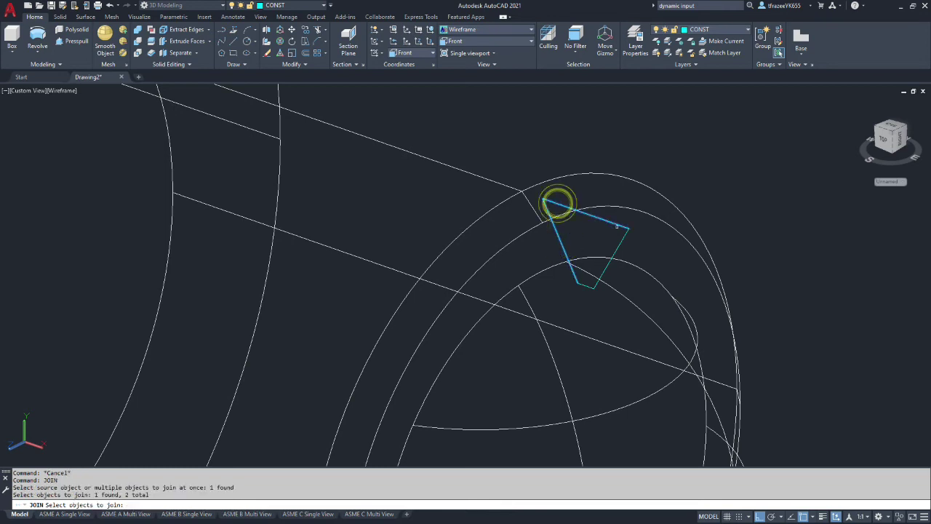
{"action": "left_click", "coordinate": [624, 235]}
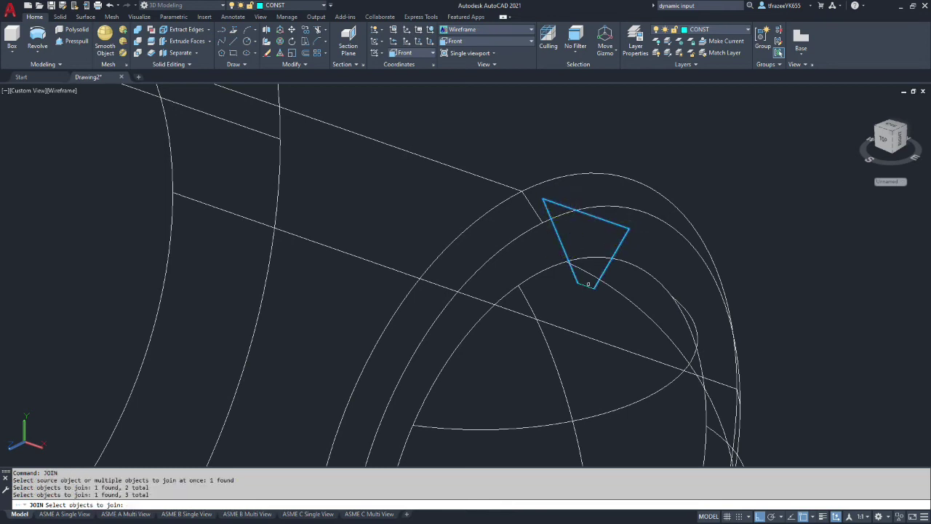
{"action": "left_click", "coordinate": [588, 283]}
{"action": "left_click", "coordinate": [587, 285]}
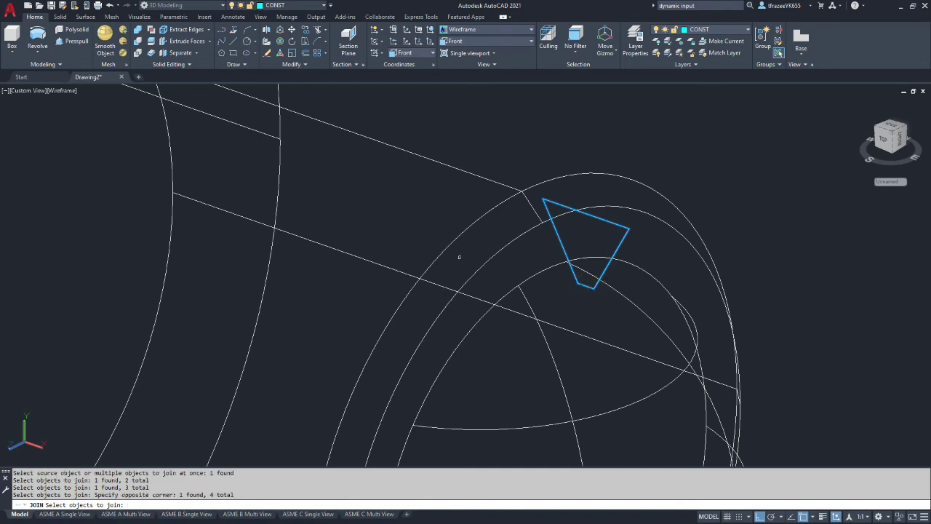
{"action": "key", "text": "Return"}
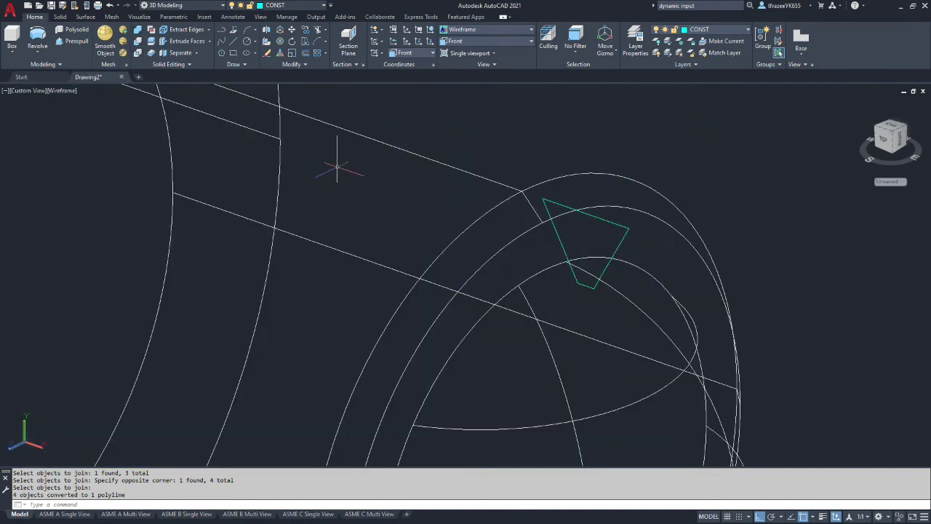
{"action": "scroll", "coordinate": [336, 159], "scroll_direction": "down", "scroll_amount": 3}
Start a first helix with its base centre at the dome's centre.
{"action": "scroll", "coordinate": [198, 148], "scroll_direction": "down", "scroll_amount": 2}
{"action": "scroll", "coordinate": [199, 149], "scroll_direction": "up", "scroll_amount": 8}
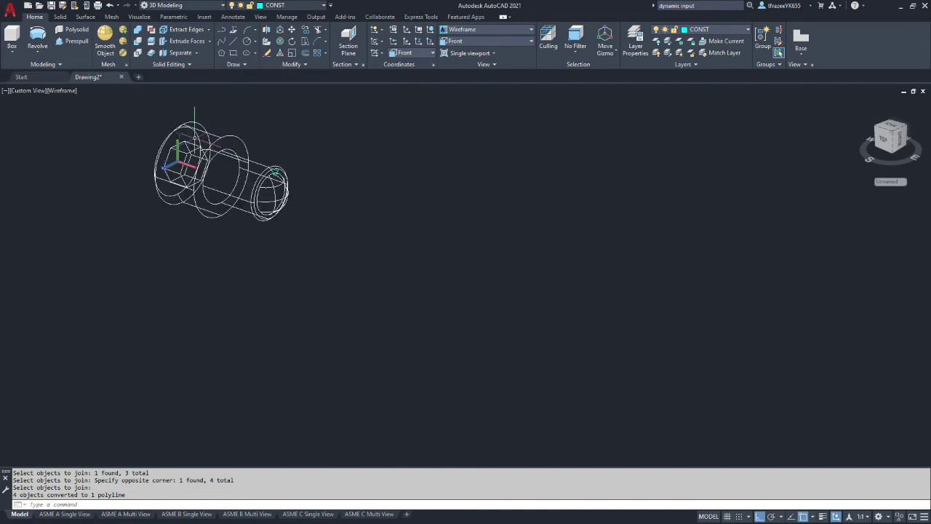
{"action": "scroll", "coordinate": [310, 133], "scroll_direction": "down", "scroll_amount": 2}
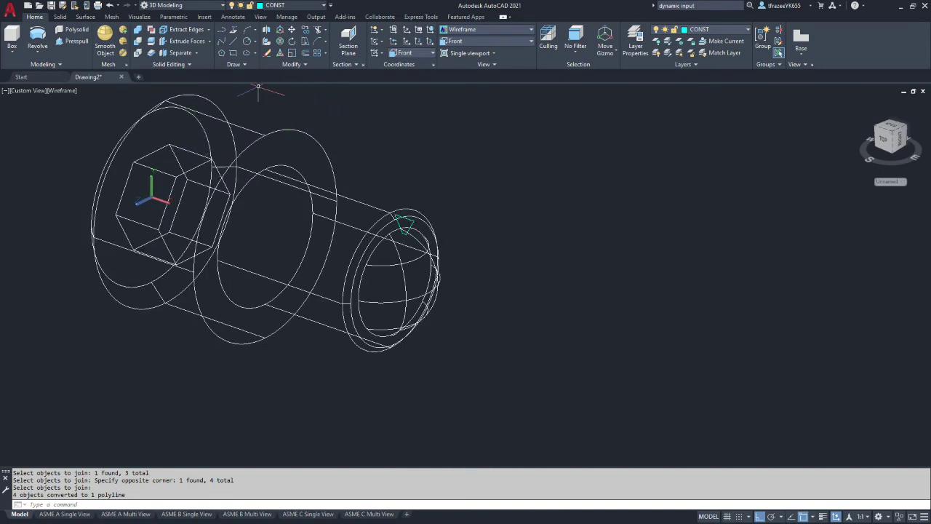
{"action": "left_click", "coordinate": [243, 64]}
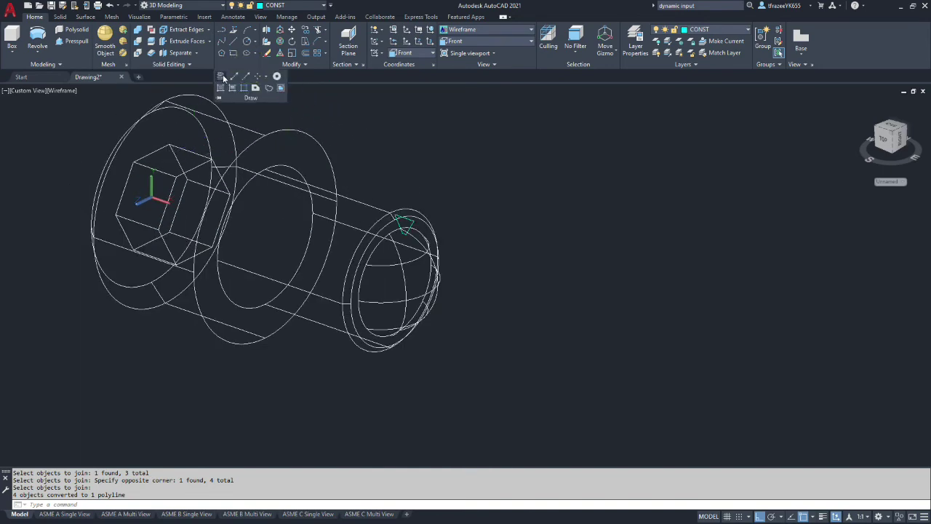
{"action": "left_click", "coordinate": [221, 77]}
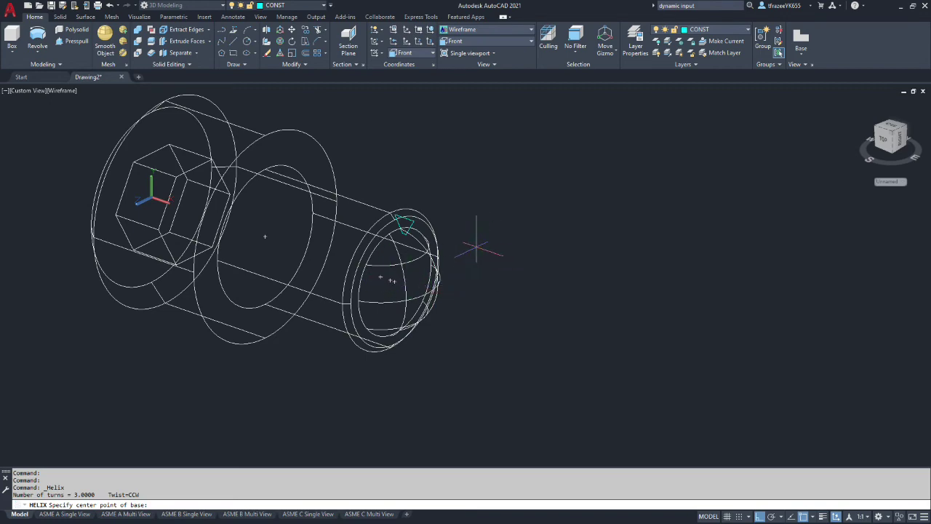
{"action": "middle_click_drag", "start_coordinate": [477, 248], "coordinate": [529, 238], "text": "shift"}
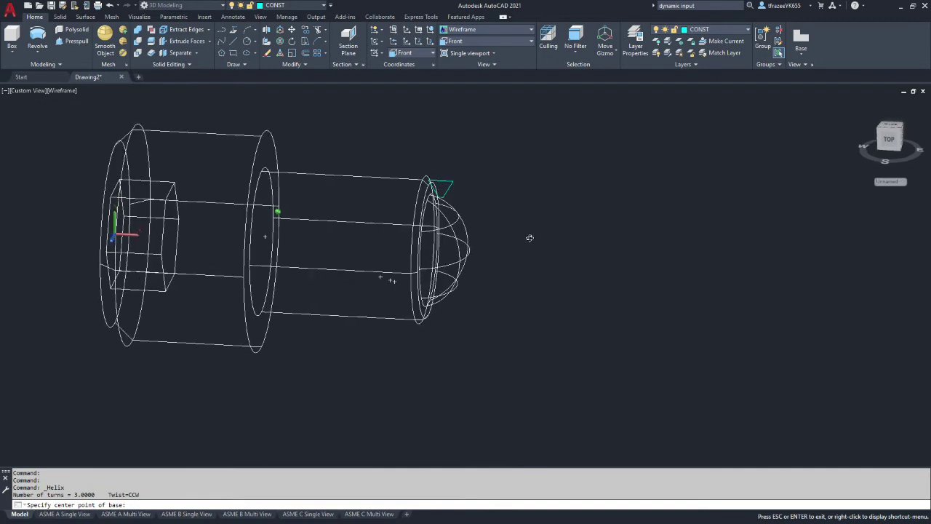
{"action": "scroll", "coordinate": [530, 238], "scroll_direction": "up", "scroll_amount": 2}
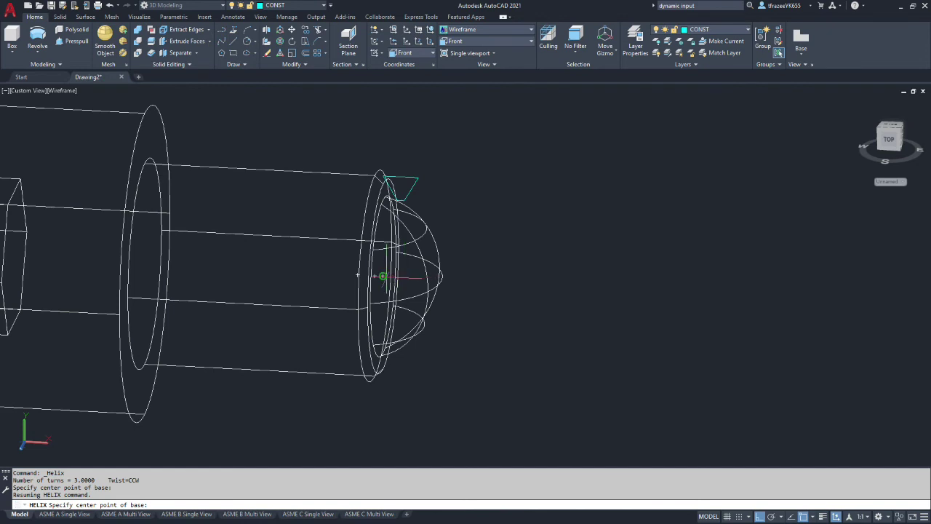
{"action": "left_click", "coordinate": [383, 276]}
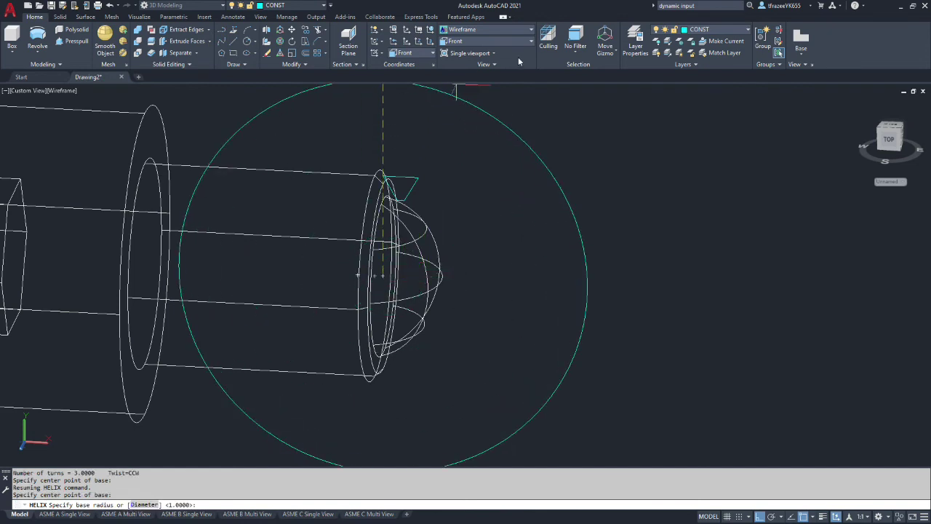
Switch to the Right preset view, then orbit to an angled view of the shank.
{"action": "left_click", "coordinate": [486, 41]}
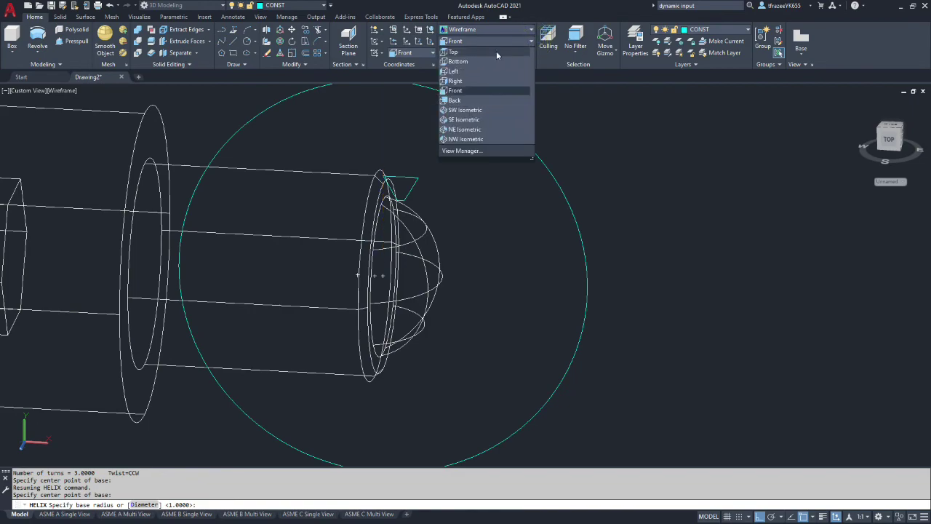
{"action": "left_click", "coordinate": [459, 79]}
{"action": "middle_click_drag", "start_coordinate": [487, 273], "coordinate": [706, 263], "text": "shift"}
{"action": "scroll", "coordinate": [705, 263], "scroll_direction": "down", "scroll_amount": 5}
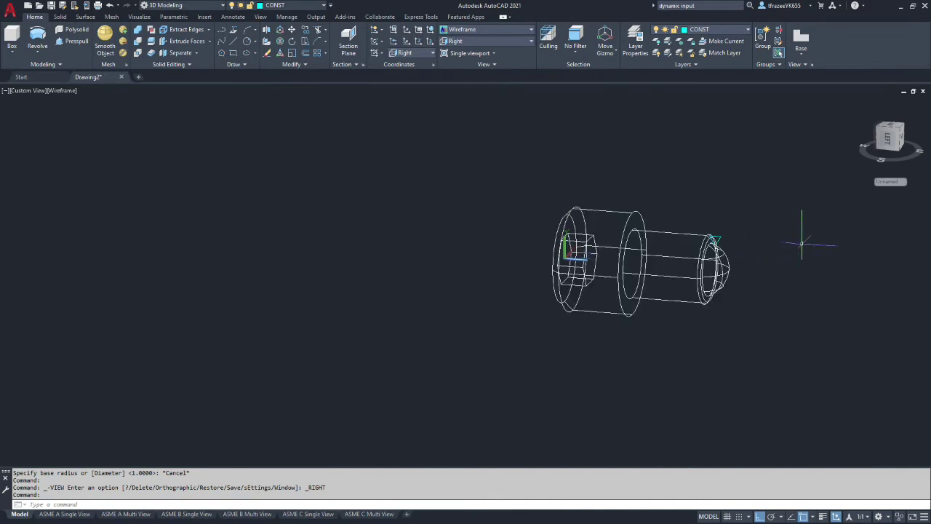
{"action": "scroll", "coordinate": [786, 252], "scroll_direction": "down", "scroll_amount": 3}
{"action": "scroll", "coordinate": [785, 252], "scroll_direction": "up", "scroll_amount": 8}
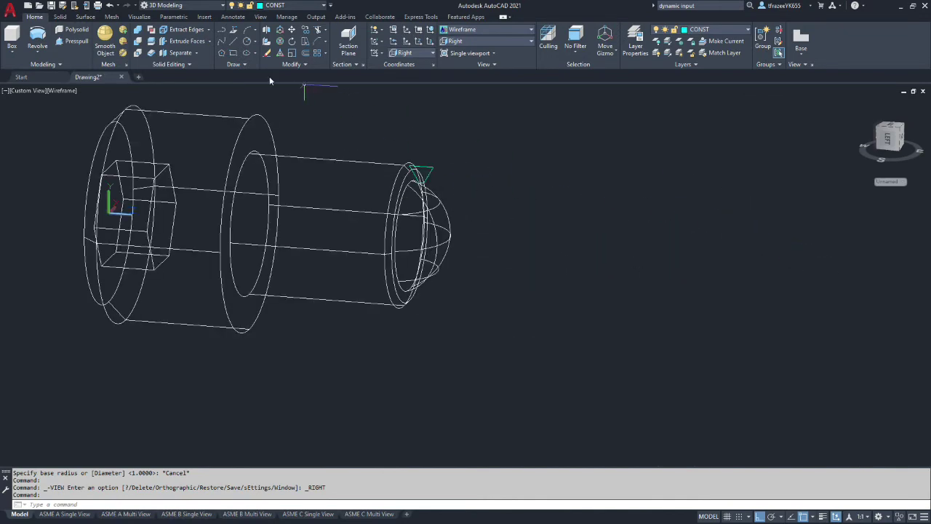
Restart the helix at the tip's centre, with base and top radii of 0.125 at the profile corner.
{"action": "left_click", "coordinate": [244, 65]}
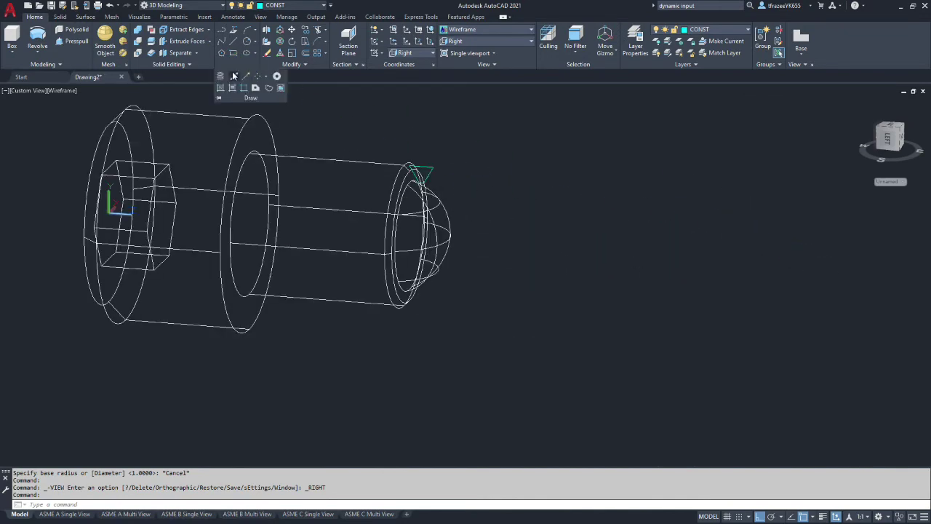
{"action": "left_click", "coordinate": [221, 75]}
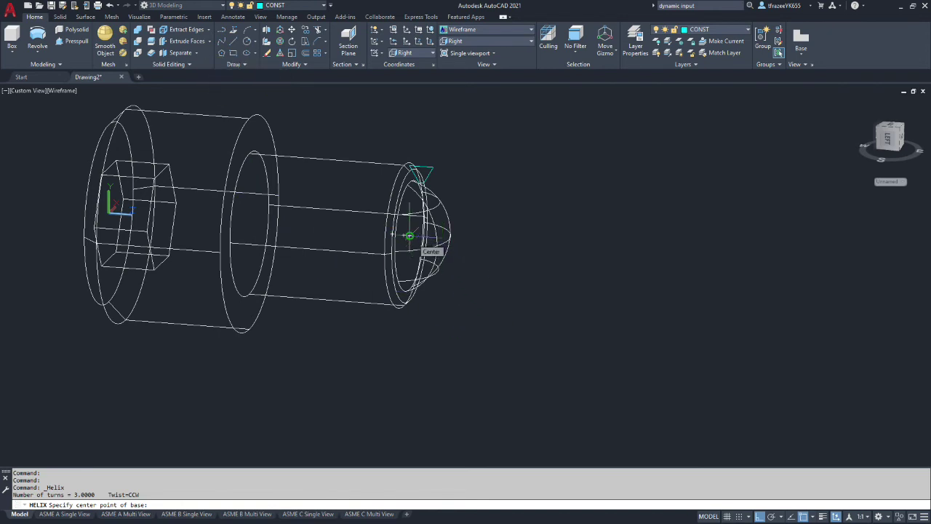
{"action": "left_click", "coordinate": [409, 235]}
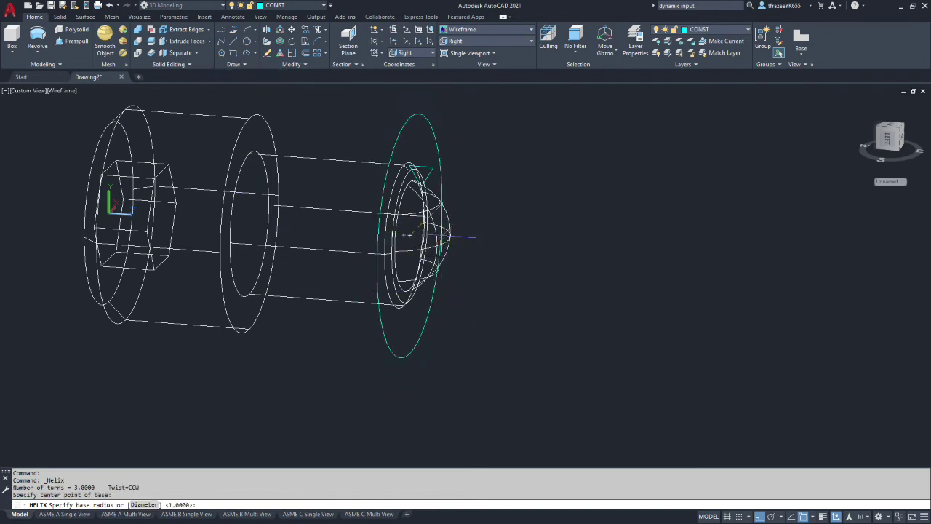
{"action": "mouse_move", "coordinate": [407, 234]}
{"action": "middle_mouse_down", "text": "shift"}
{"action": "mouse_move", "coordinate": [458, 243]}
{"action": "mouse_move", "coordinate": [470, 232]}
{"action": "mouse_move", "coordinate": [407, 235]}
{"action": "middle_mouse_up", "text": "shift"}
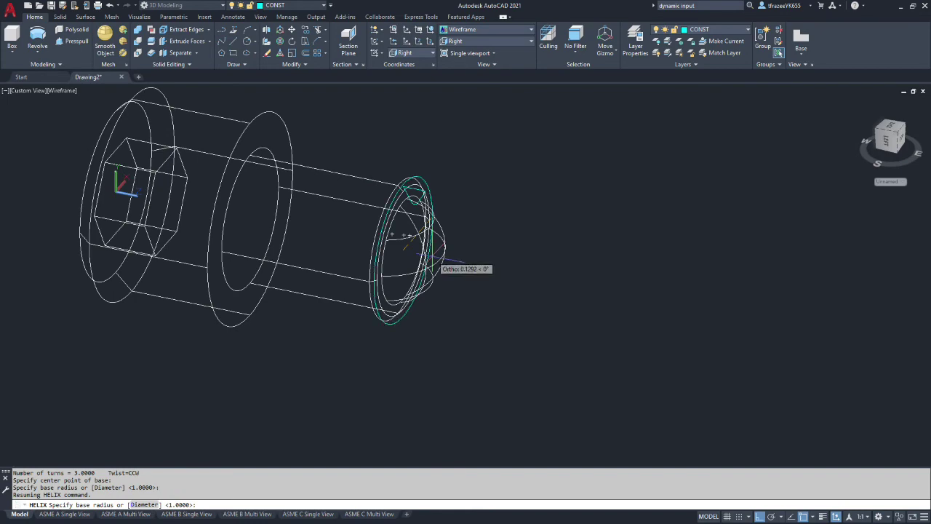
{"action": "scroll", "coordinate": [425, 236], "scroll_direction": "down", "scroll_amount": 4}
{"action": "scroll", "coordinate": [424, 226], "scroll_direction": "up", "scroll_amount": 2}
{"action": "scroll", "coordinate": [424, 226], "scroll_direction": "up", "scroll_amount": 5}
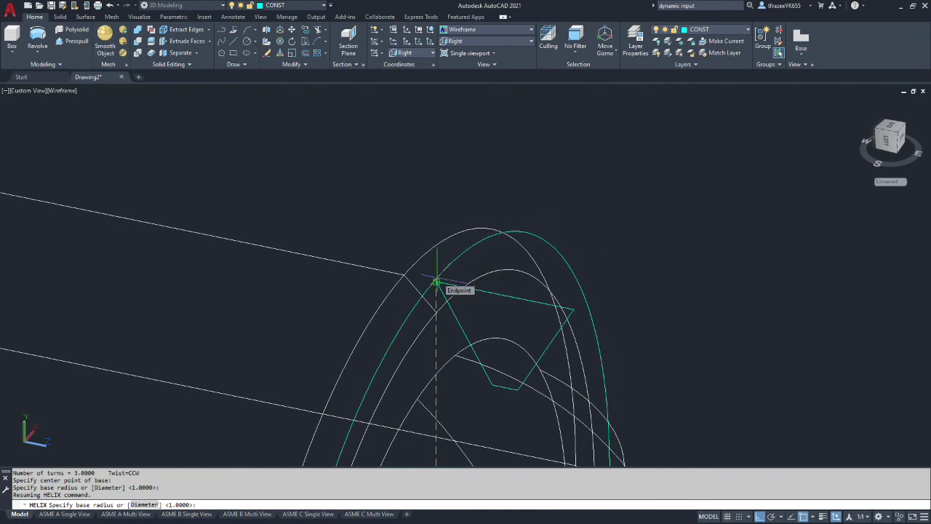
{"action": "left_click", "coordinate": [436, 282]}
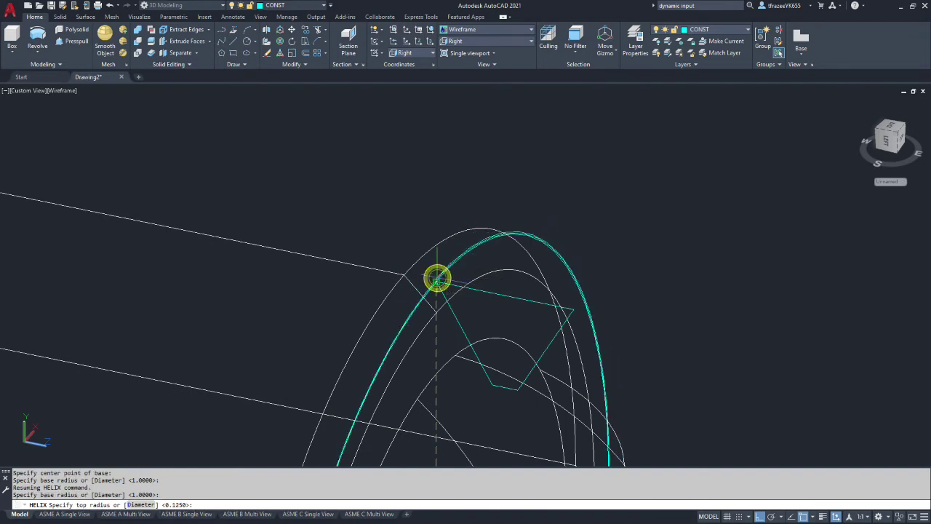
{"action": "left_click", "coordinate": [385, 267]}
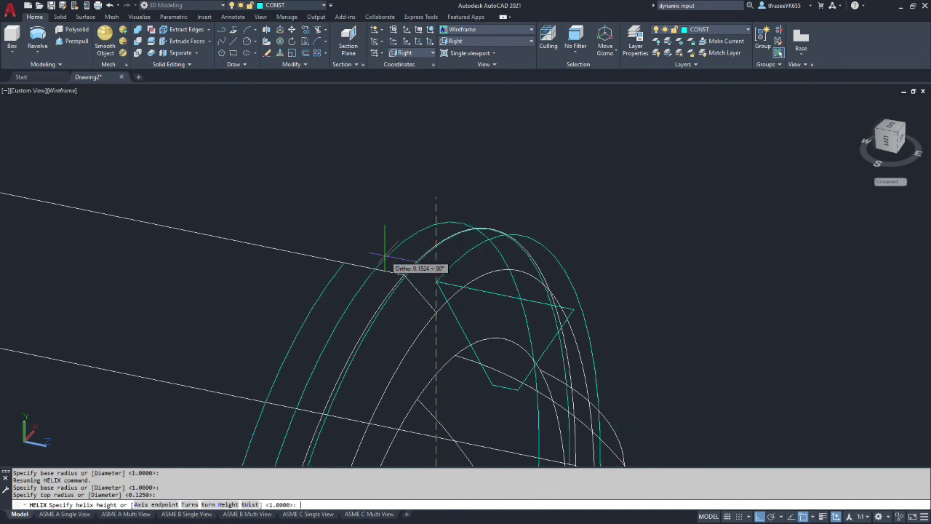
{"action": "scroll", "coordinate": [339, 253], "scroll_direction": "down", "scroll_amount": 2}
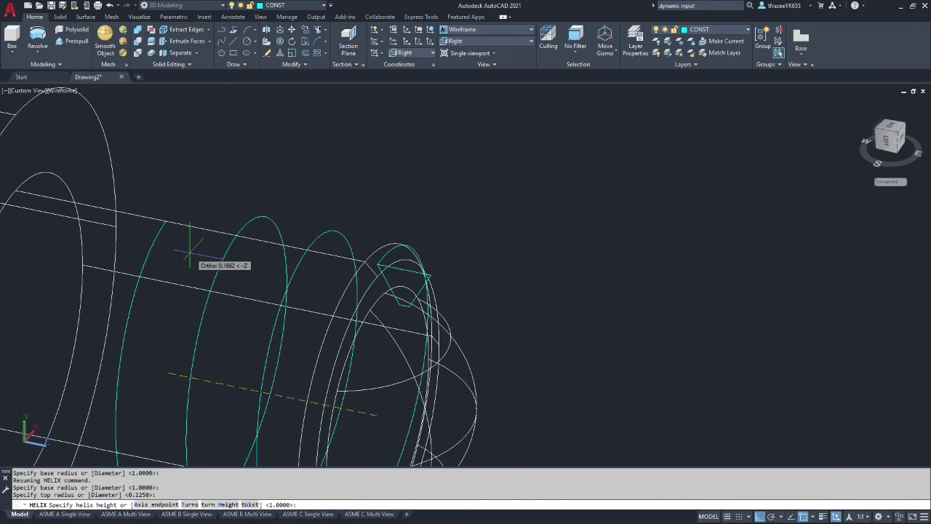
Make the helix clockwise with 0.05 between turns, ending at the shank's far-end centre.
{"action": "type", "text": "w"}
{"action": "key", "text": "Return"}
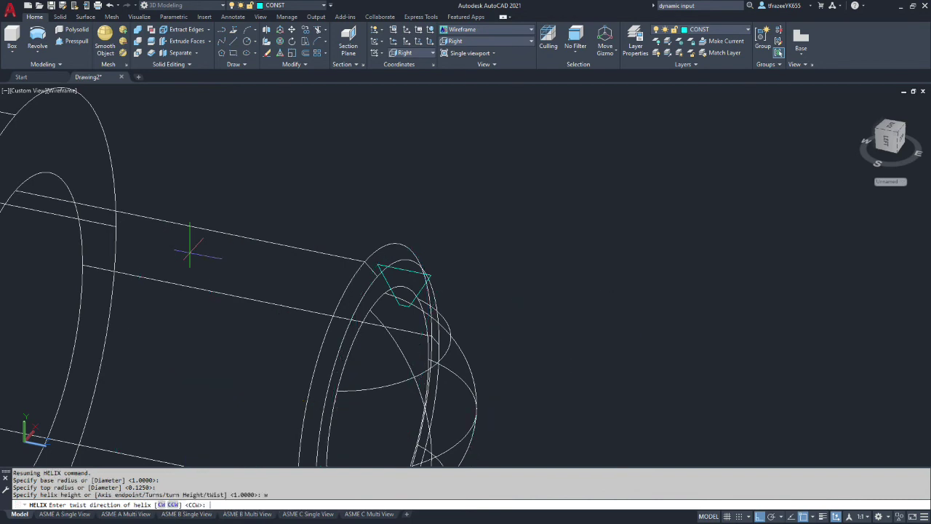
{"action": "type", "text": "cw"}
{"action": "key", "text": "Return"}
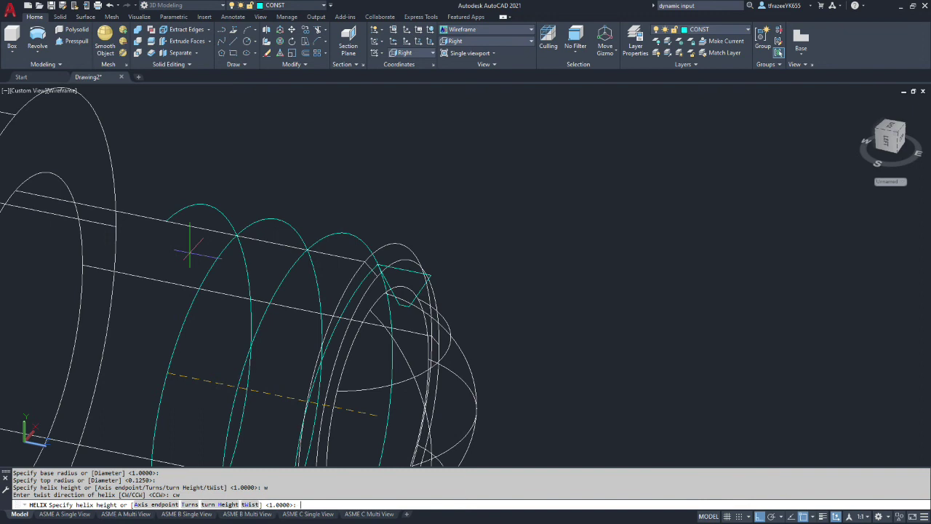
{"action": "type", "text": "h"}
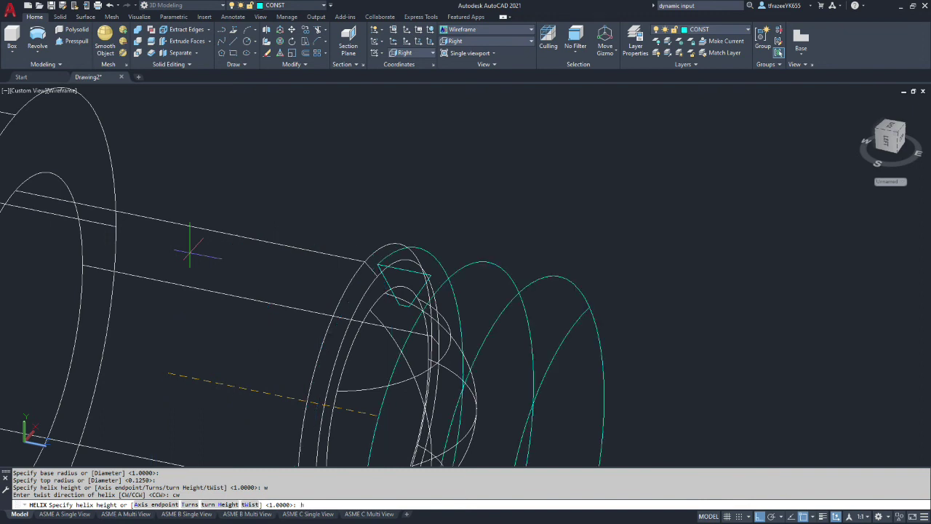
{"action": "key", "text": "Return"}
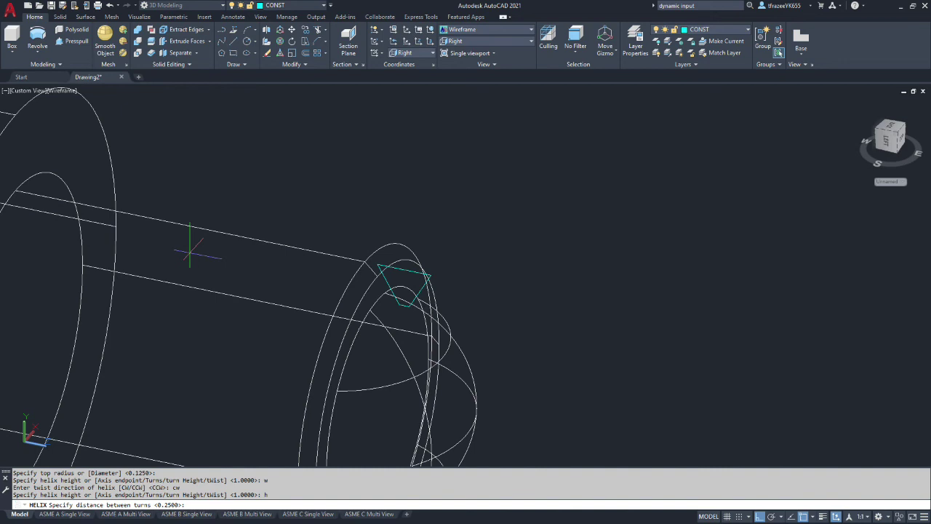
{"action": "type", "text": ".05"}
{"action": "key", "text": "Return"}
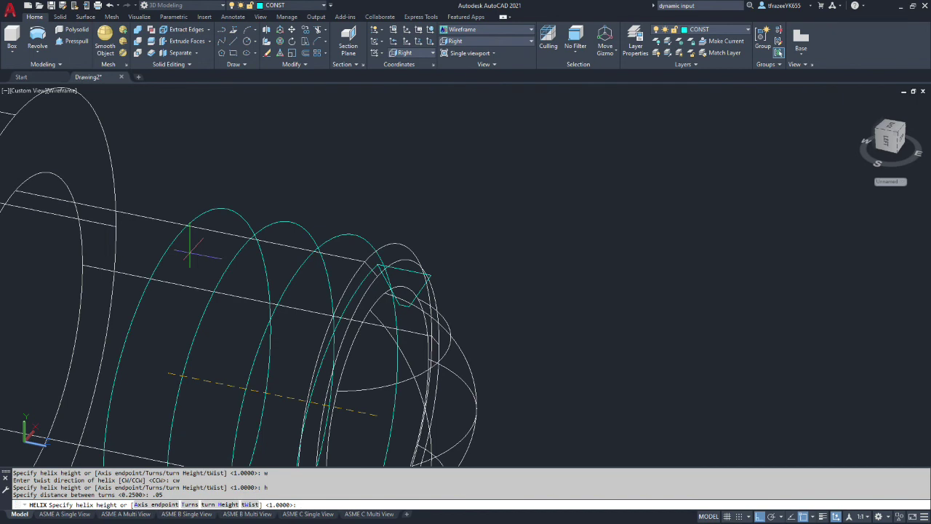
{"action": "scroll", "coordinate": [177, 263], "scroll_direction": "down", "scroll_amount": 2}
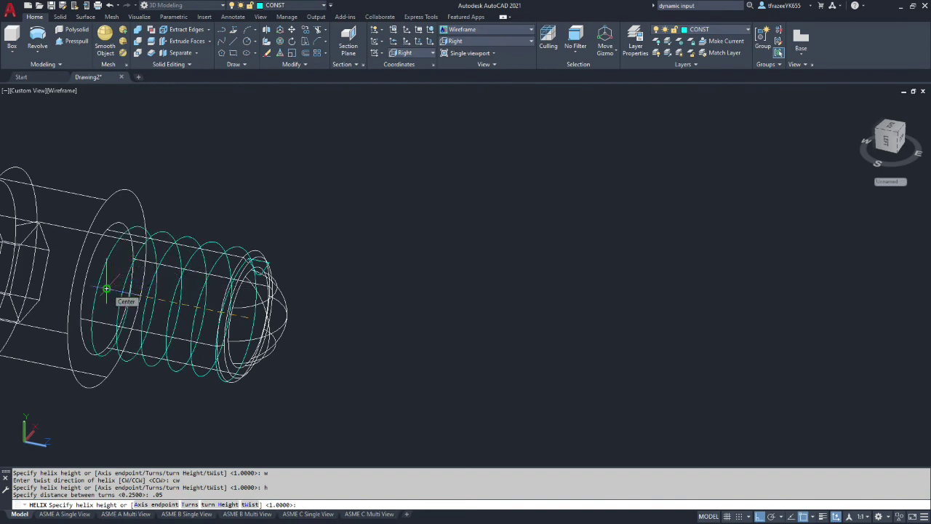
{"action": "left_click", "coordinate": [106, 289]}
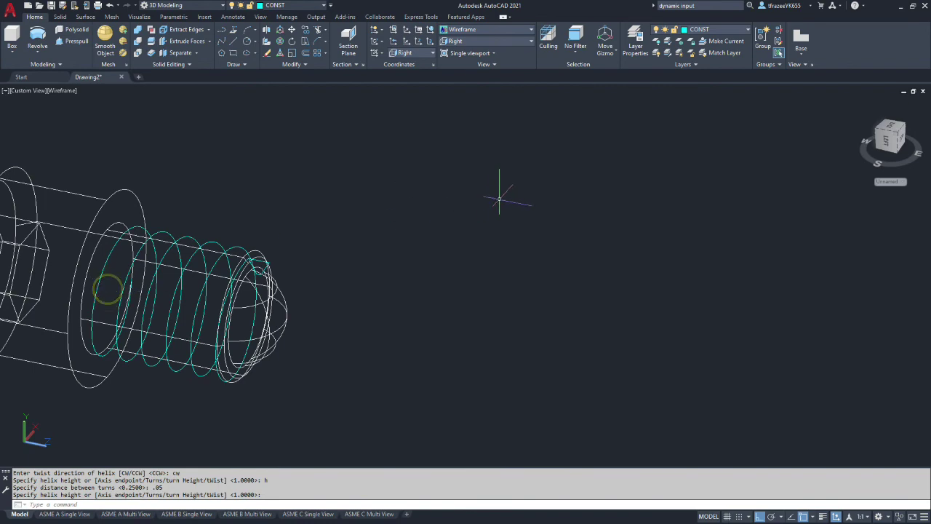
{"action": "scroll", "coordinate": [254, 201], "scroll_direction": "down", "scroll_amount": 3}
{"action": "scroll", "coordinate": [172, 216], "scroll_direction": "up", "scroll_amount": 10}
{"action": "scroll", "coordinate": [398, 174], "scroll_direction": "down", "scroll_amount": 10}
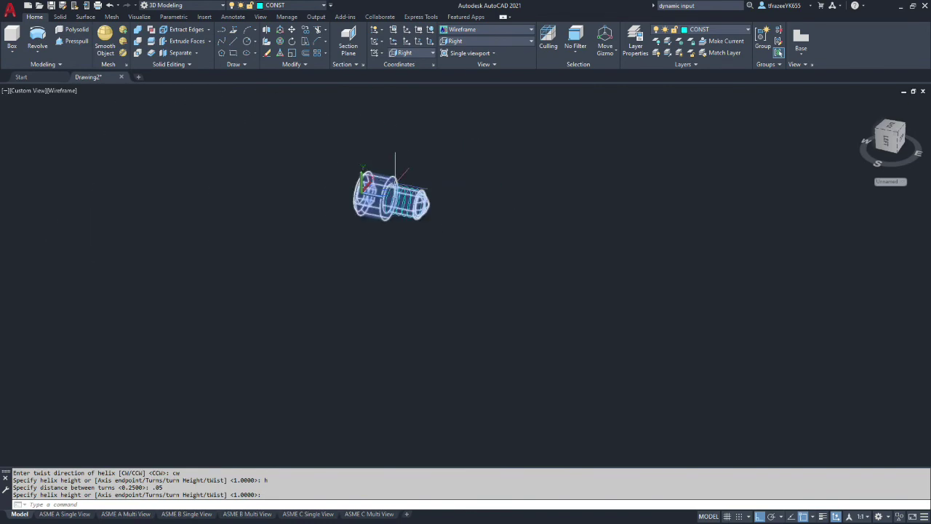
{"action": "scroll", "coordinate": [429, 177], "scroll_direction": "up", "scroll_amount": 6}
{"action": "scroll", "coordinate": [451, 320], "scroll_direction": "up", "scroll_amount": 2}
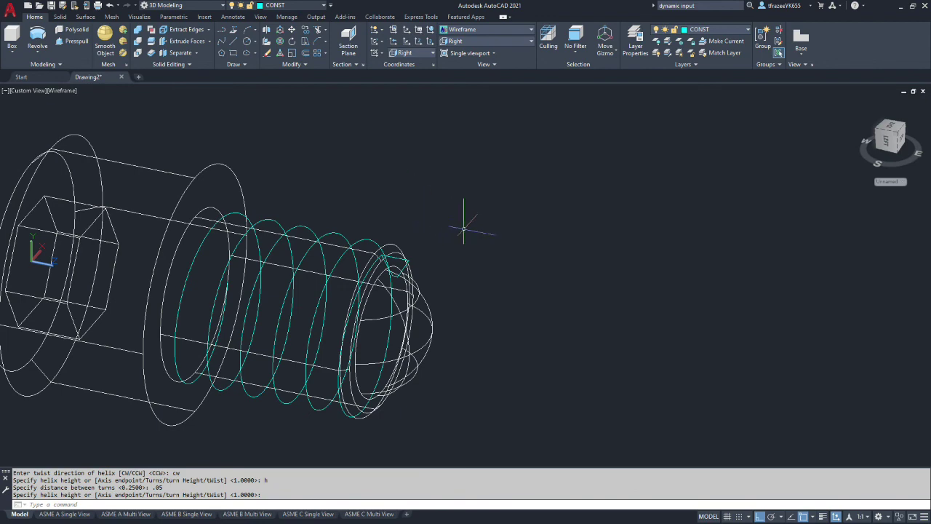
{"action": "middle_click_drag", "start_coordinate": [461, 208], "coordinate": [502, 235], "text": "shift"}
{"action": "key", "text": "Return"}
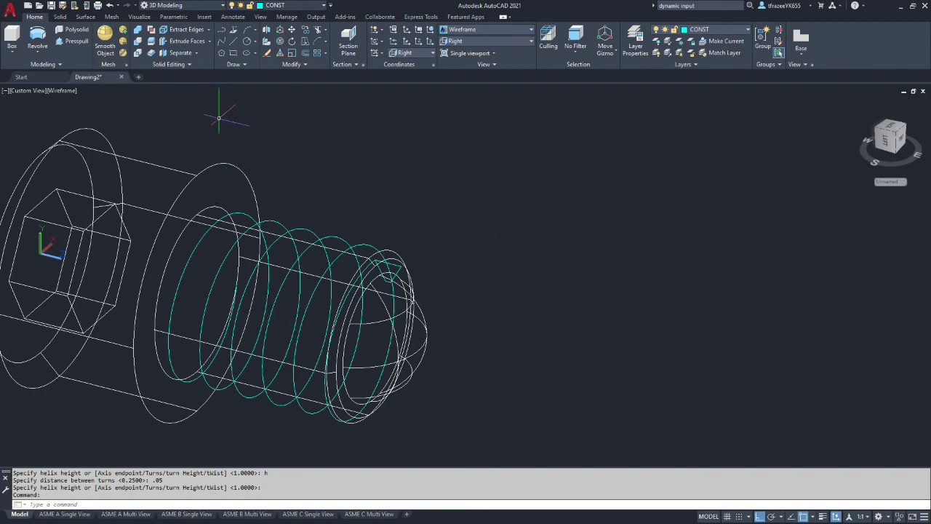
{"action": "left_click", "coordinate": [36, 52]}
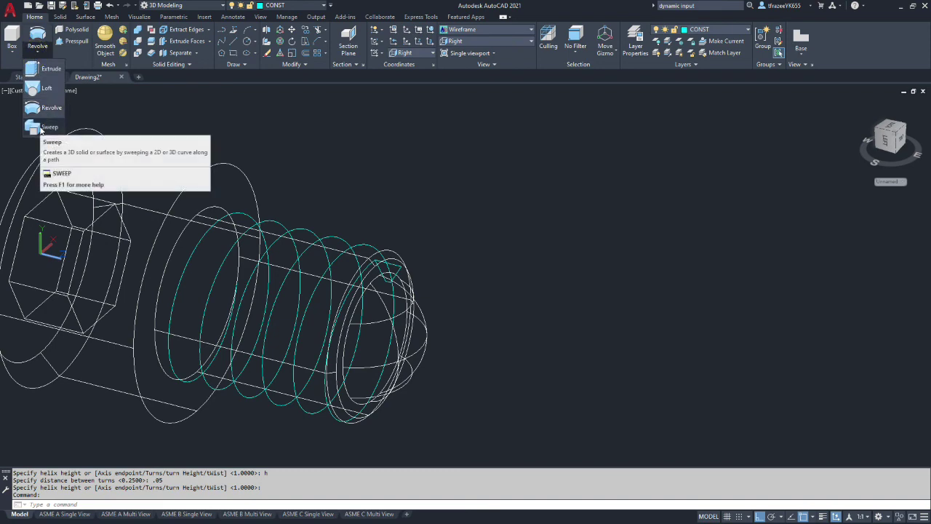
Sweep the triangular thread profile along the helix with Alignment set to No.
{"action": "left_click", "coordinate": [40, 128]}
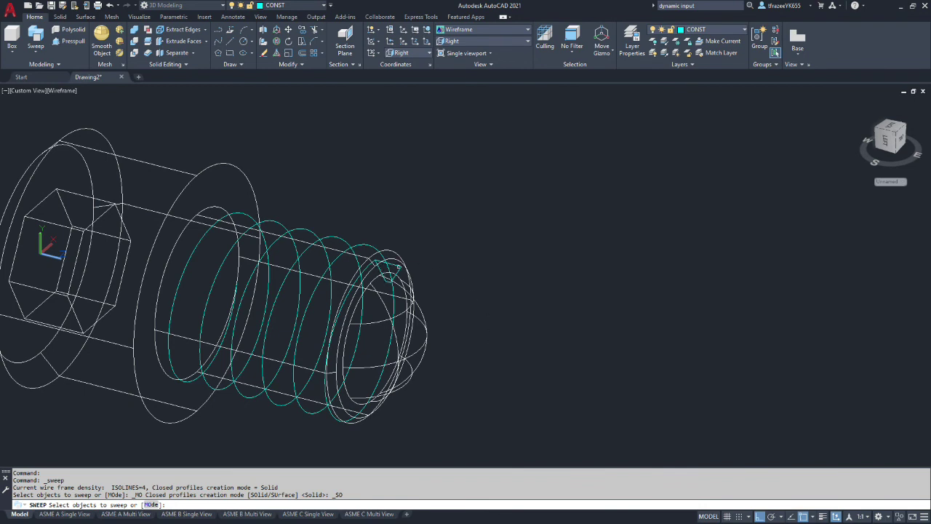
{"action": "left_click", "coordinate": [391, 270]}
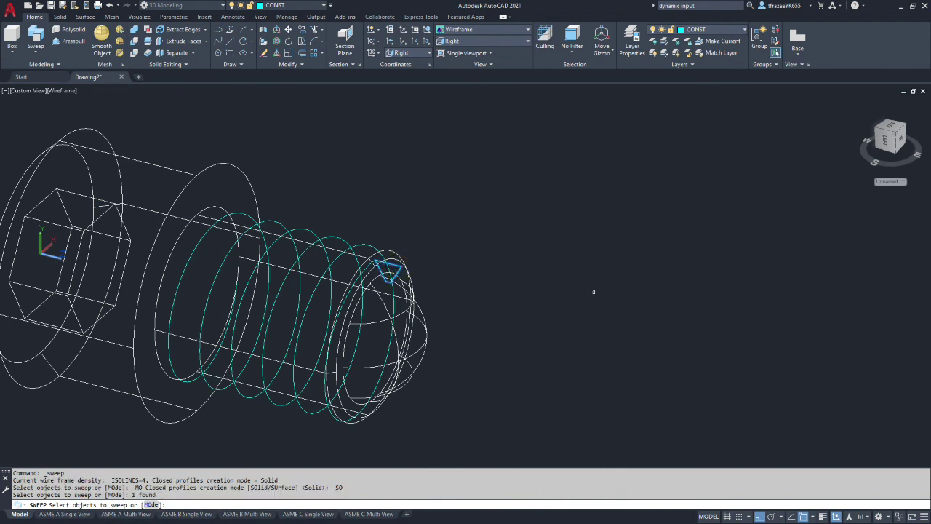
{"action": "key", "text": "Return"}
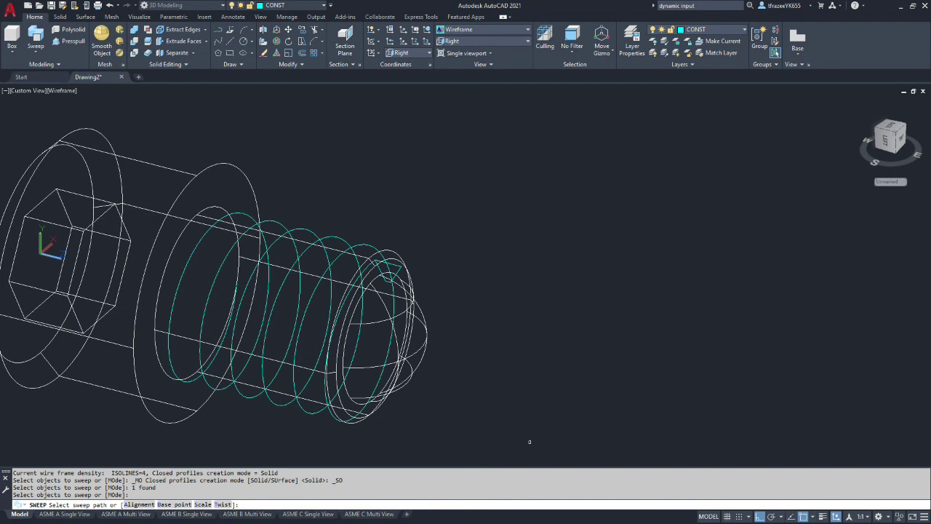
{"action": "key", "text": "Return"}
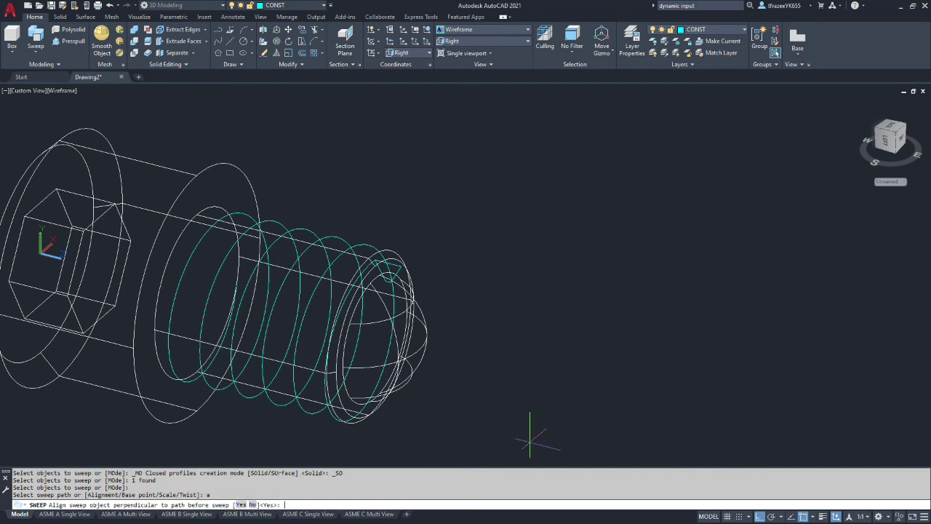
{"action": "key", "text": "Return"}
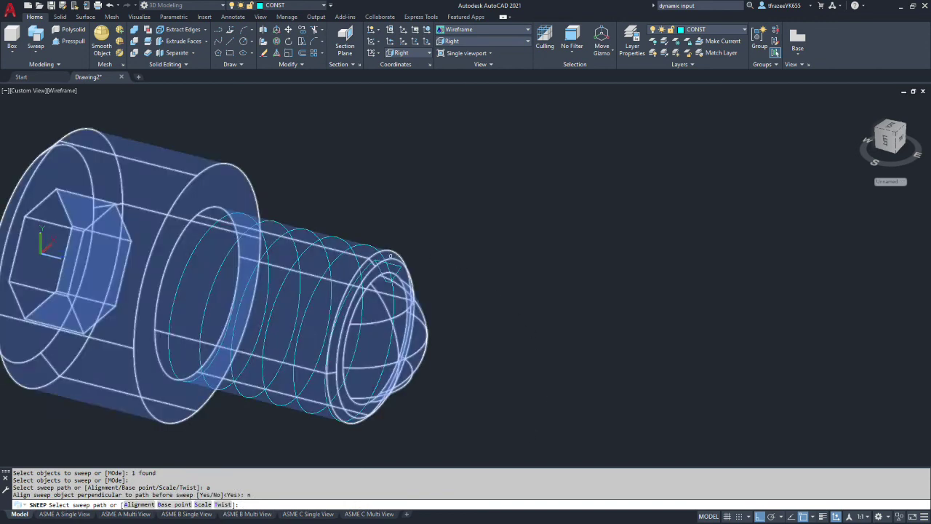
{"action": "scroll", "coordinate": [376, 260], "scroll_direction": "up", "scroll_amount": 5}
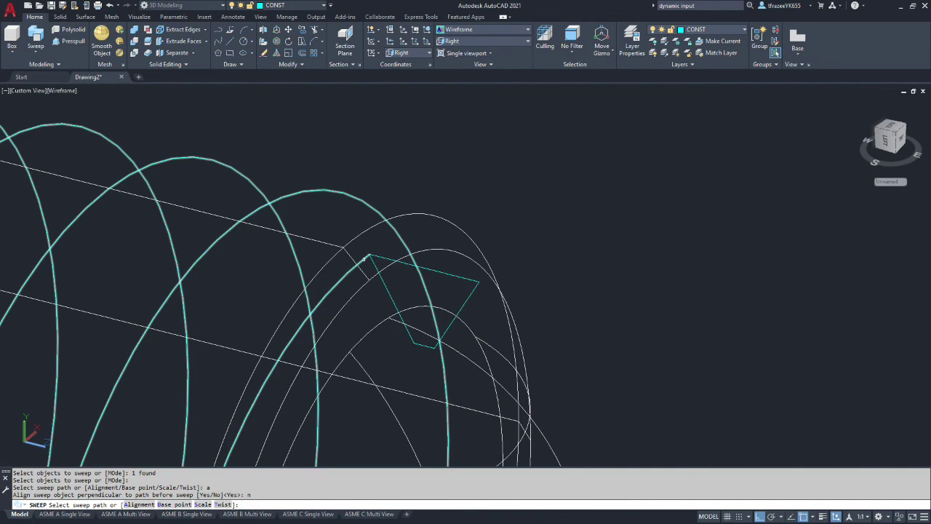
{"action": "scroll", "coordinate": [365, 259], "scroll_direction": "down", "scroll_amount": 3}
{"action": "left_click", "coordinate": [364, 259]}
{"action": "scroll", "coordinate": [497, 258], "scroll_direction": "down", "scroll_amount": 3}
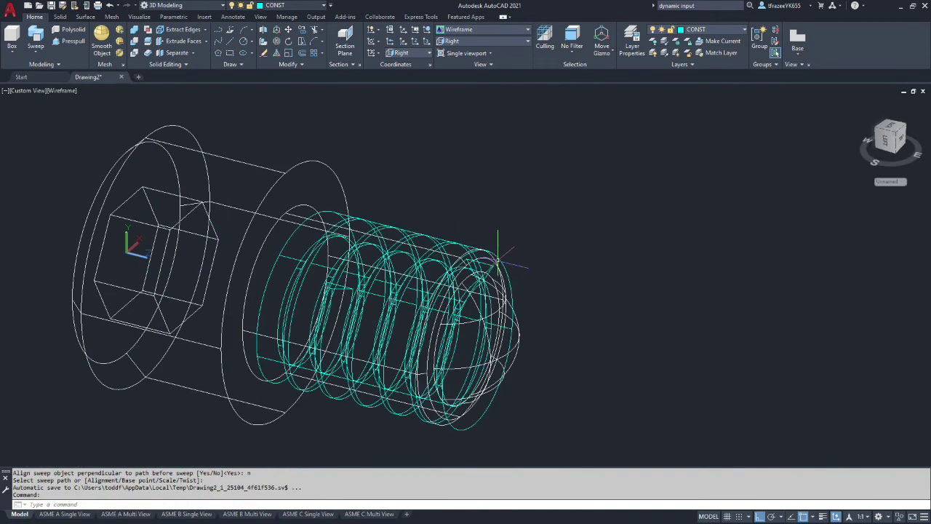
{"action": "mouse_move", "coordinate": [505, 294]}
{"action": "middle_mouse_down"}
{"action": "mouse_move", "coordinate": [515, 301]}
{"action": "mouse_move", "coordinate": [512, 294]}
{"action": "middle_mouse_up"}
{"action": "scroll", "coordinate": [510, 287], "scroll_direction": "up", "scroll_amount": 2}
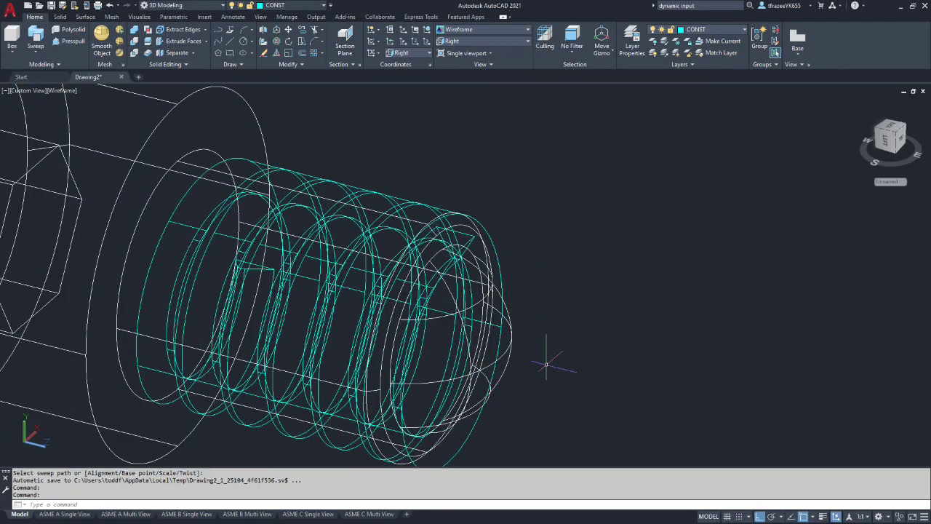
{"action": "mouse_move", "coordinate": [545, 364]}
{"action": "middle_mouse_down"}
{"action": "mouse_move", "coordinate": [560, 346]}
{"action": "mouse_move", "coordinate": [546, 327]}
{"action": "mouse_move", "coordinate": [555, 346]}
{"action": "mouse_move", "coordinate": [602, 293]}
{"action": "mouse_move", "coordinate": [590, 289]}
{"action": "mouse_move", "coordinate": [555, 335]}
{"action": "mouse_move", "coordinate": [575, 347]}
{"action": "mouse_move", "coordinate": [509, 328]}
{"action": "mouse_move", "coordinate": [561, 349]}
{"action": "middle_mouse_up"}
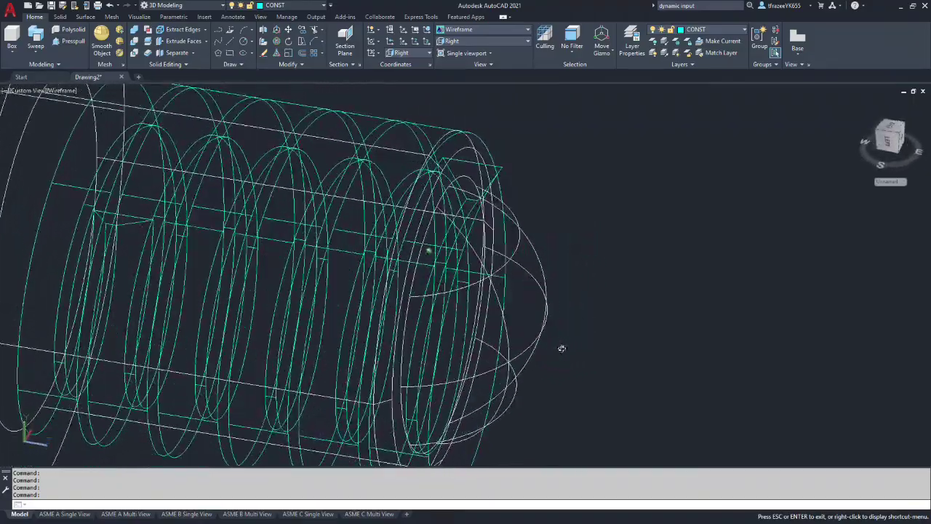
{"action": "scroll", "coordinate": [561, 348], "scroll_direction": "down", "scroll_amount": 5}
{"action": "scroll", "coordinate": [651, 321], "scroll_direction": "up", "scroll_amount": 8}
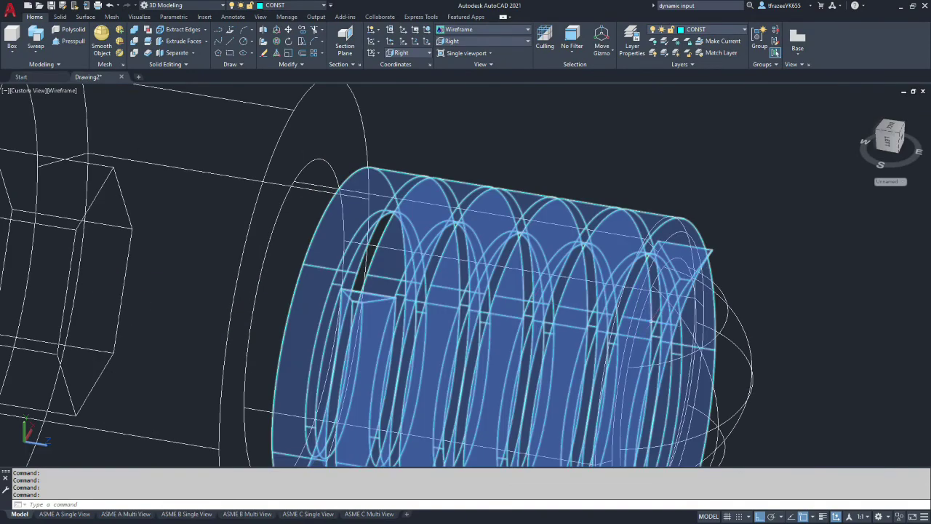
{"action": "scroll", "coordinate": [650, 322], "scroll_direction": "down", "scroll_amount": 3}
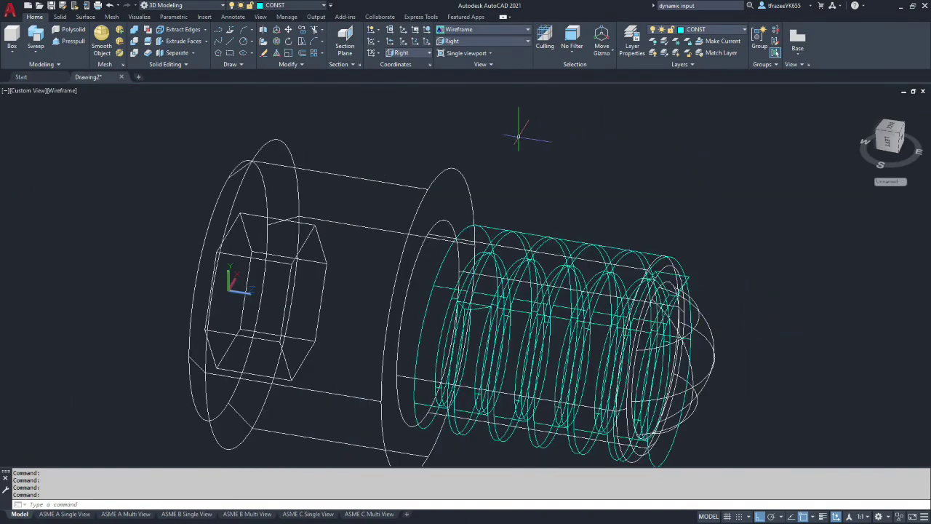
{"action": "middle_click_drag", "start_coordinate": [563, 158], "coordinate": [580, 172]}
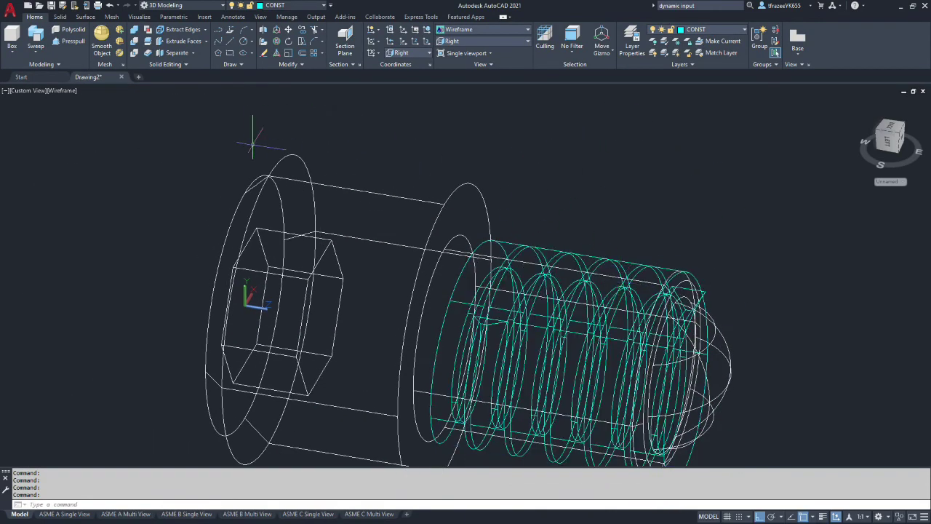
Subtract the swept thread solid from the bolt body to cut helical grooves.
{"action": "left_click", "coordinate": [134, 41]}
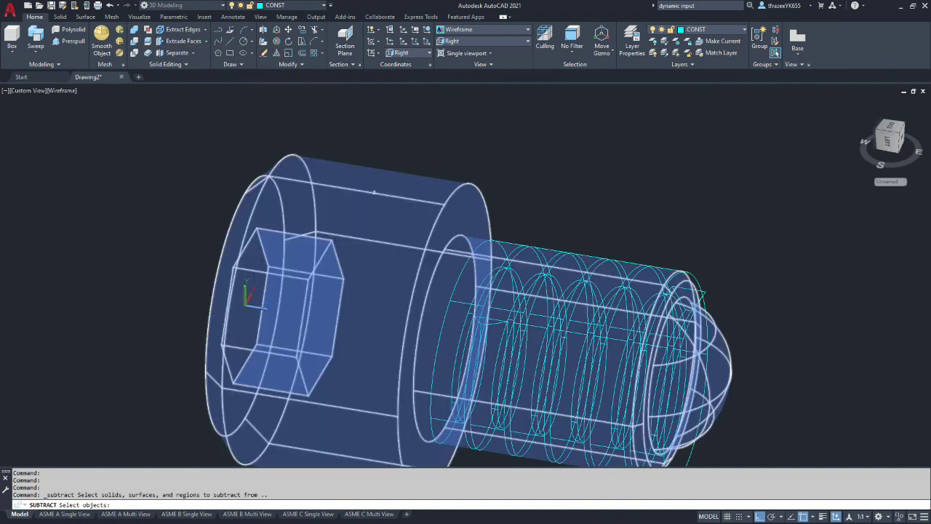
{"action": "left_click", "coordinate": [374, 192]}
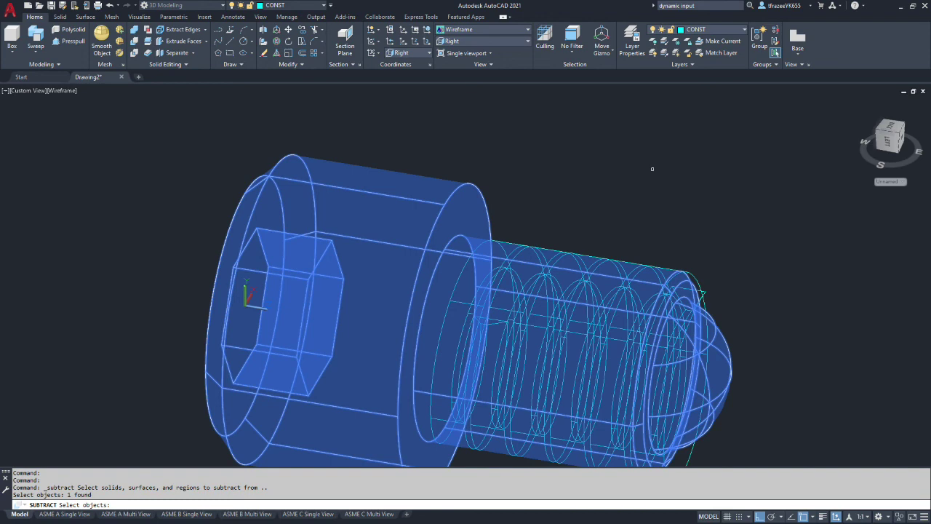
{"action": "key", "text": "Return"}
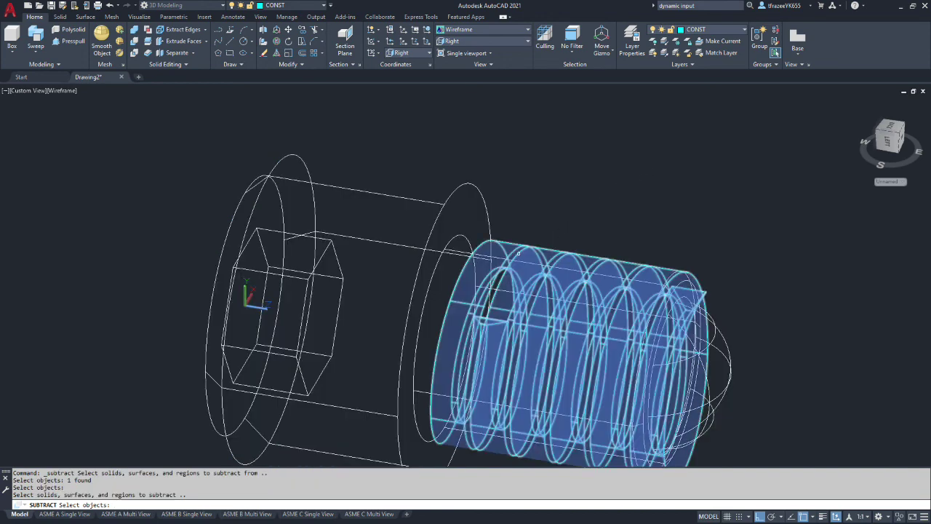
{"action": "left_click", "coordinate": [517, 253]}
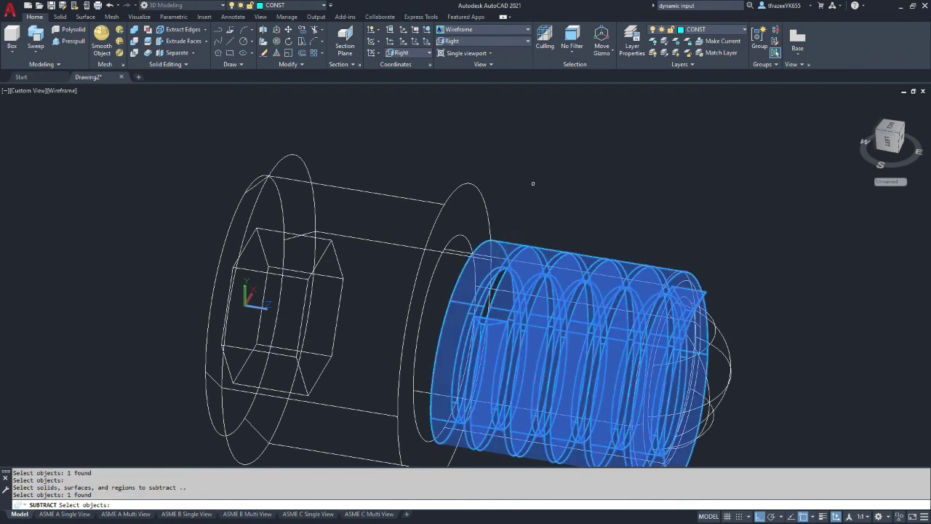
{"action": "key", "text": "Return"}
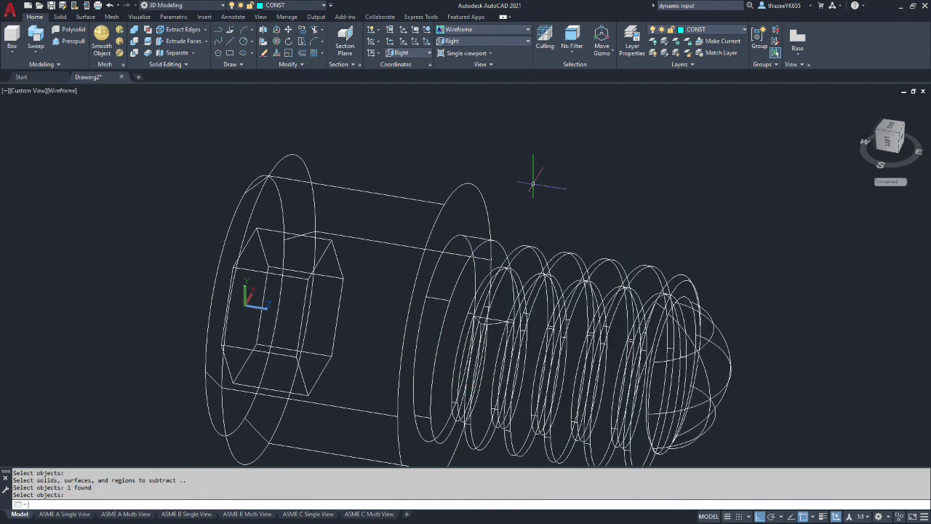
{"action": "scroll", "coordinate": [535, 174], "scroll_direction": "down", "scroll_amount": 4}
{"action": "scroll", "coordinate": [542, 170], "scroll_direction": "up", "scroll_amount": 4}
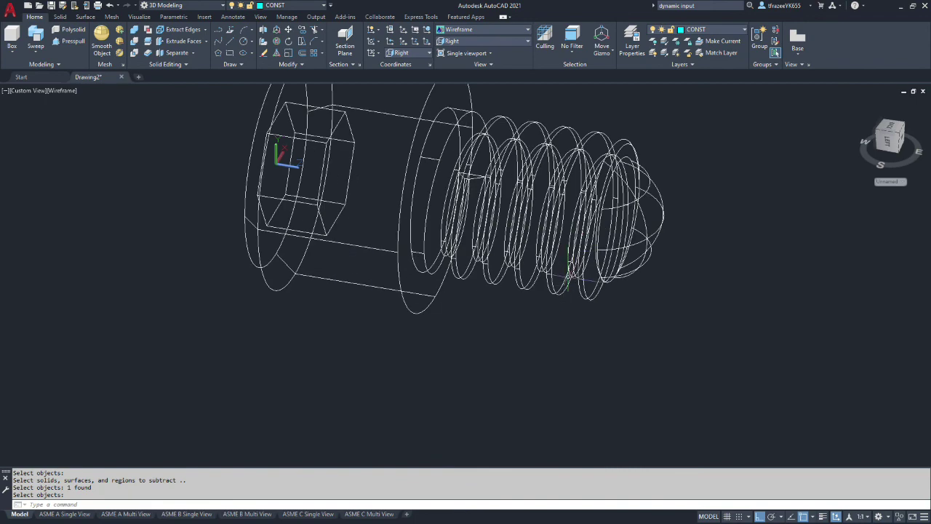
{"action": "scroll", "coordinate": [575, 156], "scroll_direction": "down", "scroll_amount": 4}
{"action": "scroll", "coordinate": [577, 155], "scroll_direction": "up", "scroll_amount": 5}
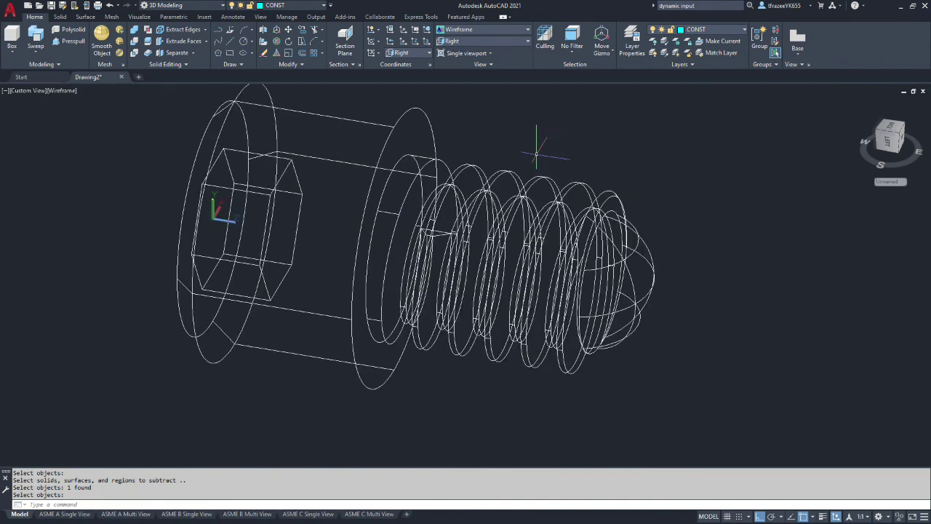
Set the viewport to the Conceptual visual style and orbit to inspect the threads and hex socket.
{"action": "left_click", "coordinate": [62, 91]}
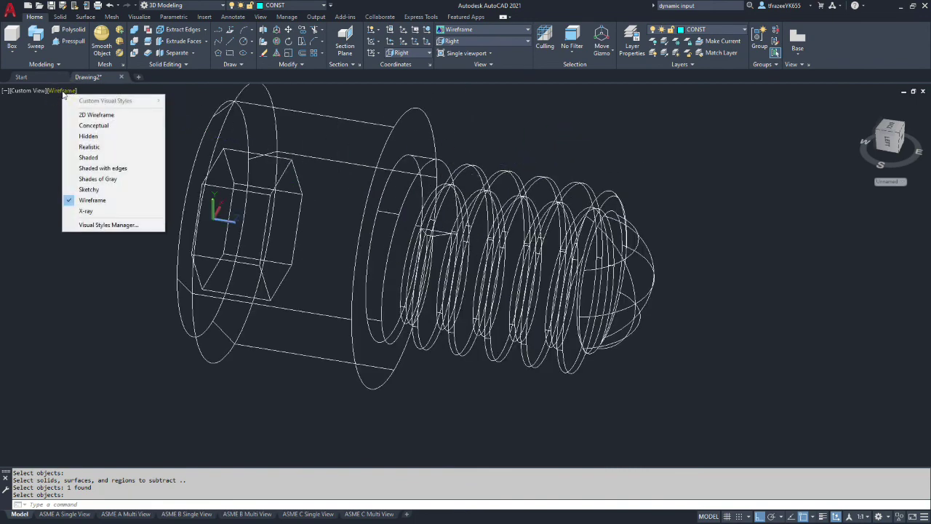
{"action": "left_click", "coordinate": [84, 125]}
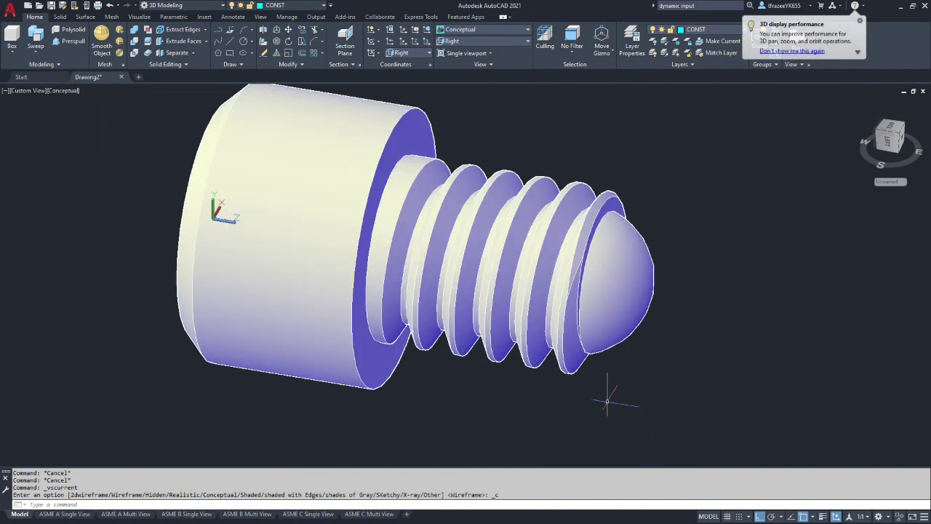
{"action": "middle_click_drag", "start_coordinate": [609, 381], "coordinate": [602, 418], "text": "shift"}
{"action": "scroll", "coordinate": [458, 299], "scroll_direction": "down", "scroll_amount": 5}
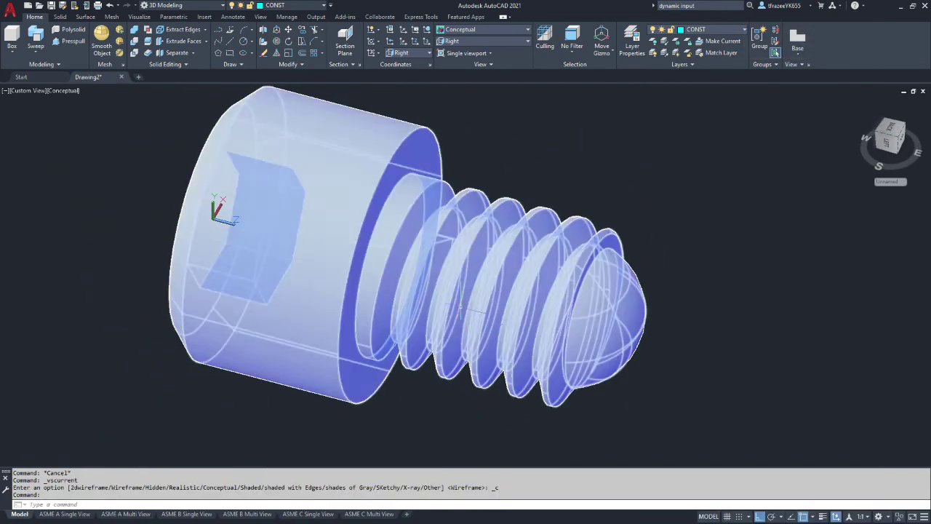
{"action": "scroll", "coordinate": [458, 298], "scroll_direction": "up", "scroll_amount": 4}
{"action": "scroll", "coordinate": [415, 327], "scroll_direction": "up", "scroll_amount": 3}
{"action": "scroll", "coordinate": [392, 331], "scroll_direction": "down", "scroll_amount": 4}
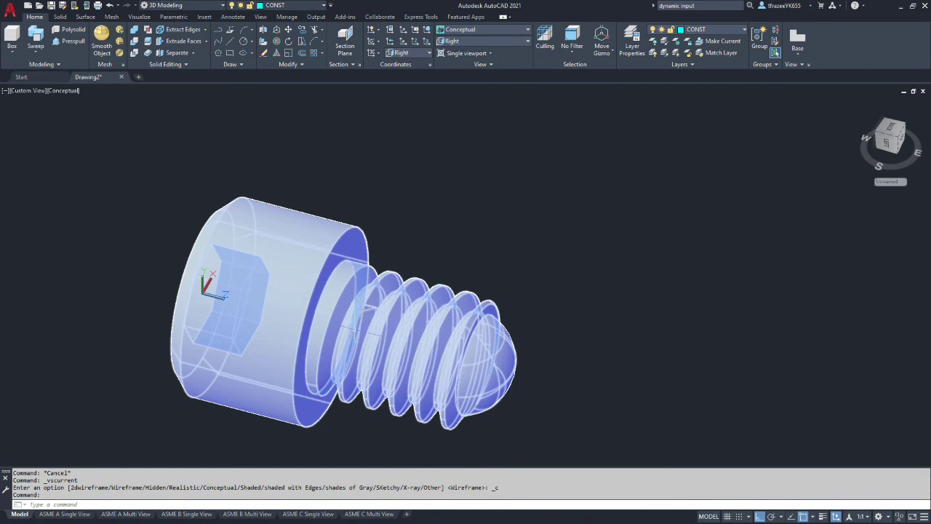
{"action": "scroll", "coordinate": [371, 334], "scroll_direction": "up", "scroll_amount": 5}
{"action": "scroll", "coordinate": [389, 343], "scroll_direction": "down", "scroll_amount": 4}
{"action": "middle_click_drag", "start_coordinate": [389, 344], "coordinate": [407, 320], "text": "shift"}
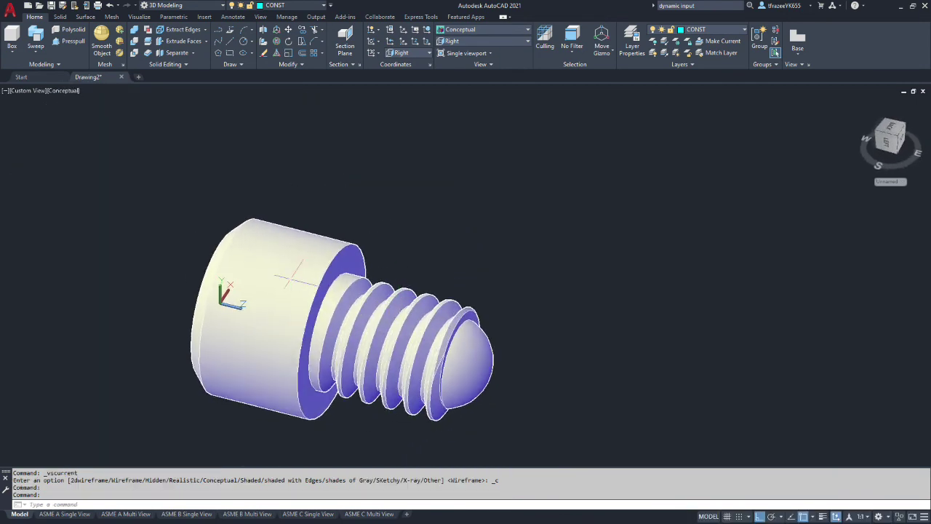